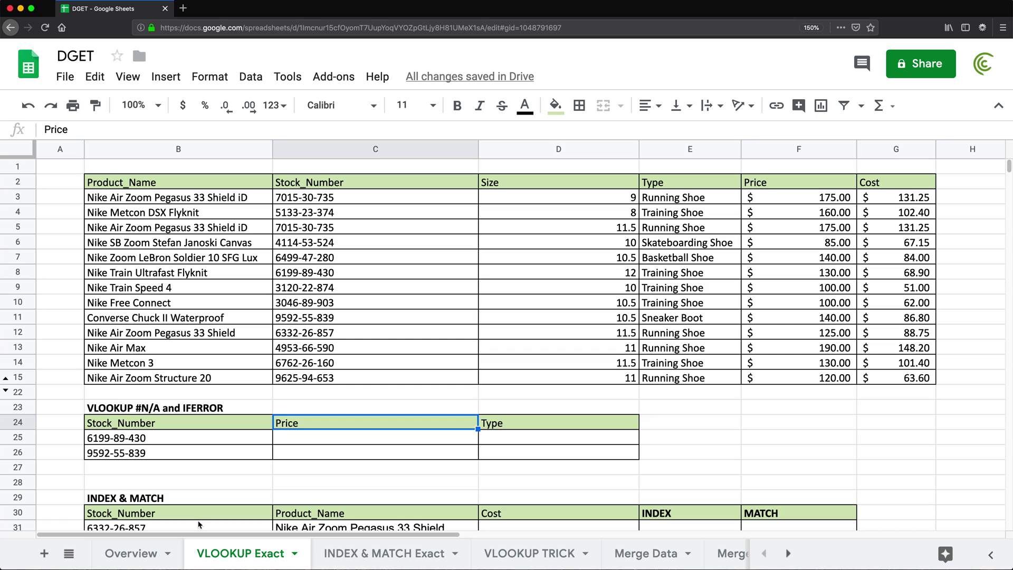
# Enter =VLOOKUP(B25,$C$3:$G$15,4,0) in C25 to look up the price for the first stock number.
pyautogui.click(127, 442)
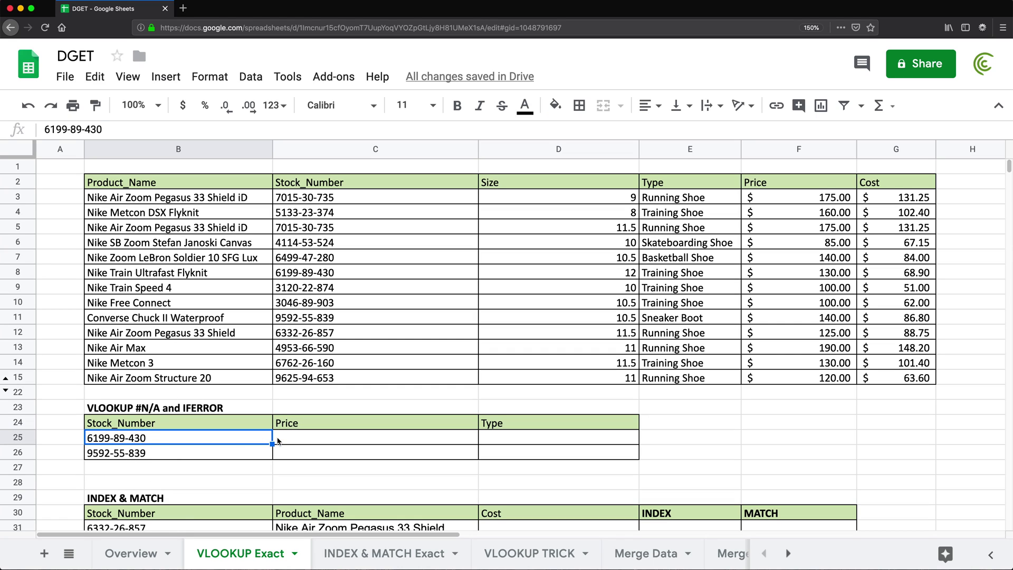
pyautogui.click(293, 438)
pyautogui.write('=VLOOKUP(')
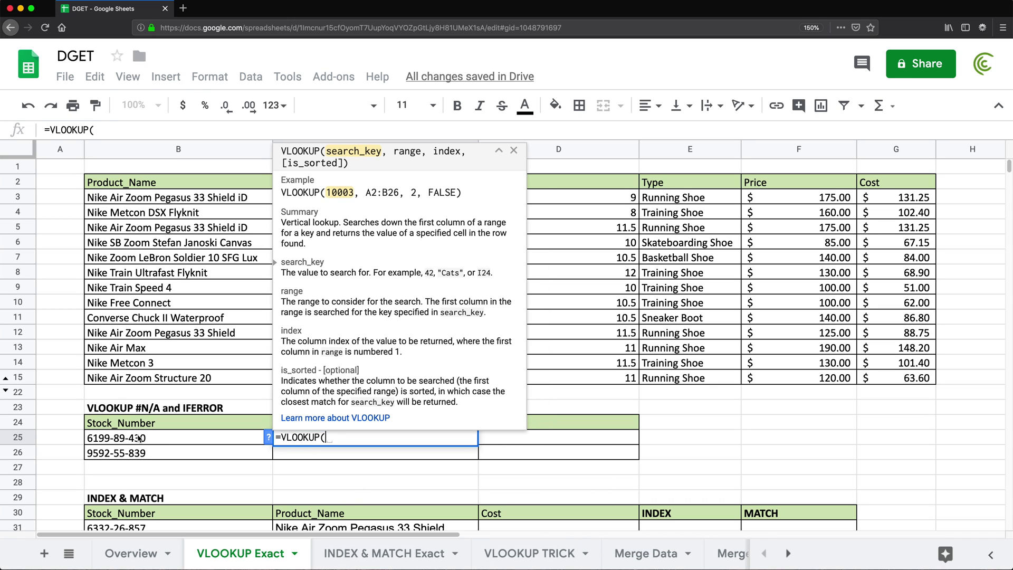
pyautogui.click(156, 438)
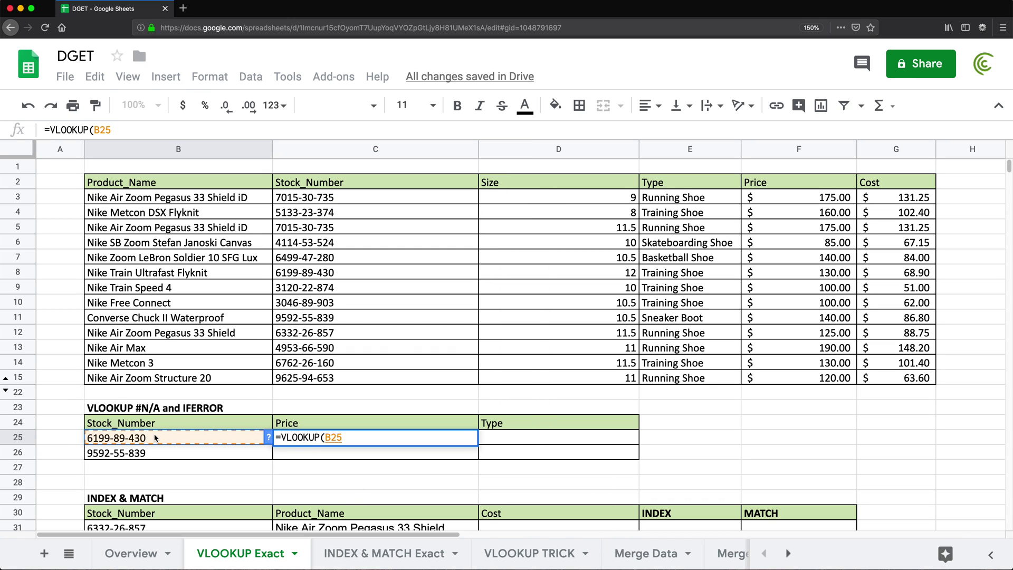
pyautogui.write(',')
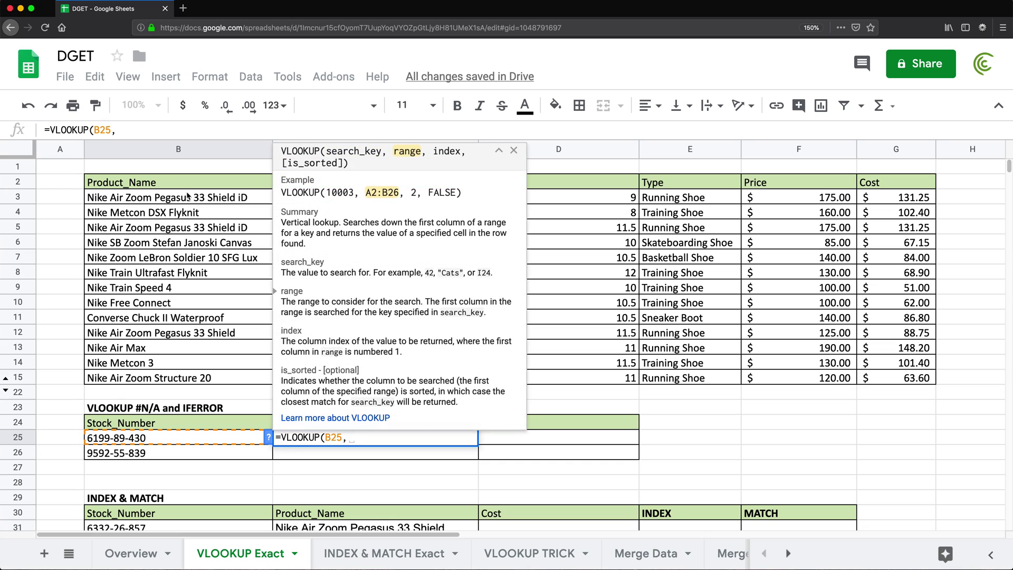
pyautogui.moveTo(374, 196); pyautogui.dragTo(897, 378)
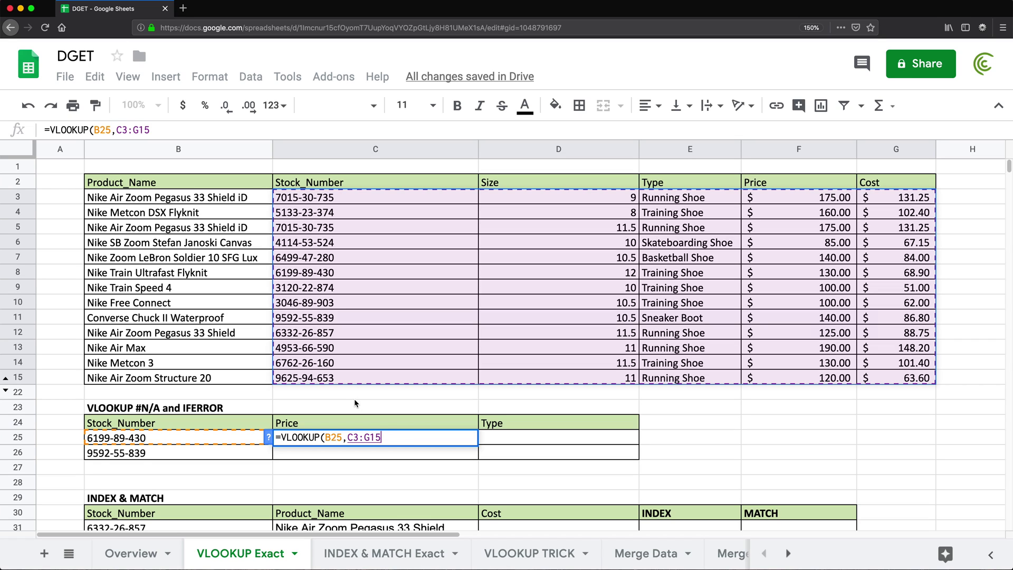
pyautogui.press('F4')
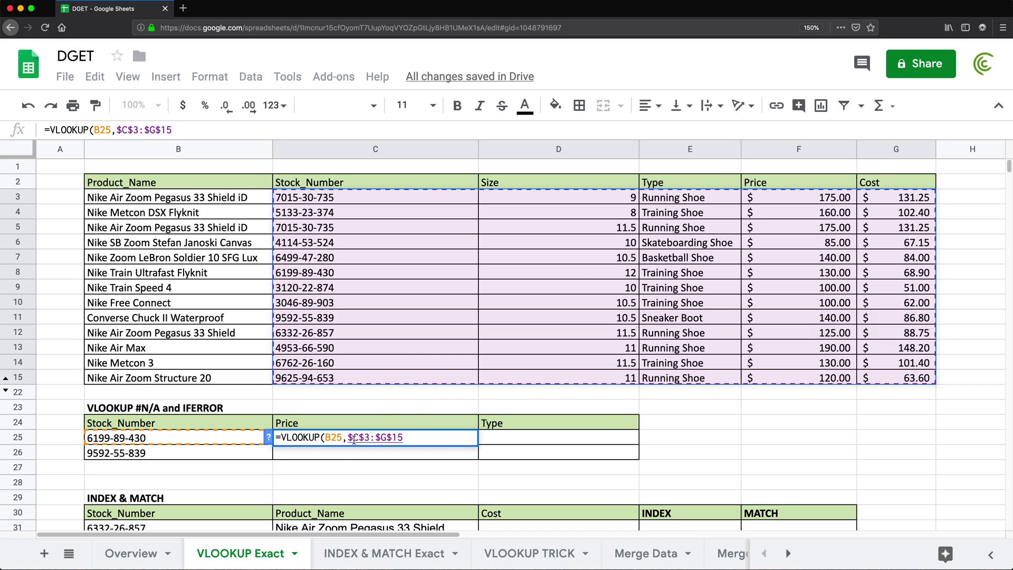
pyautogui.write(',')
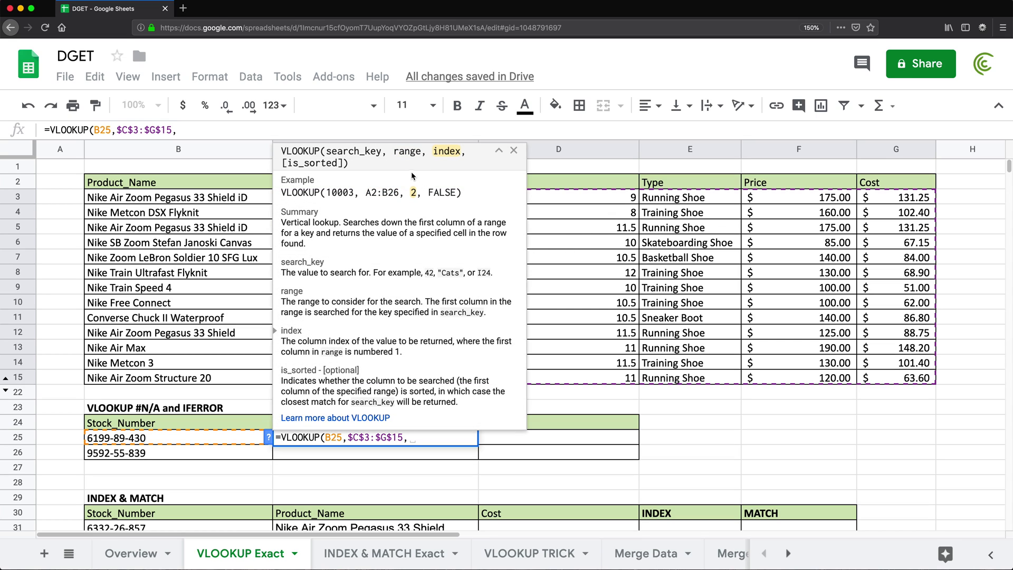
pyautogui.click(513, 151)
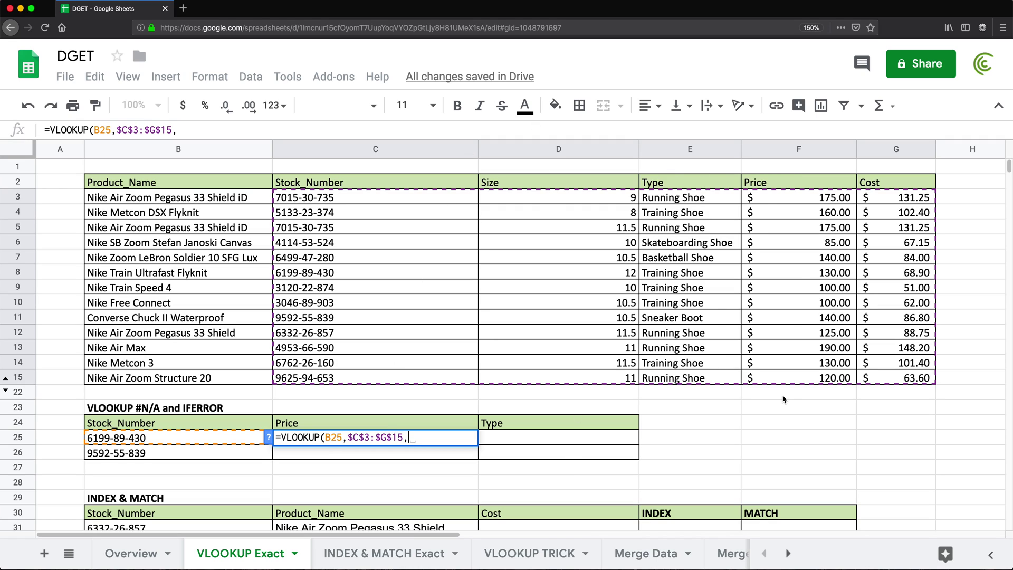
pyautogui.write('4,0)')
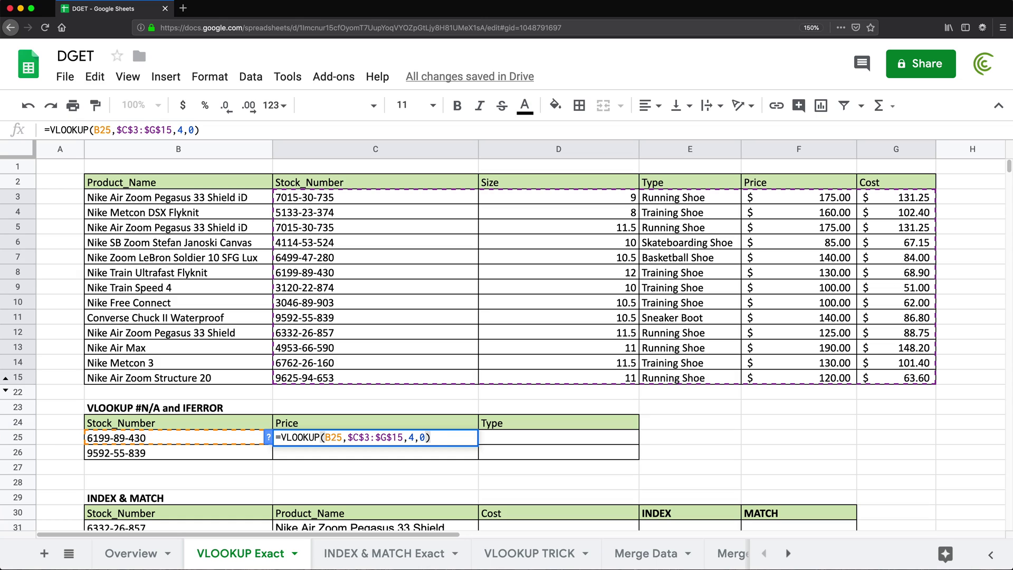
pyautogui.press('Return')
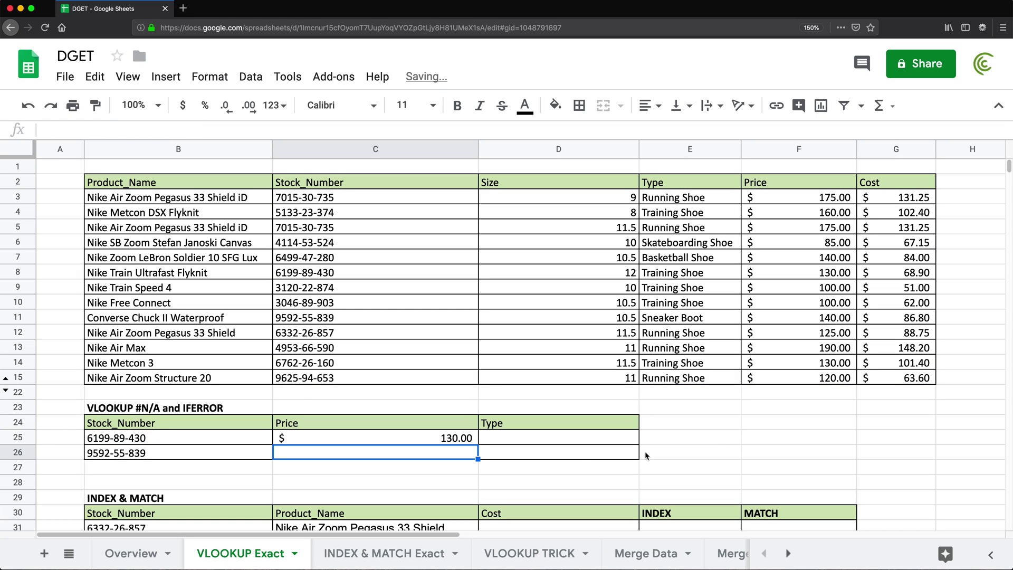
# Compare the VLOOKUP result in C25 with the price of the matching stock number in the product table.
pyautogui.click(443, 436)
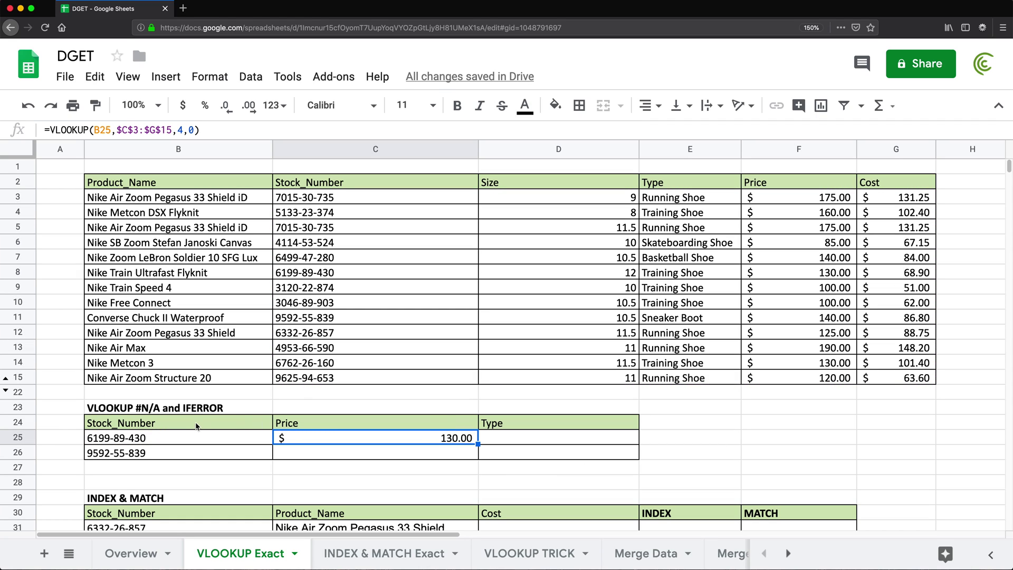
pyautogui.click(165, 442)
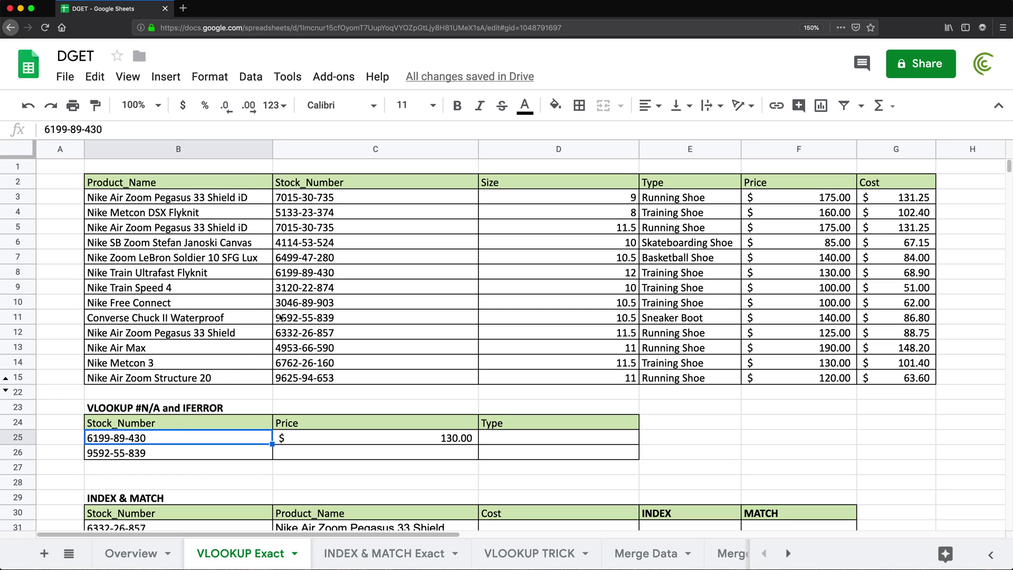
pyautogui.click(337, 275)
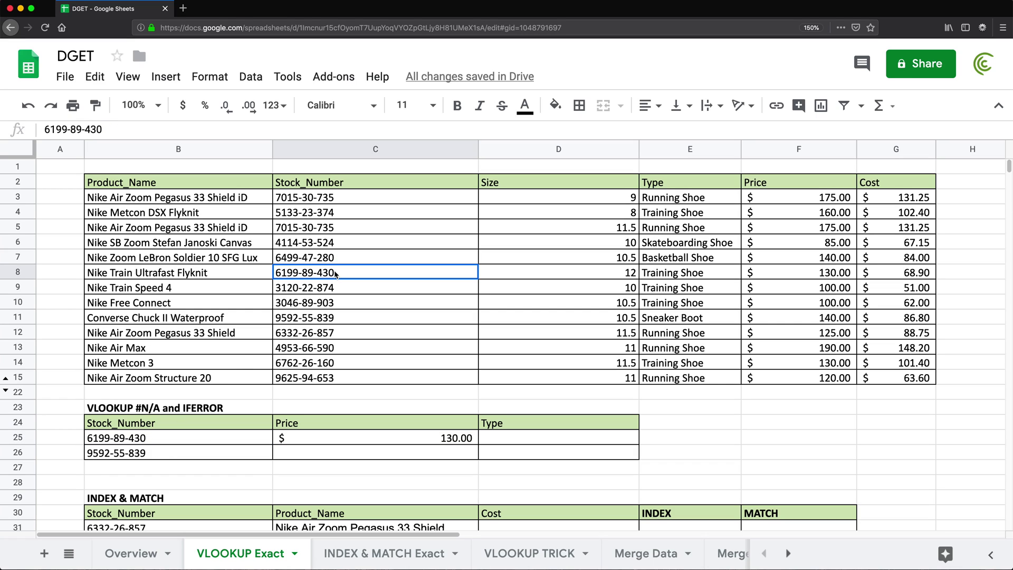
pyautogui.click(830, 276)
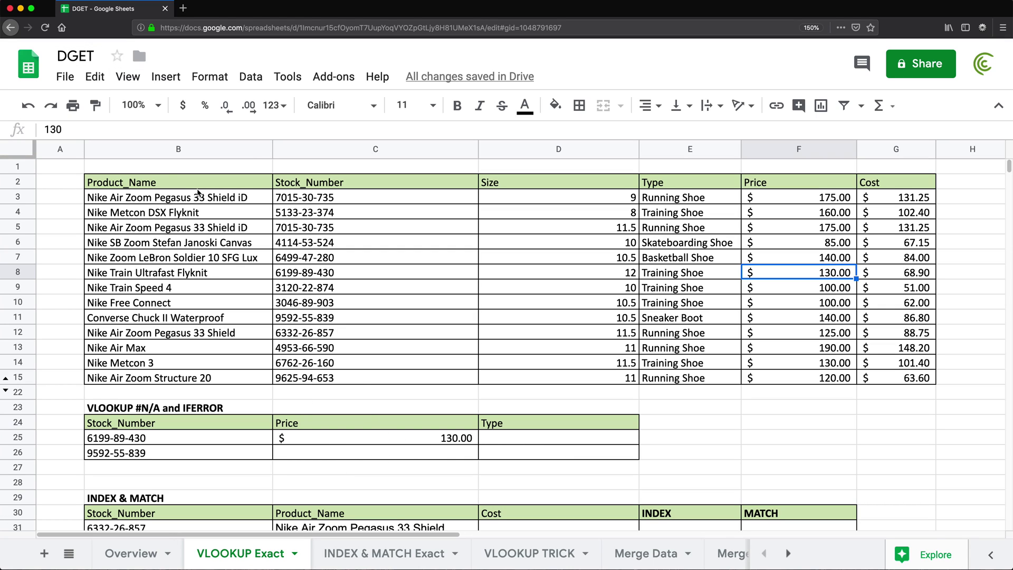
# Replace the formula in C25 with a DGET formula using the whole product table with headers, $B$2:$G$15, as the database.
pyautogui.click(346, 442)
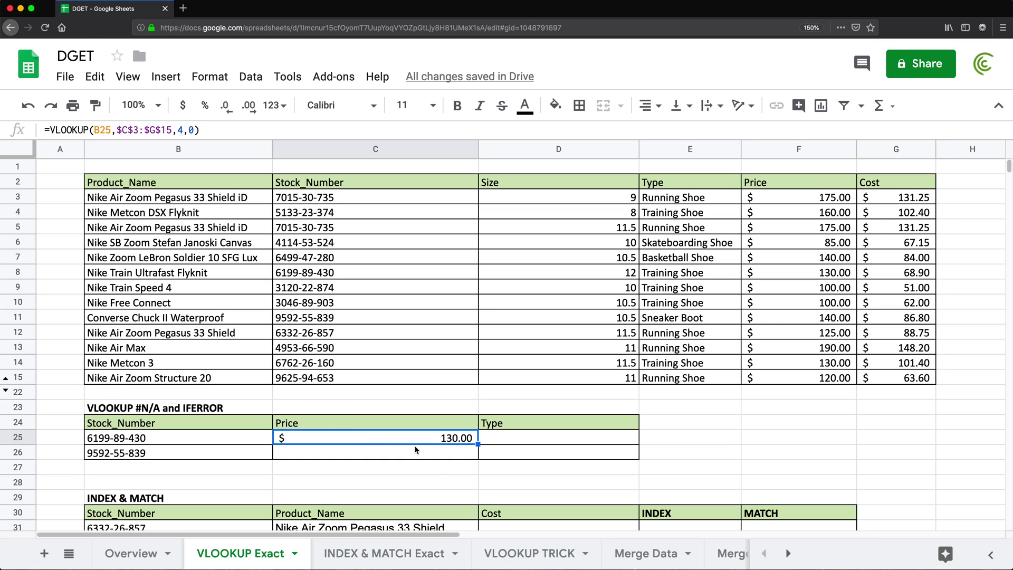
pyautogui.write('=')
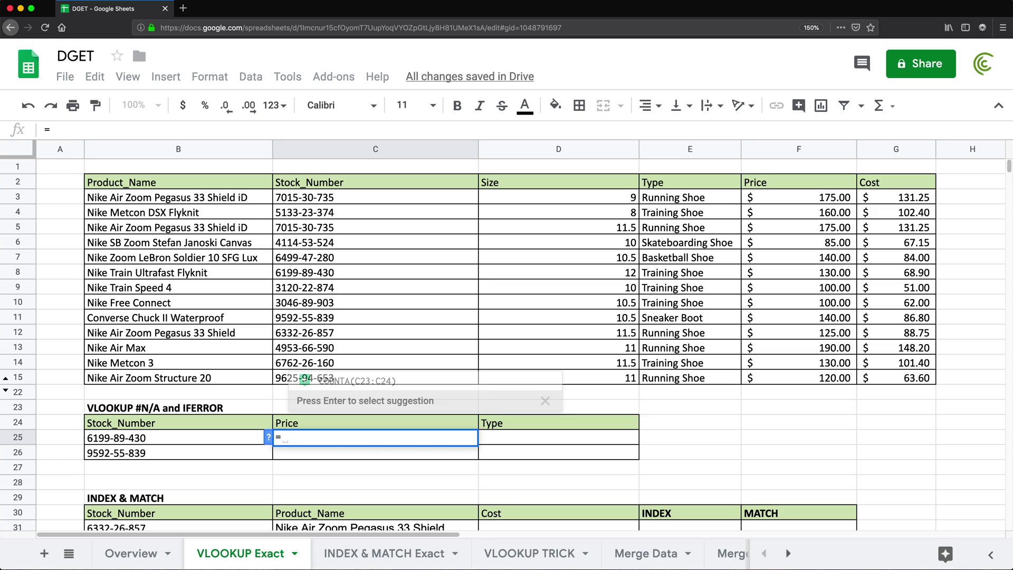
pyautogui.write('DGET')
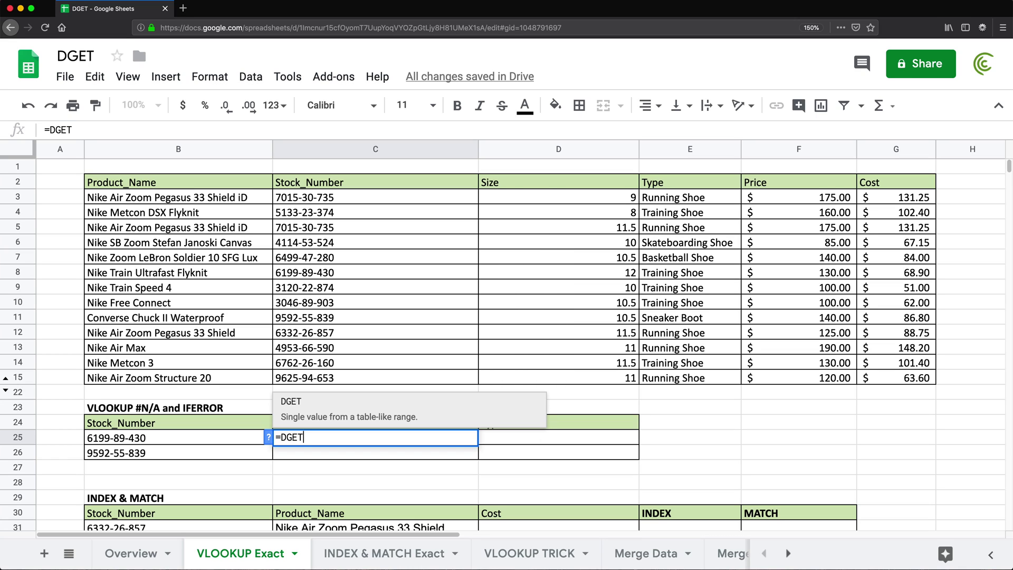
pyautogui.write('(')
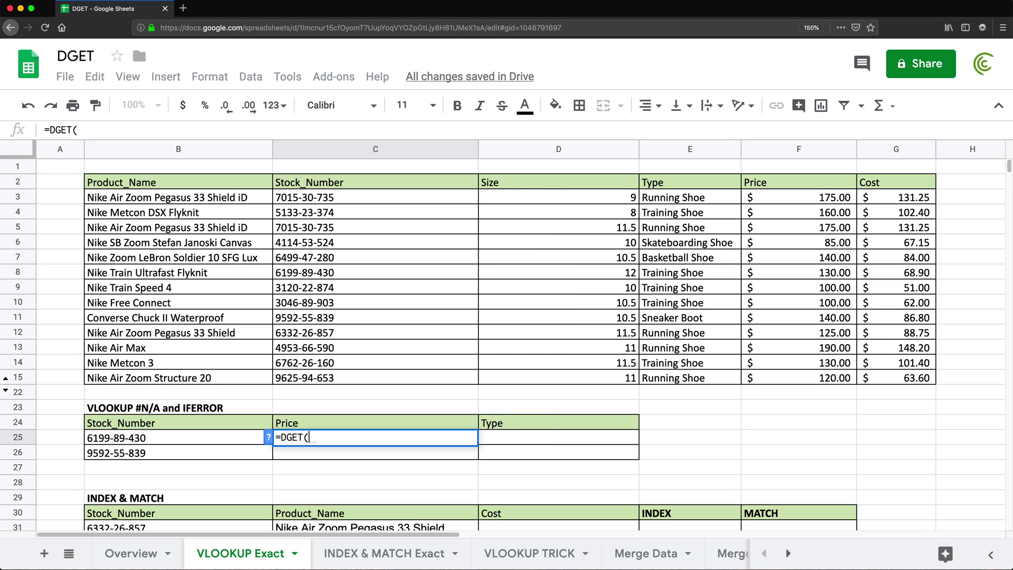
pyautogui.write('B')
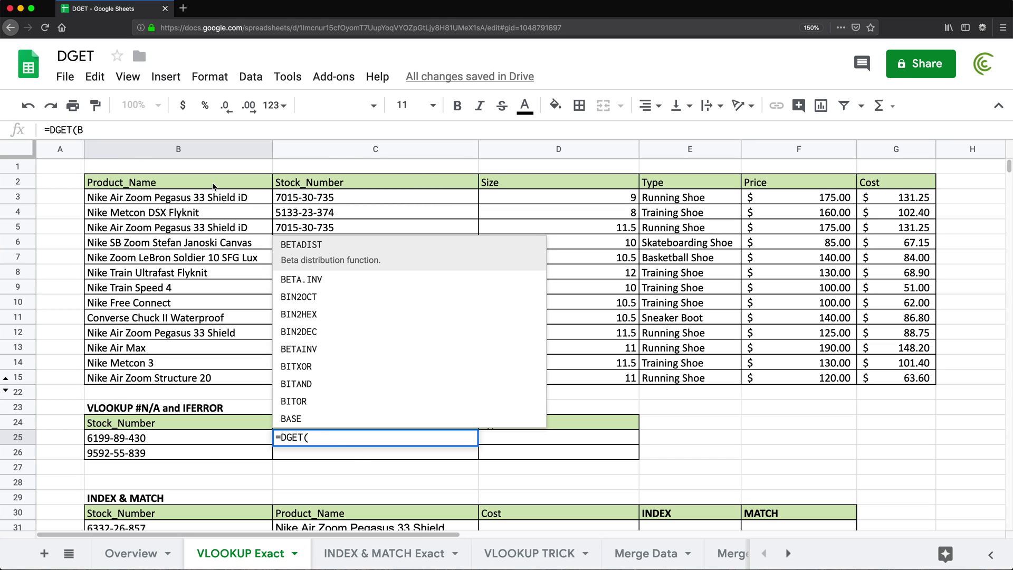
pyautogui.moveTo(195, 185); pyautogui.dragTo(871, 379)
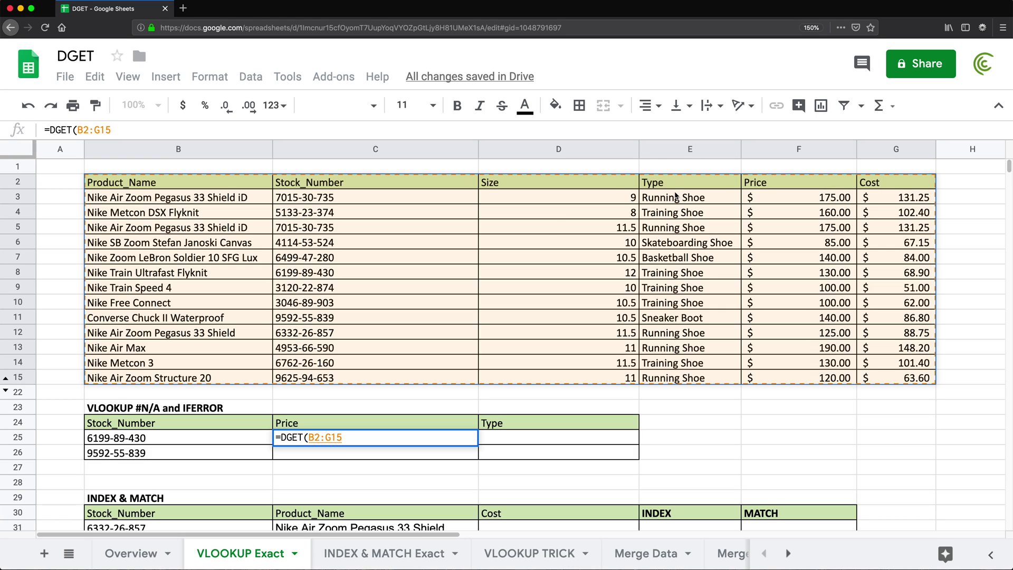
pyautogui.press('F4')
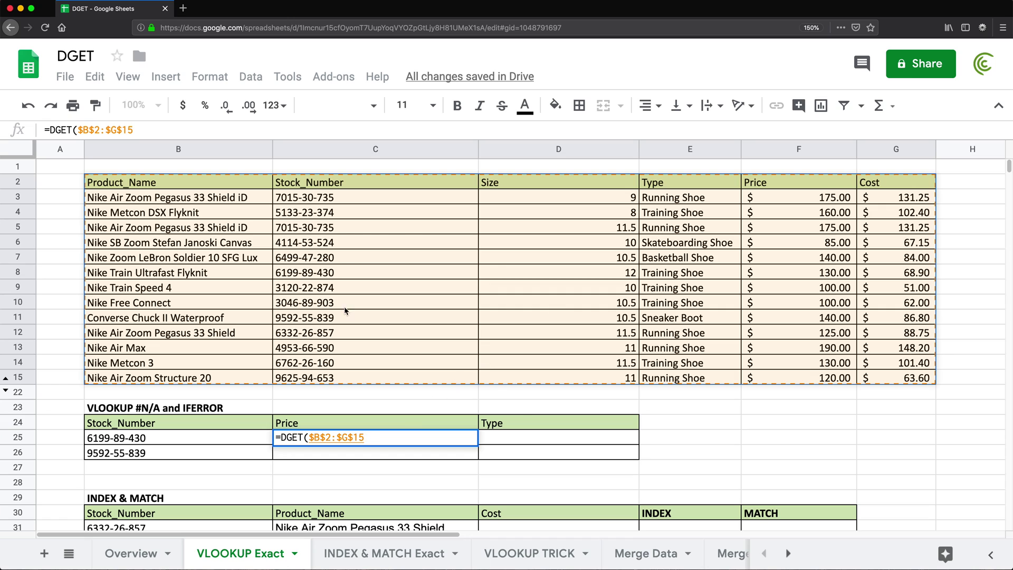
pyautogui.write(',')
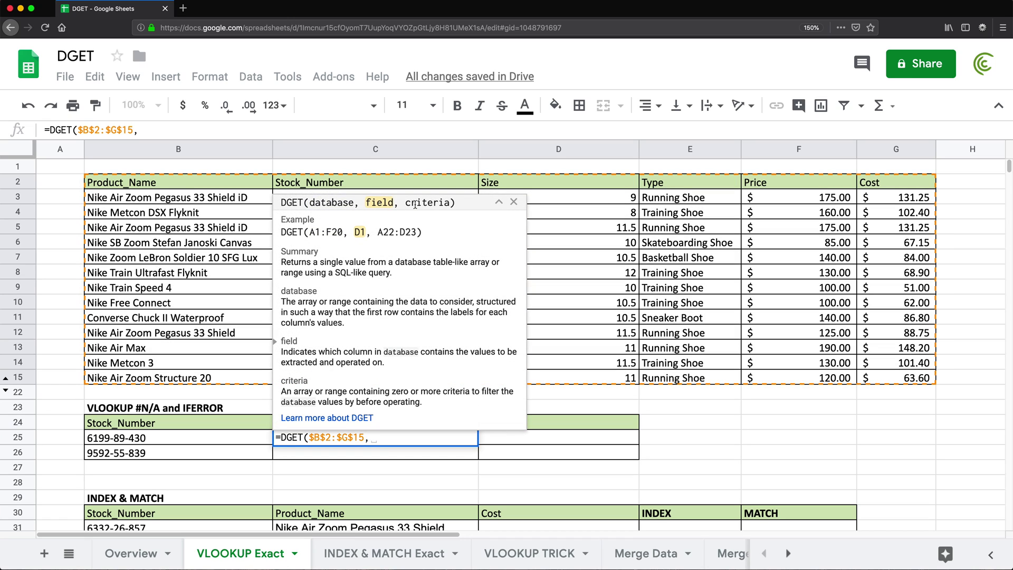
# Complete the DGET formula in C25 with "Price" as the field and B24:B25 as the criteria.
pyautogui.click(513, 203)
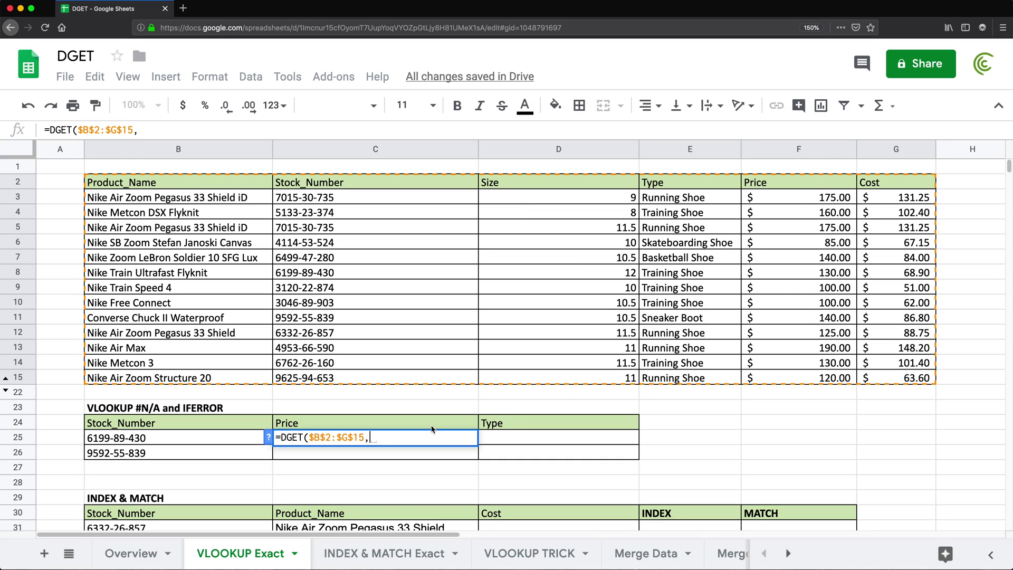
pyautogui.write('"Price')
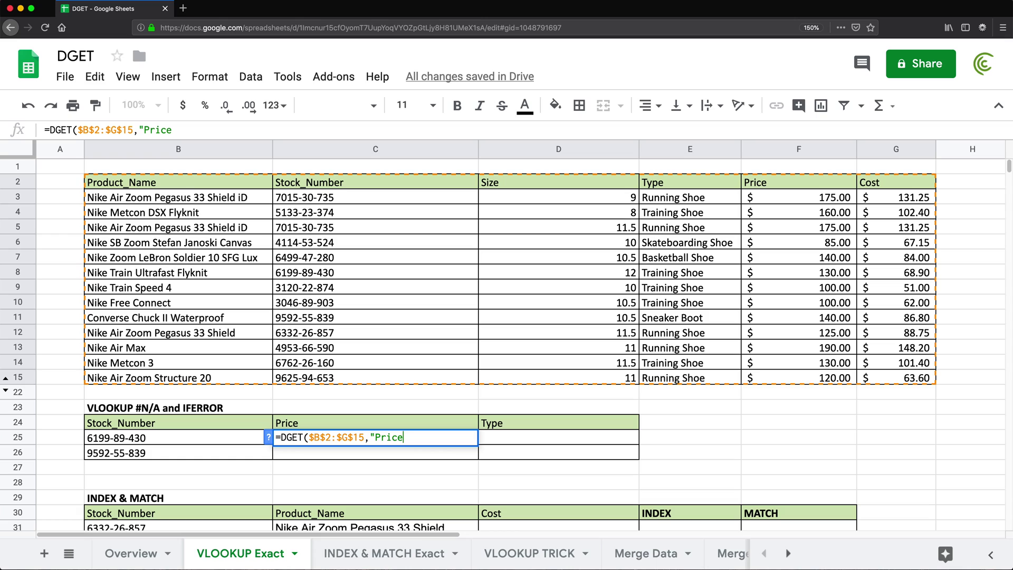
pyautogui.write('",')
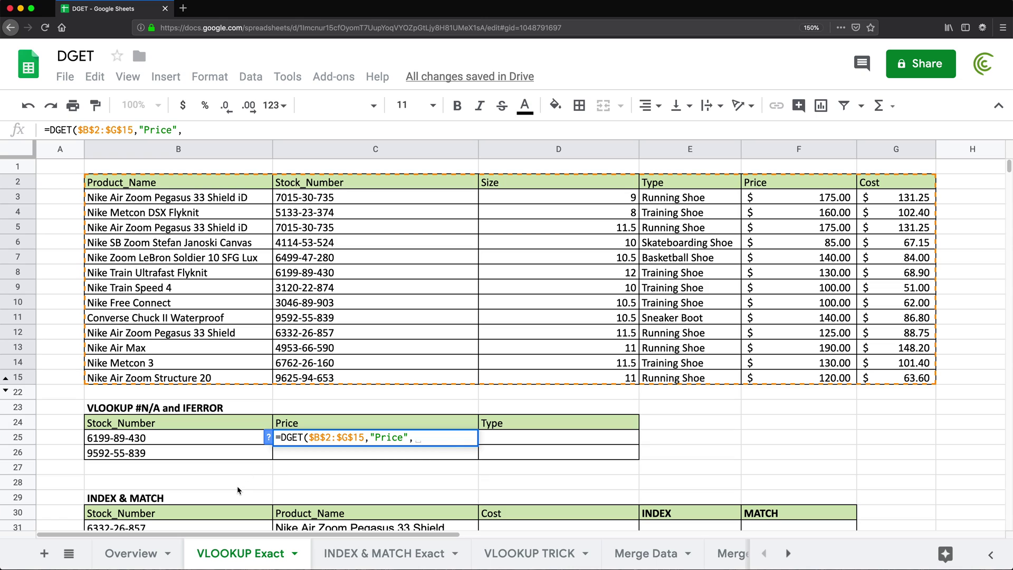
pyautogui.moveTo(160, 424); pyautogui.dragTo(162, 437)
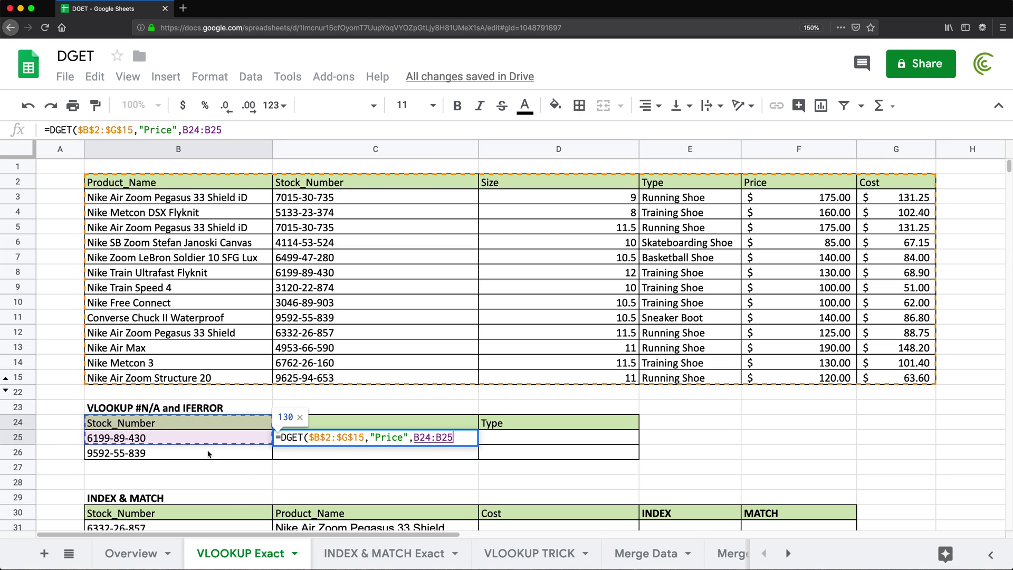
pyautogui.write(')')
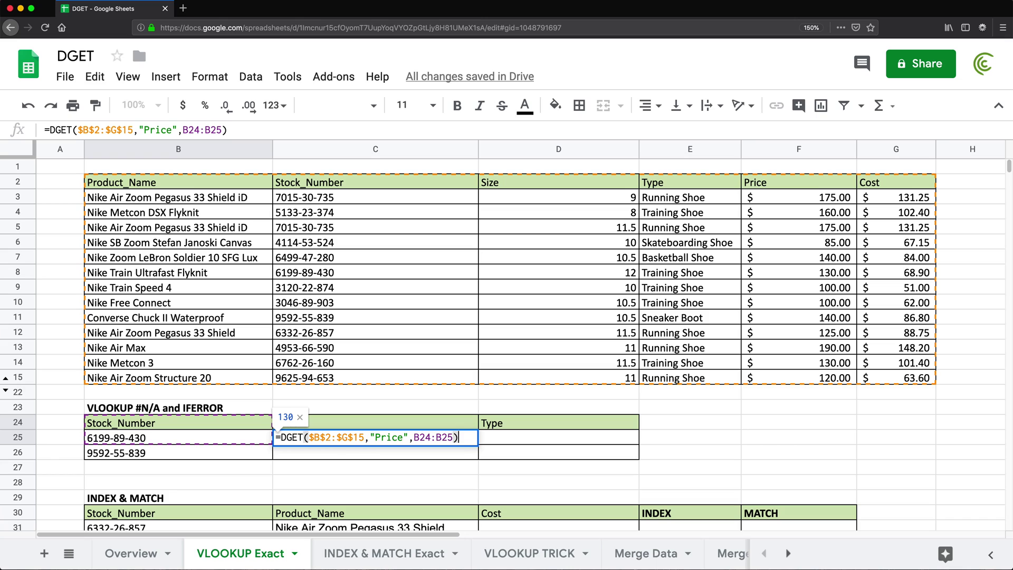
pyautogui.press('Return')
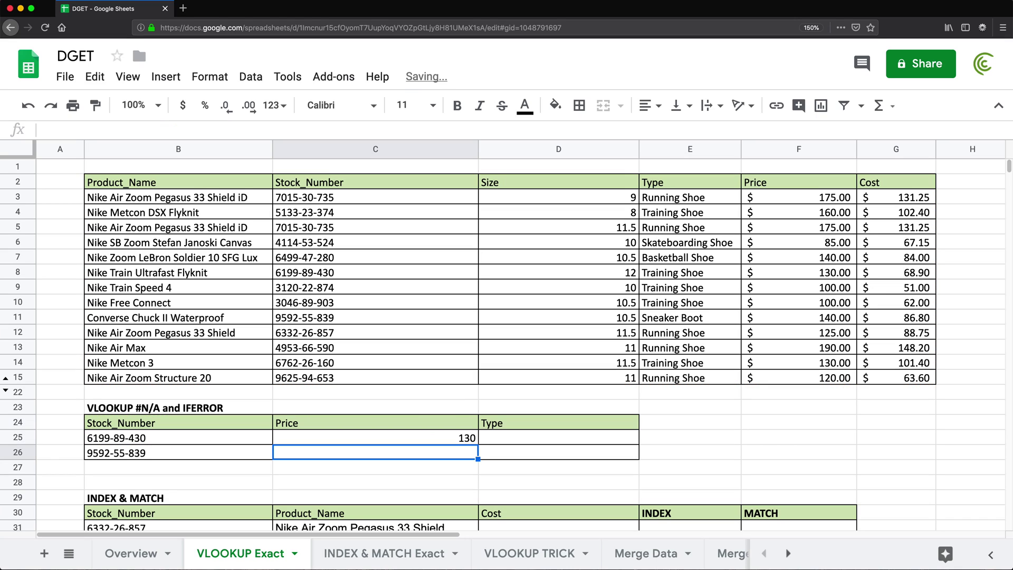
# Replace the B24:B25 criteria in C25's DGET formula with an inline array whose first element is the header "Stock_Number".
pyautogui.click(432, 439)
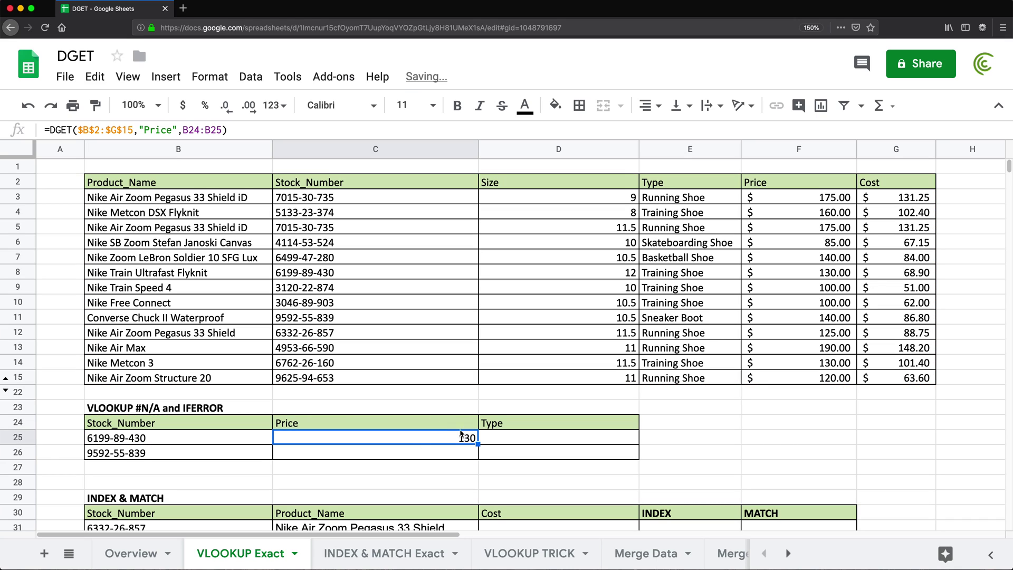
pyautogui.doubleClick(341, 439)
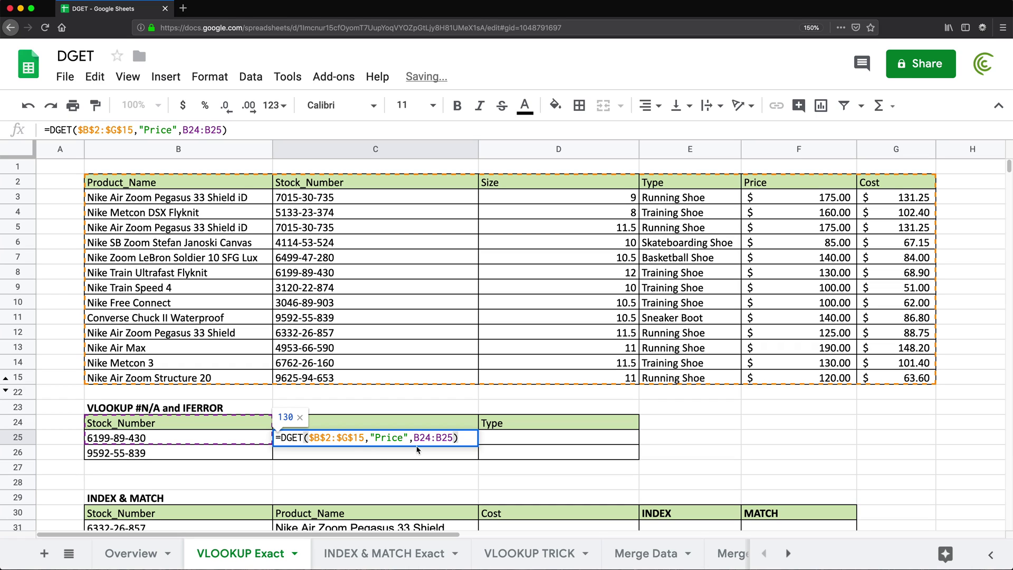
pyautogui.doubleClick(392, 437)
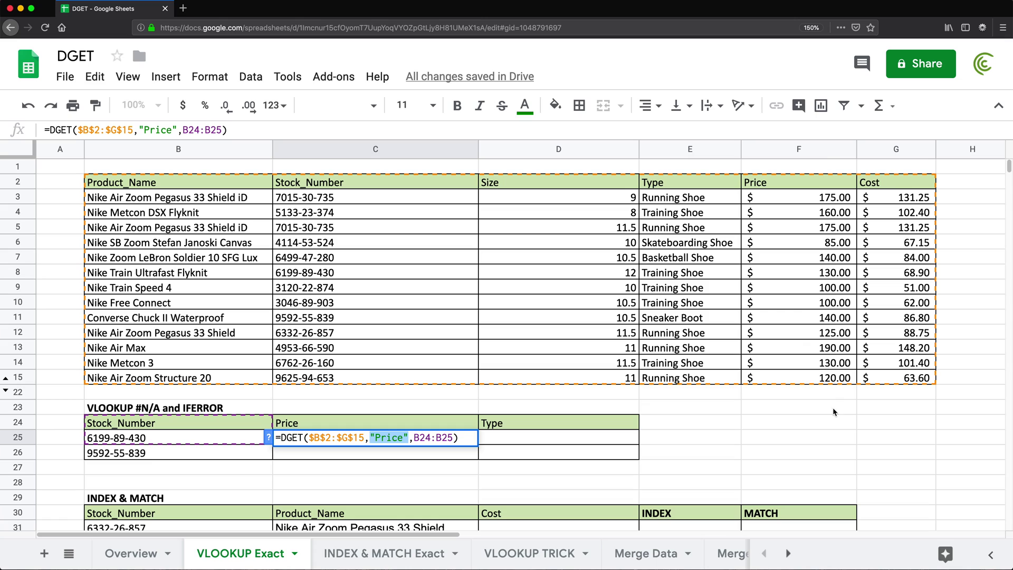
pyautogui.click(436, 442)
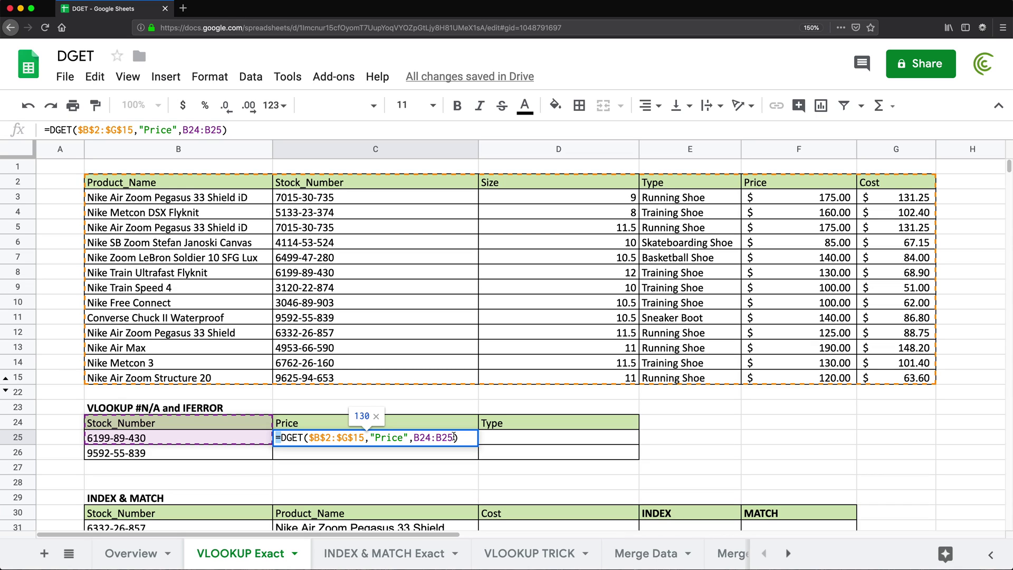
pyautogui.moveTo(454, 436); pyautogui.dragTo(414, 439)
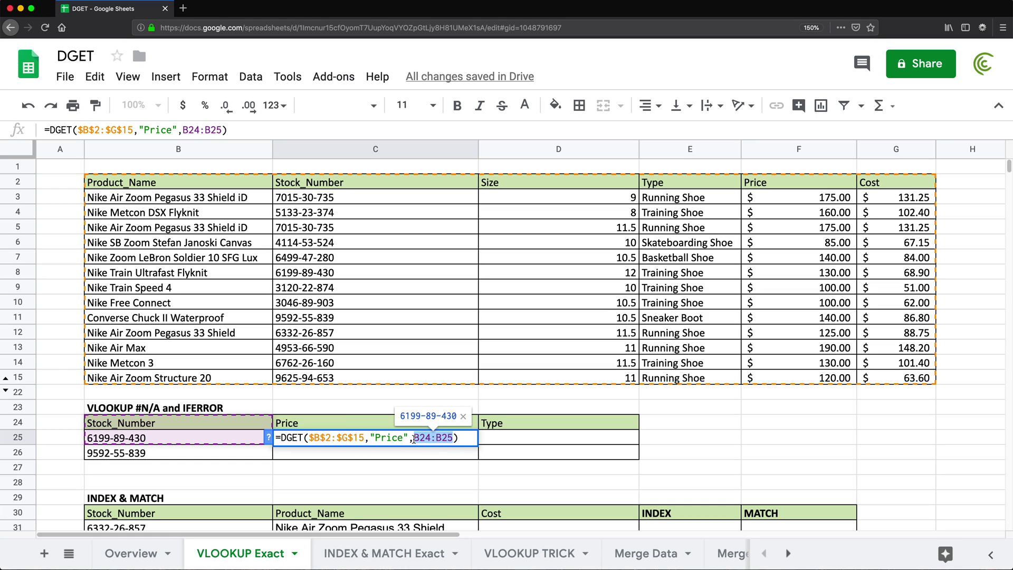
pyautogui.write('{')
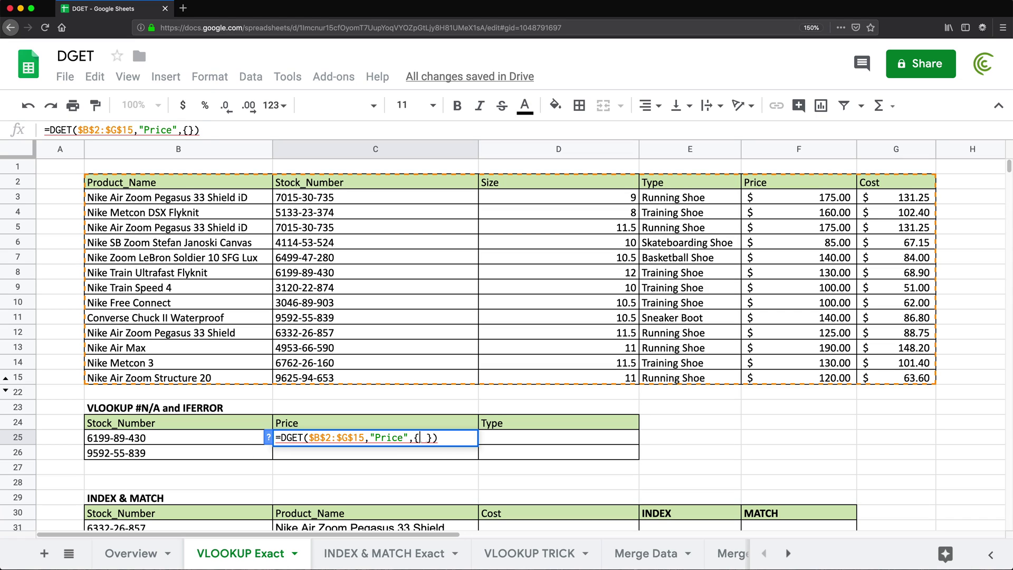
pyautogui.write('""Stock')
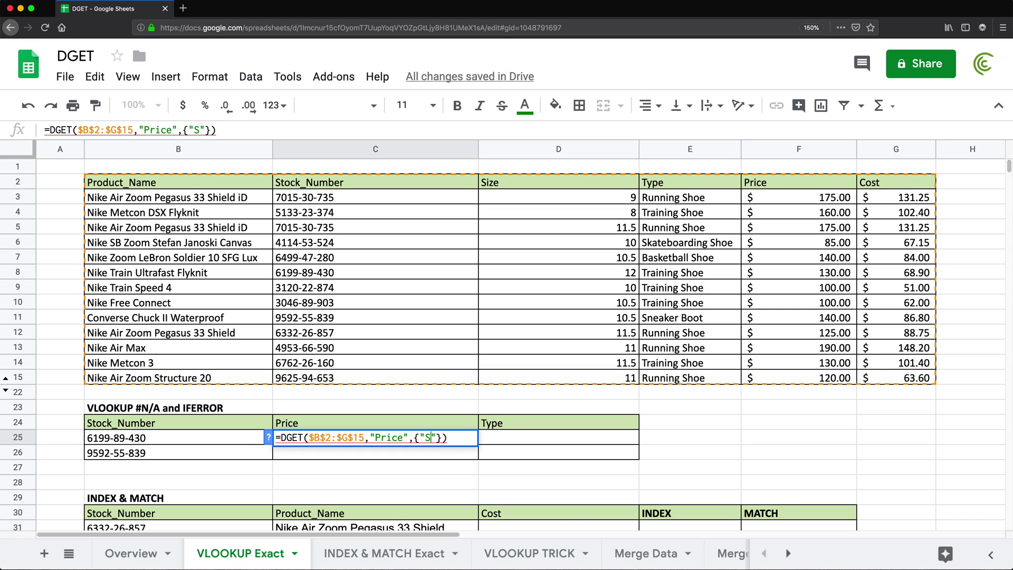
pyautogui.write('_')
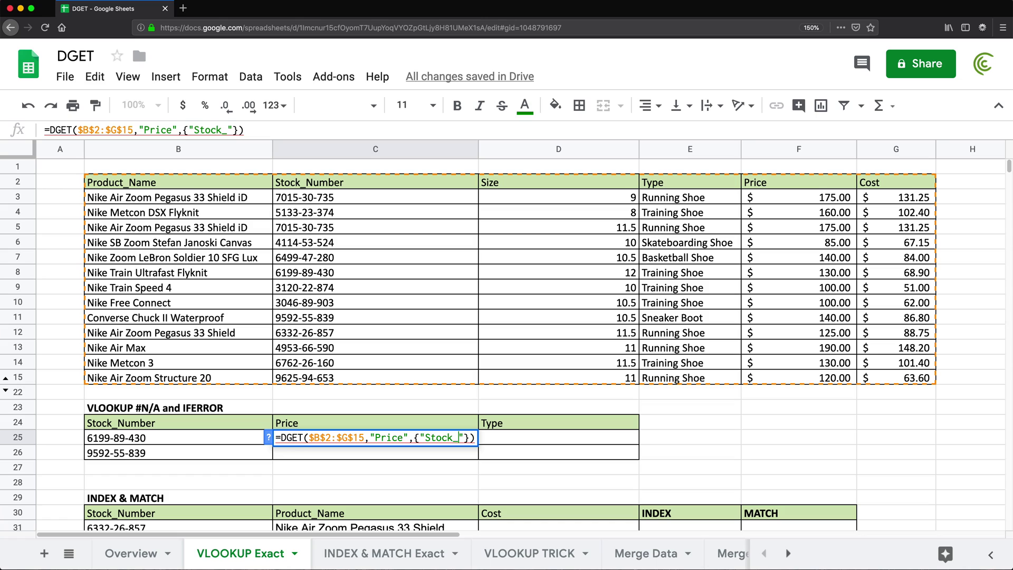
pyautogui.write('Number')
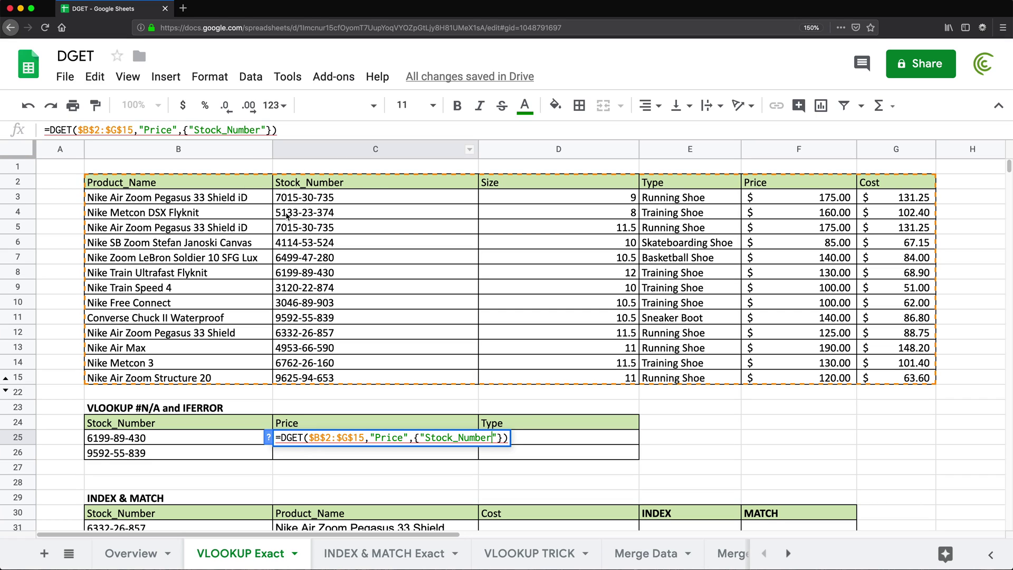
# Add B25 as the second row of the criteria array, {"Stock_Number";B25}, and enter the DGET formula in C25.
pyautogui.click(497, 437)
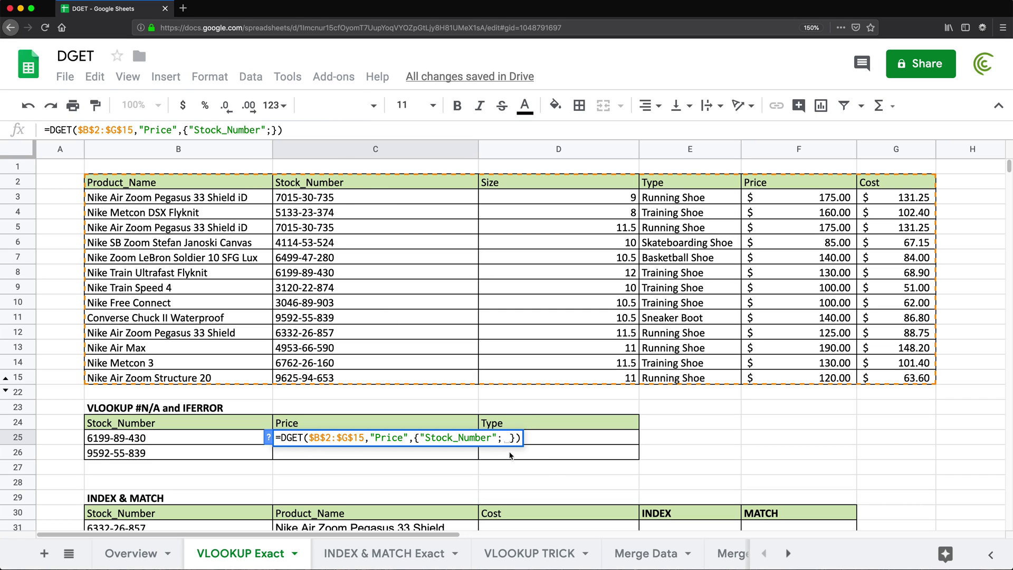
pyautogui.write(';')
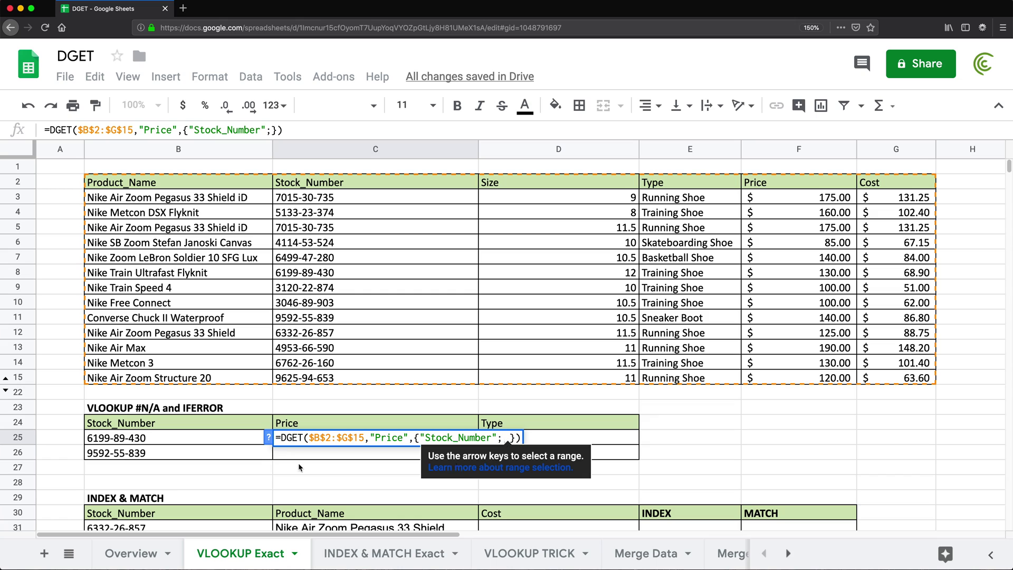
pyautogui.click(129, 440)
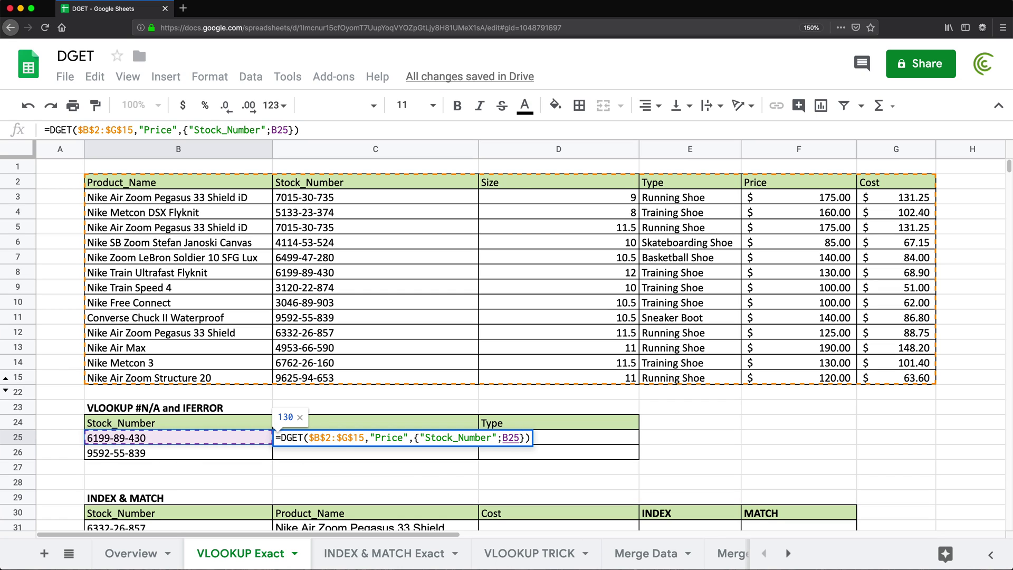
pyautogui.press('Return')
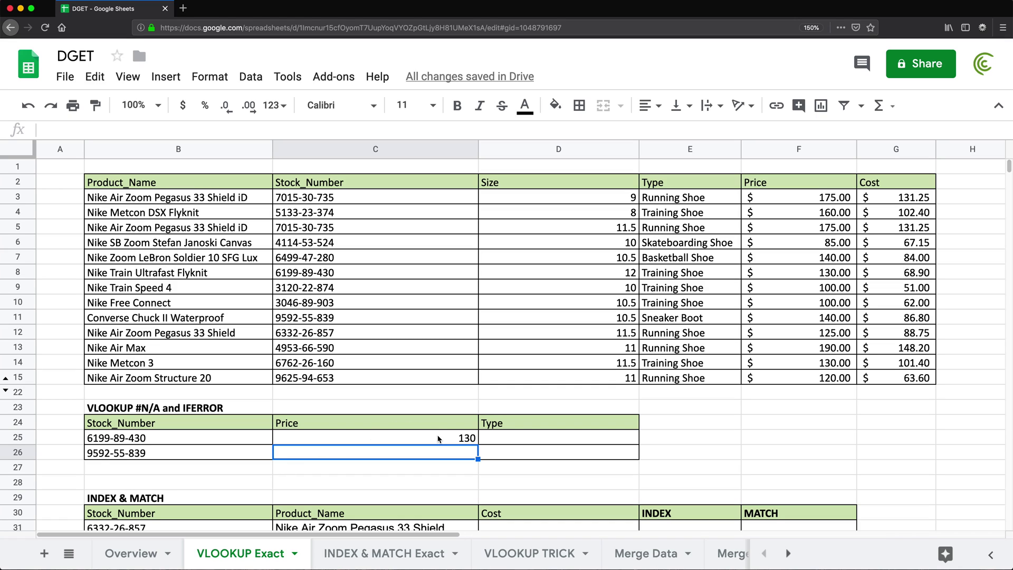
# Review the database, field, header and stock number arguments of the DGET formula in C25.
pyautogui.click(438, 439)
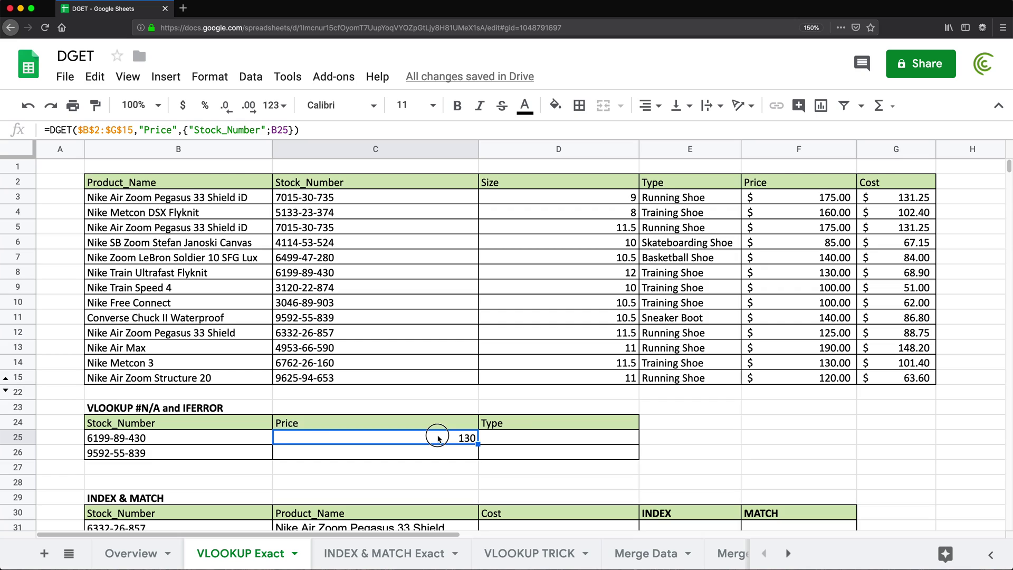
pyautogui.doubleClick(437, 438)
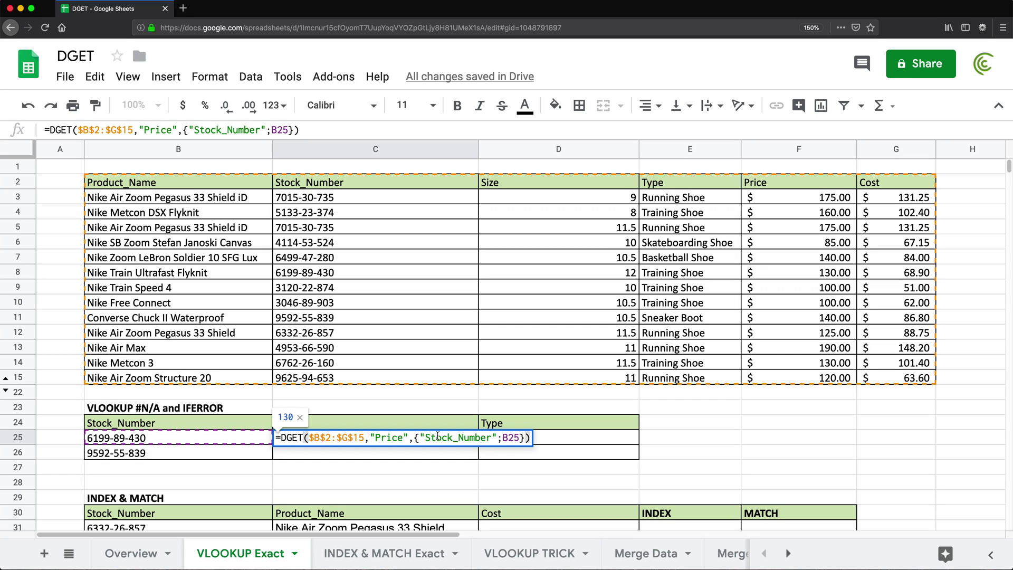
pyautogui.doubleClick(338, 438)
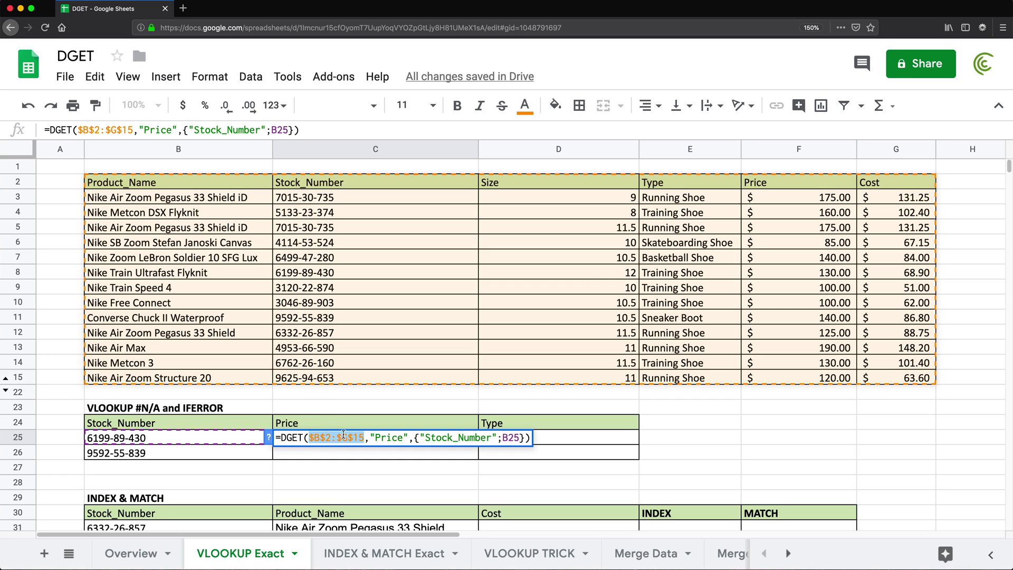
pyautogui.doubleClick(393, 436)
pyautogui.doubleClick(446, 438)
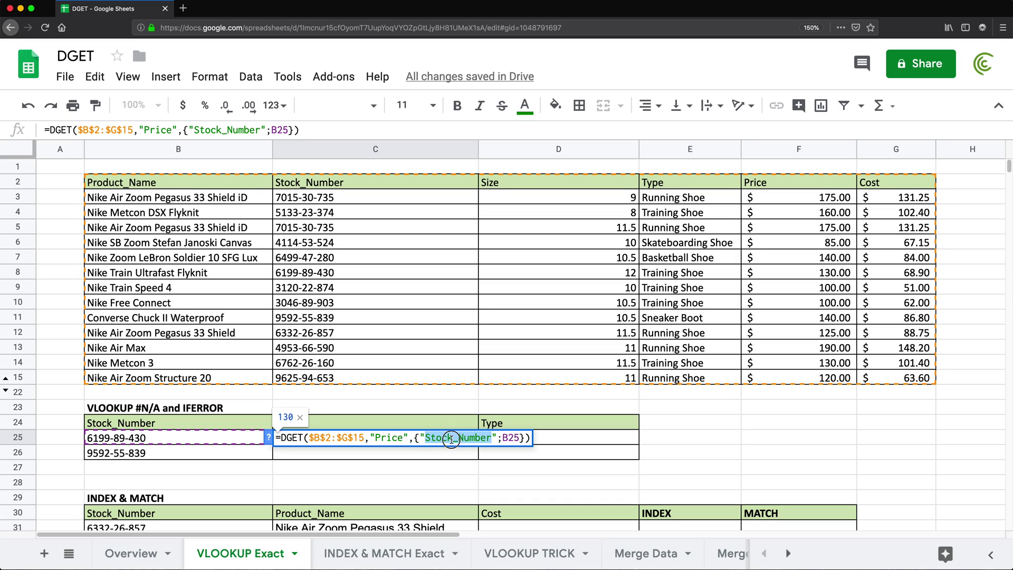
pyautogui.doubleClick(510, 438)
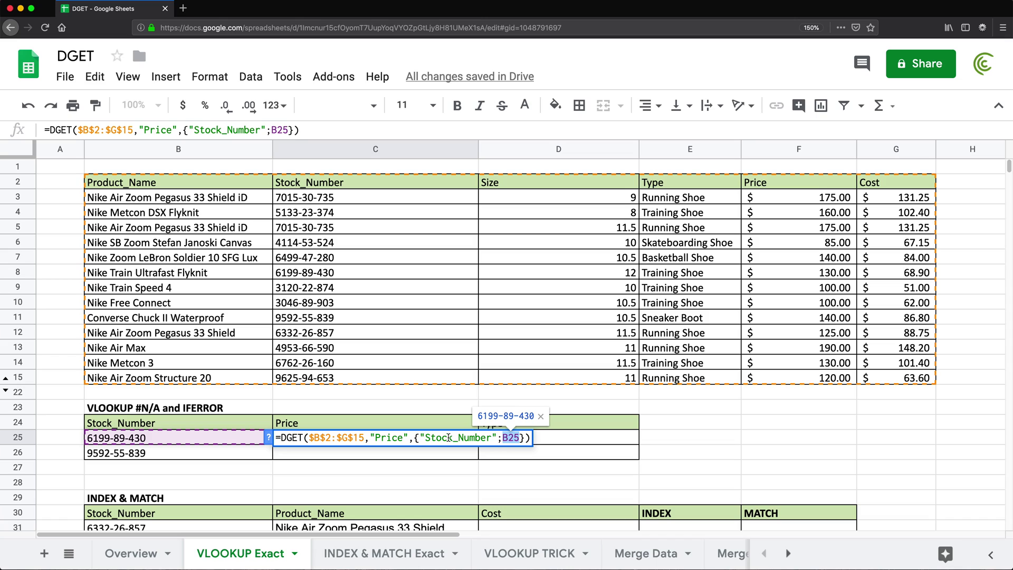
pyautogui.press('Return')
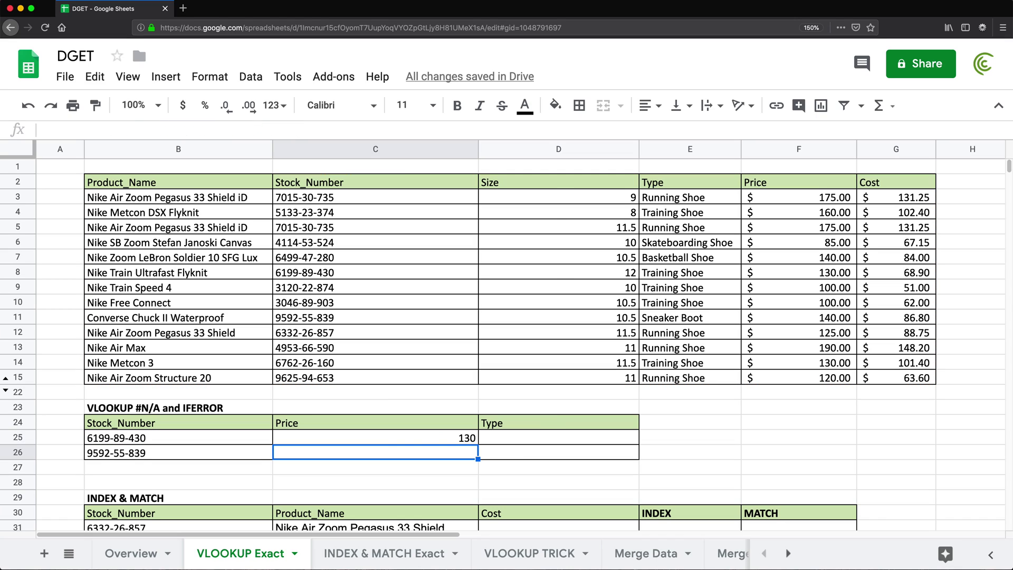
# Copy the DGET formula from C25 down to C26 for the second stock number.
pyautogui.click(476, 441)
pyautogui.moveTo(477, 443); pyautogui.dragTo(477, 455)
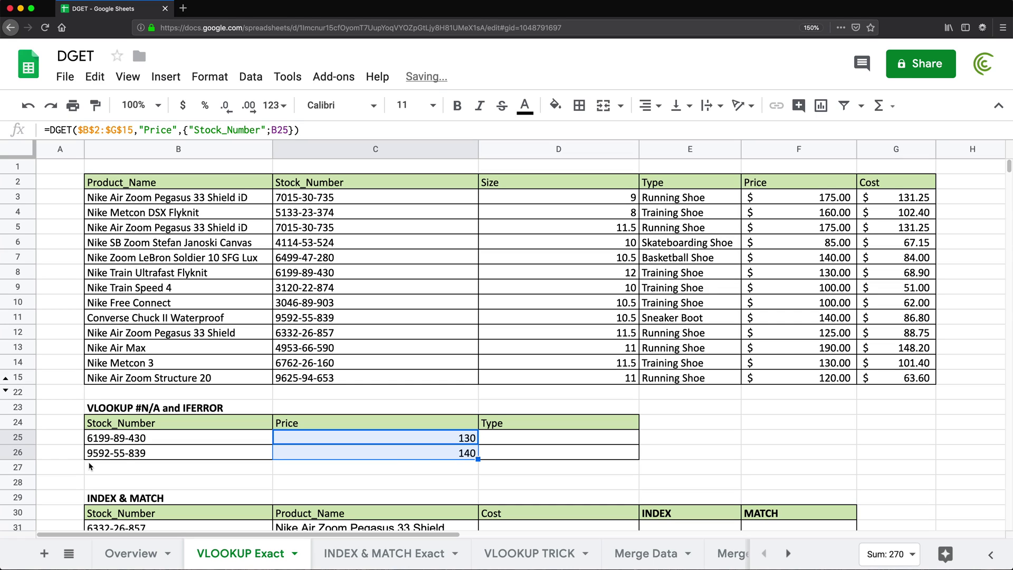
pyautogui.click(131, 455)
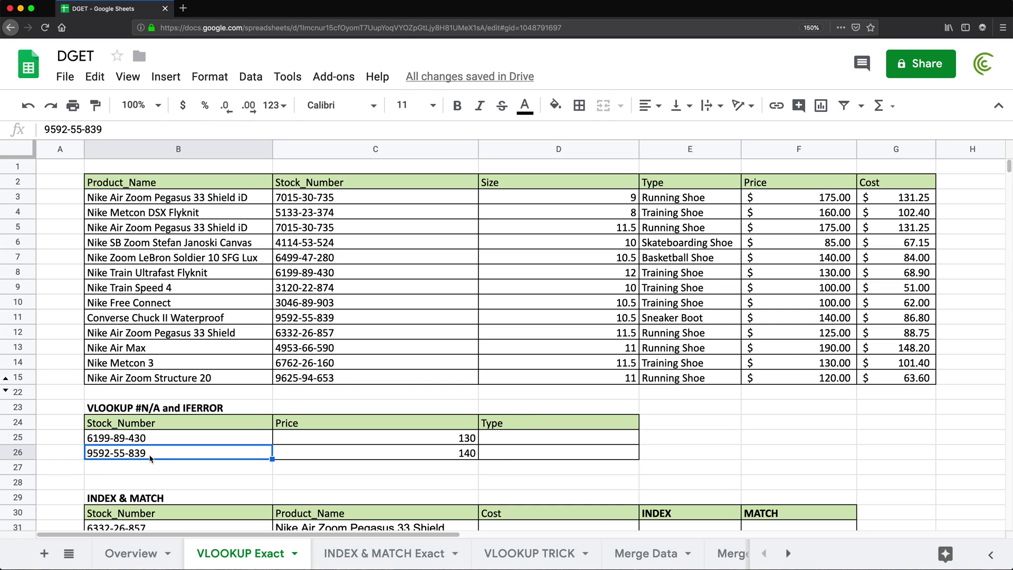
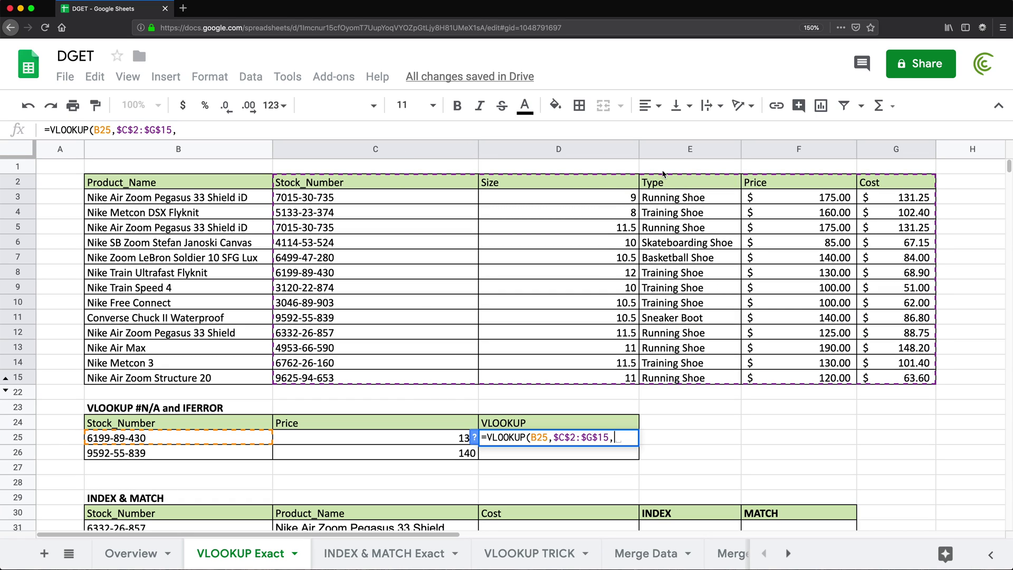
# Complete the VLOOKUP formula in D25 as =VLOOKUP(B25,$C$2:$G$15,4,0) and copy it down to D26.
pyautogui.write('4,0')
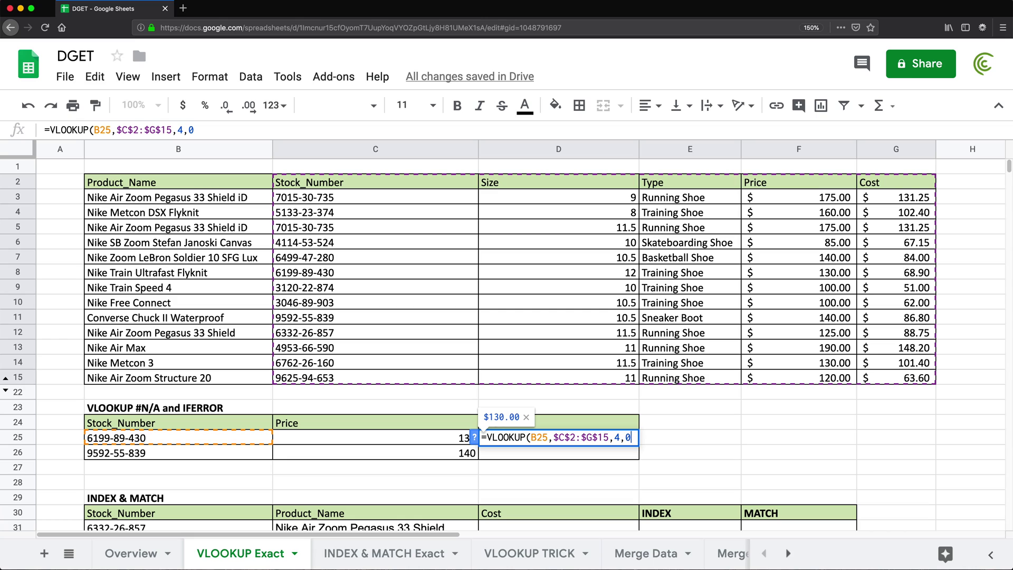
pyautogui.write(')')
pyautogui.press('Return')
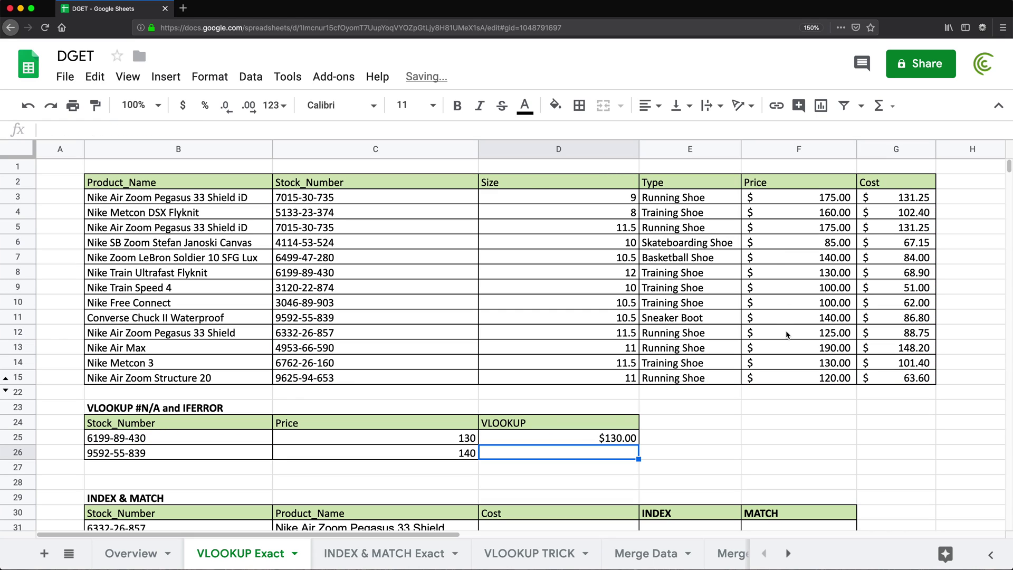
pyautogui.click(593, 438)
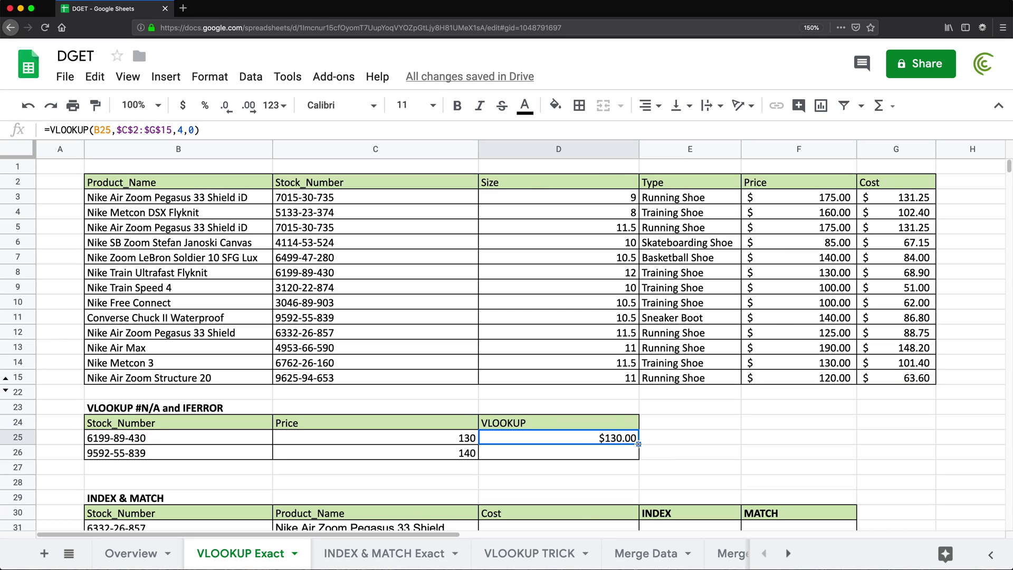
pyautogui.moveTo(638, 443)
pyautogui.mouseDown()
pyautogui.moveTo(640, 470)
pyautogui.moveTo(639, 459)
pyautogui.mouseUp()
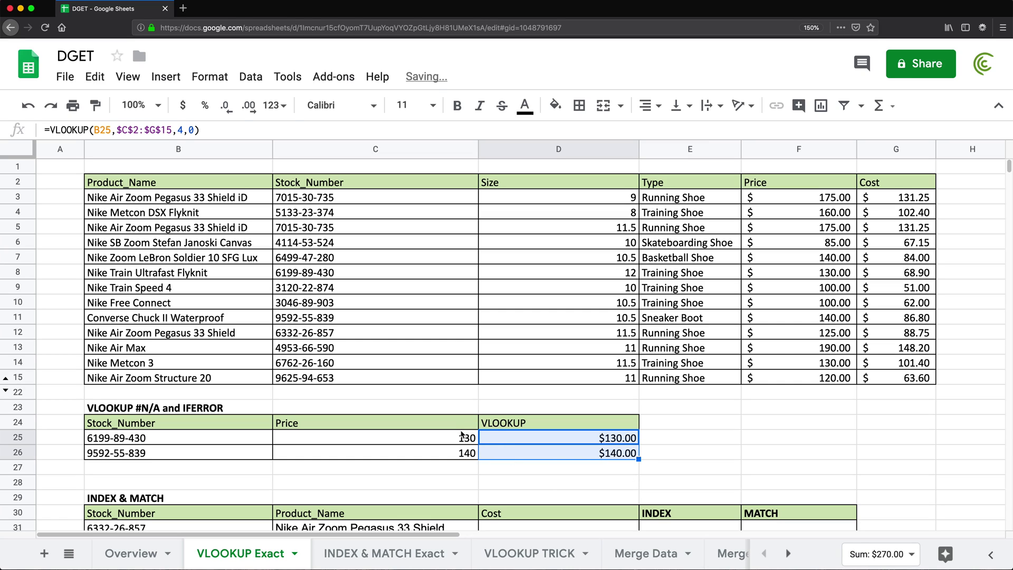
# Format the DGET and VLOOKUP results in C25:D26 as currency and compare the formulas in C25 and D25.
pyautogui.moveTo(461, 436); pyautogui.dragTo(528, 452)
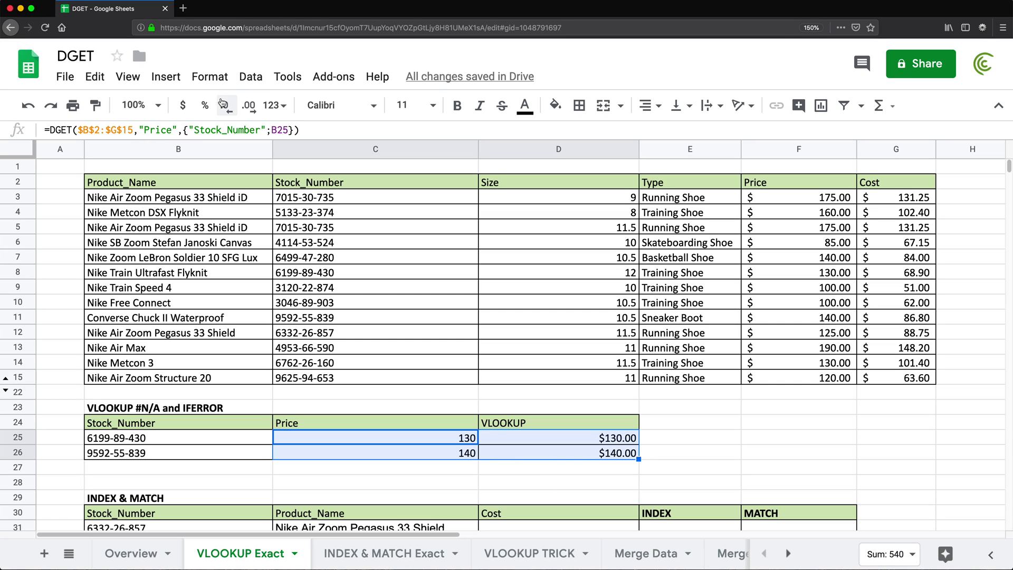
pyautogui.click(185, 107)
pyautogui.press('Right')
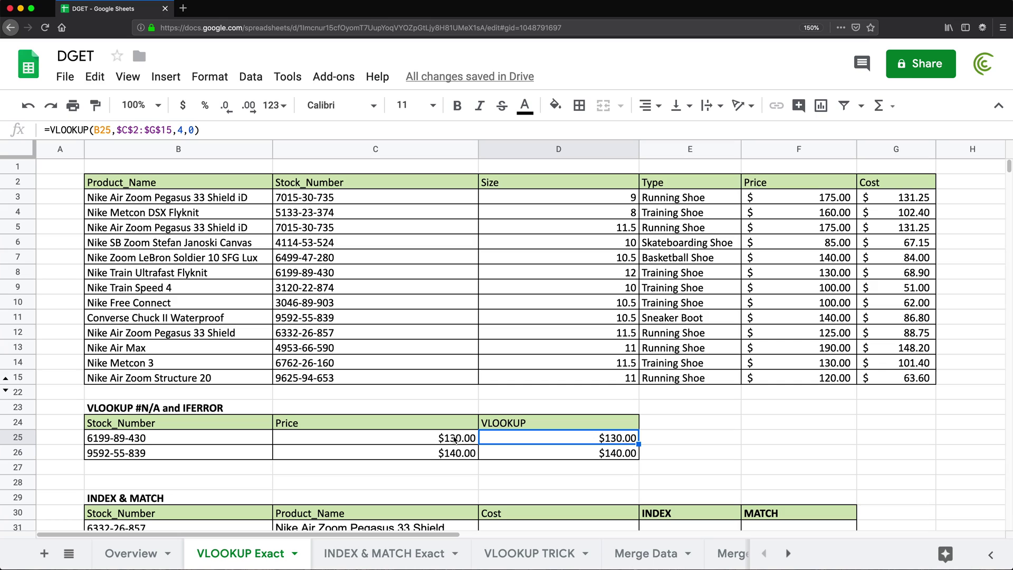
pyautogui.press('Left')
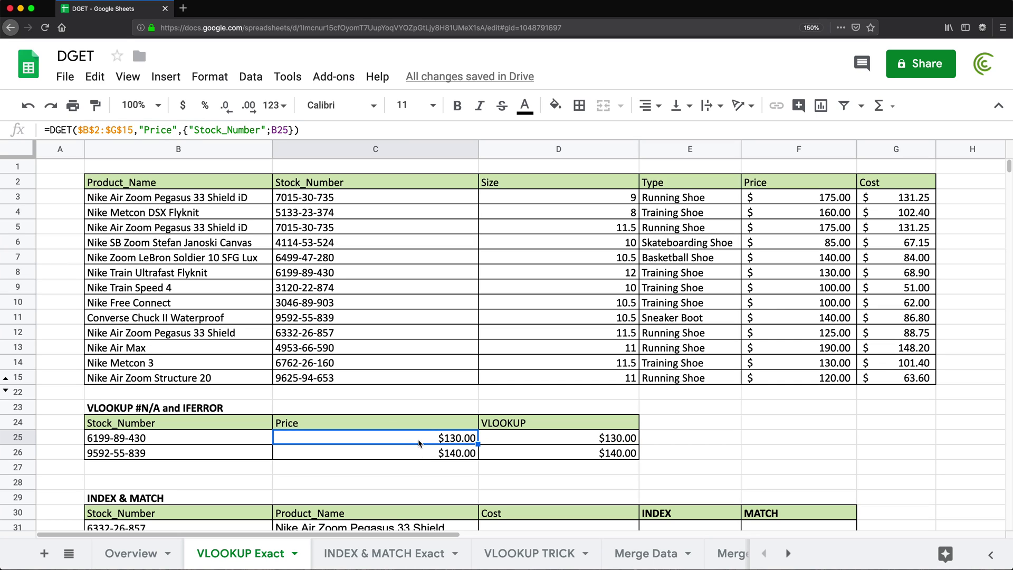
pyautogui.click(554, 436)
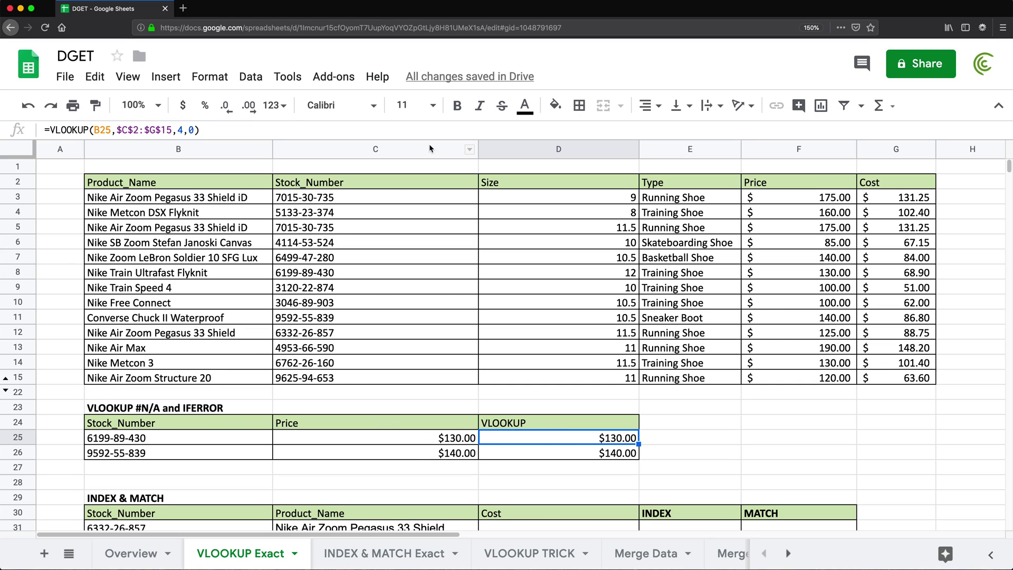
# Duplicate stock number 6199-89-430 from C8 into C12 and C15, and check the VLOOKUP formula in D25.
pyautogui.click(334, 273)
pyautogui.hotkey('ctrl', 'c')
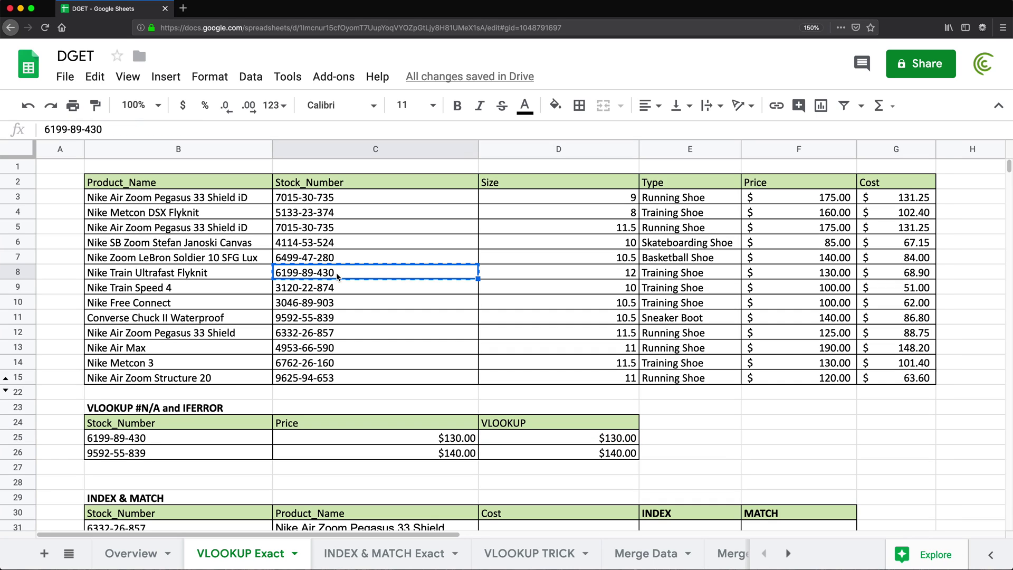
pyautogui.click(337, 332)
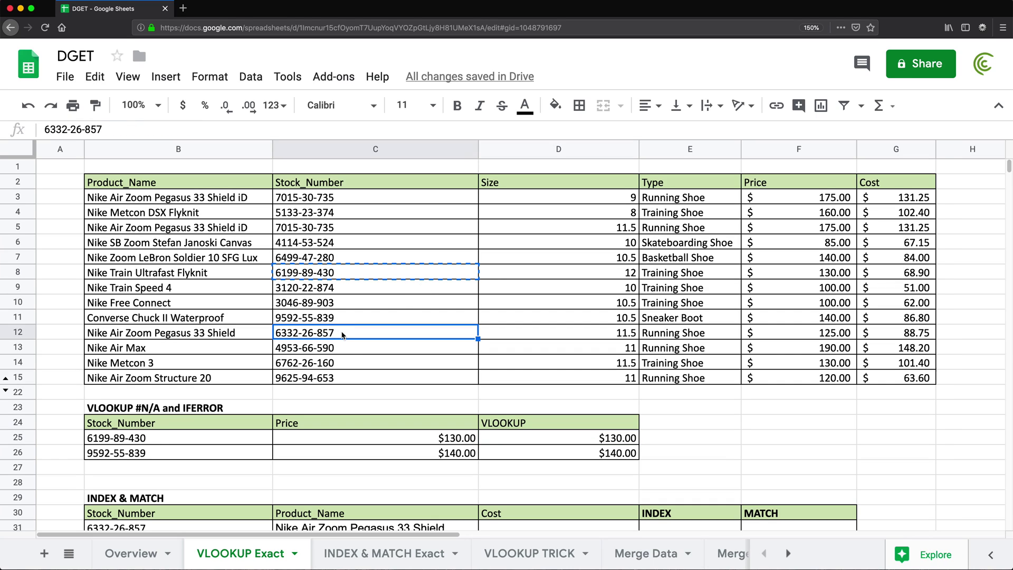
pyautogui.hotkey('ctrl', 'v')
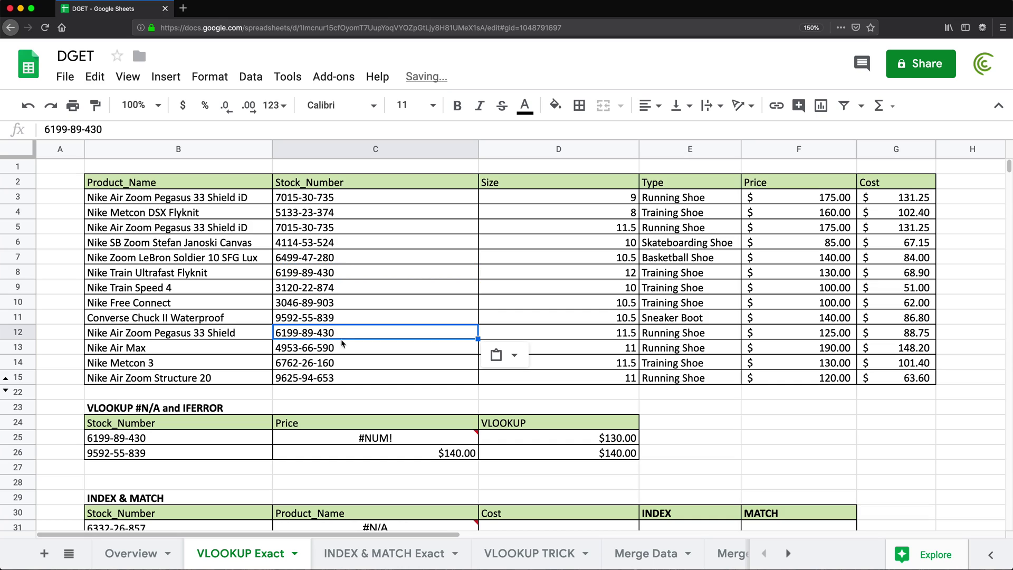
pyautogui.click(338, 378)
pyautogui.hotkey('ctrl', 'v')
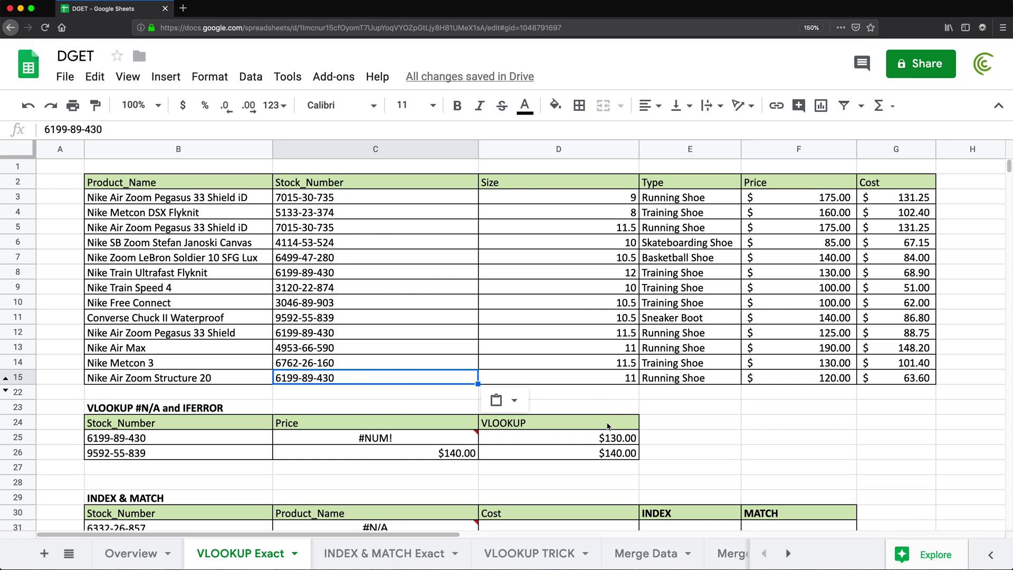
pyautogui.click(607, 441)
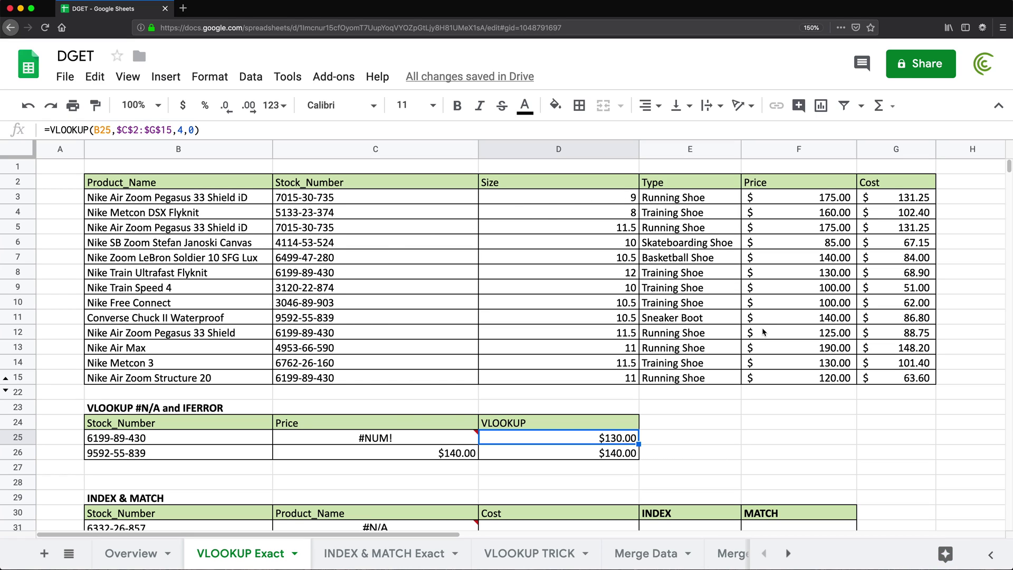
# Undo the duplicated stock numbers in C12 and C15, and reapply the currency format to C25:D26.
pyautogui.click(343, 441)
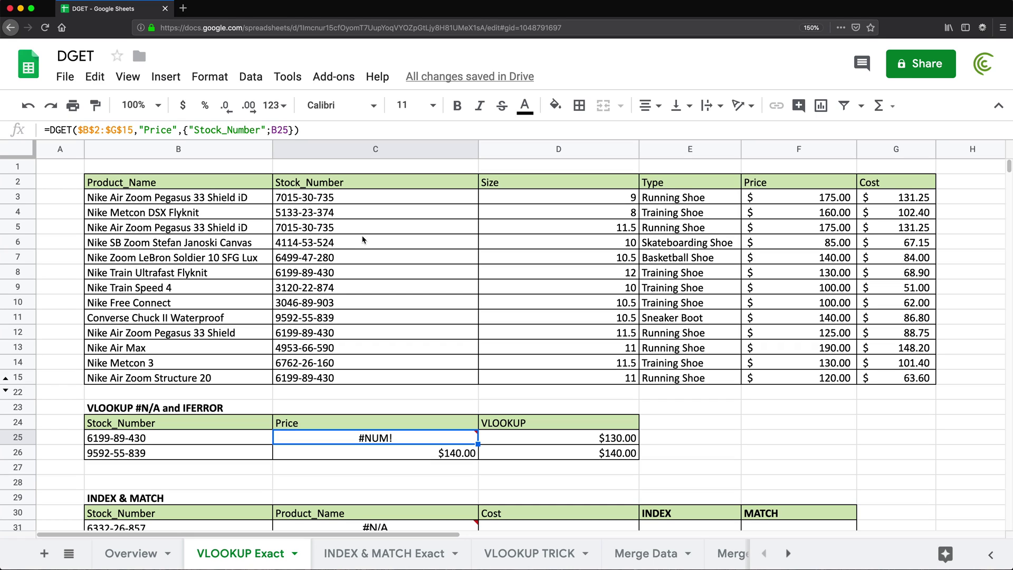
pyautogui.press('super+z')
pyautogui.press('super+z')
pyautogui.press('super+z')
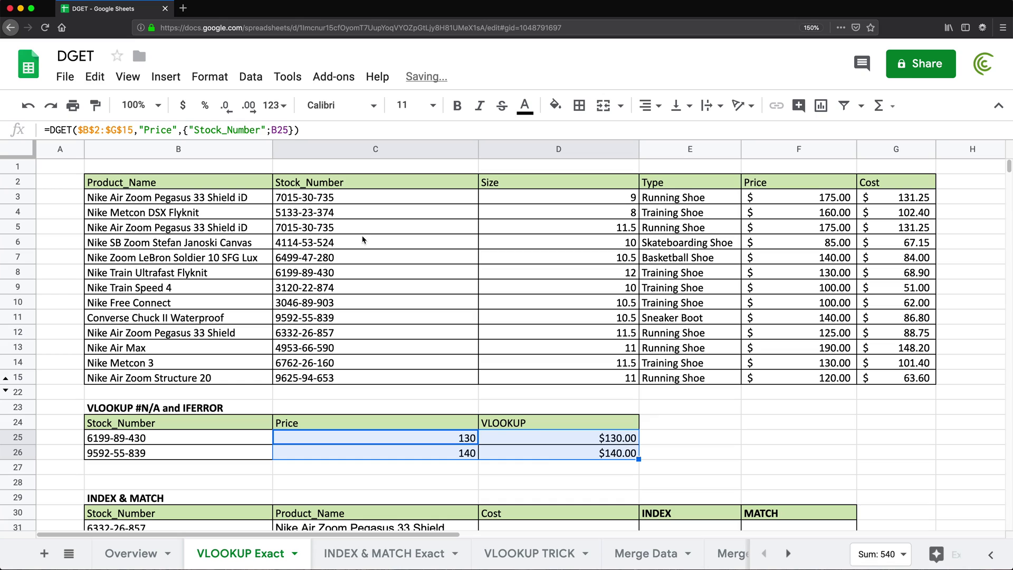
pyautogui.click(182, 105)
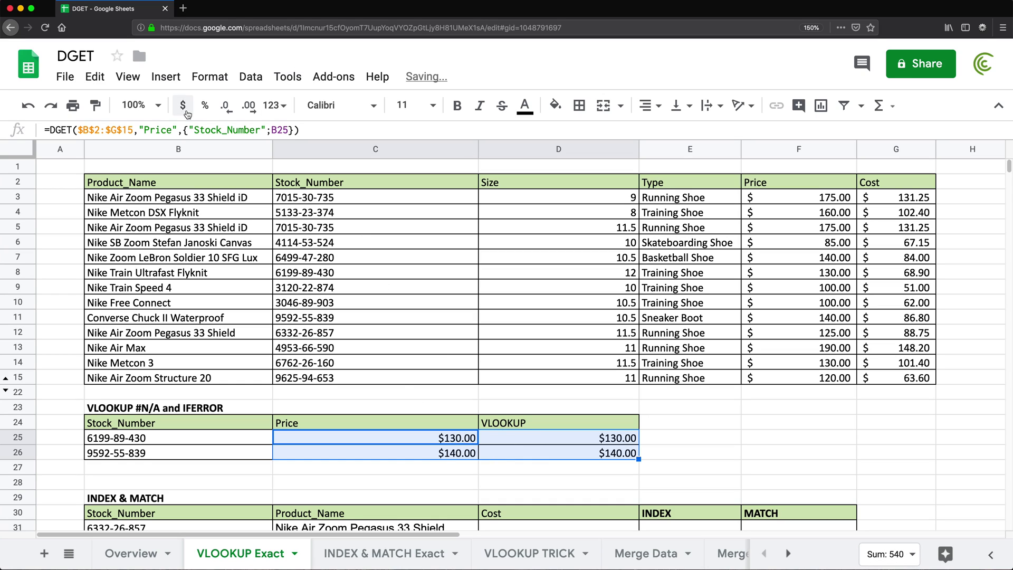
# Change the field argument of the DGET formula in C25 to "Size".
pyautogui.doubleClick(409, 436)
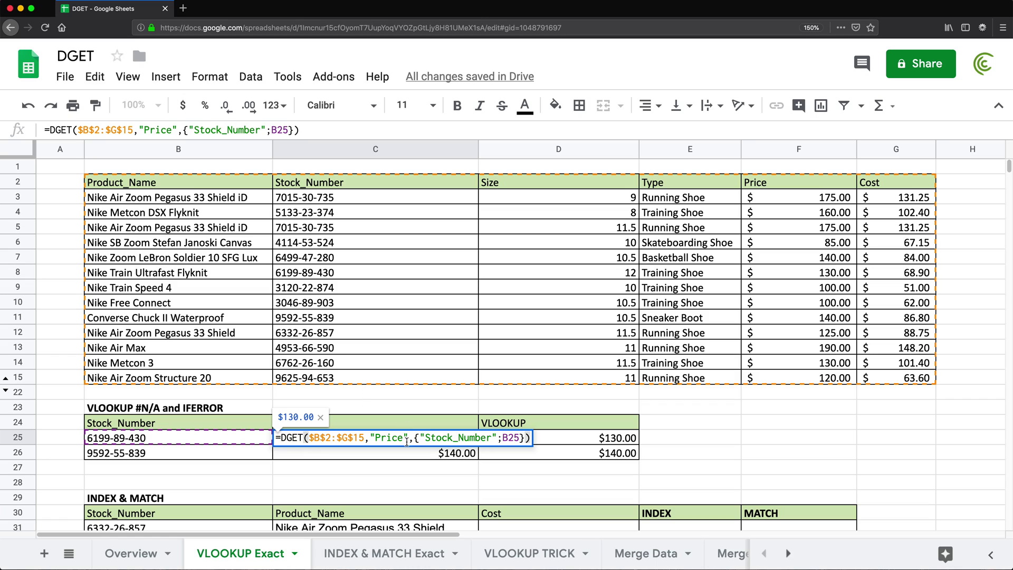
pyautogui.doubleClick(396, 439)
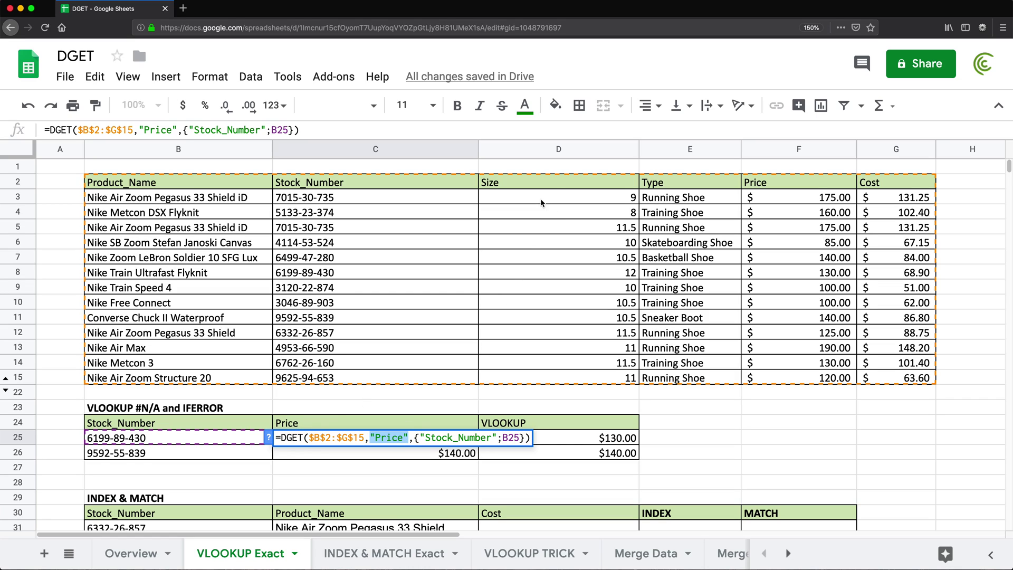
pyautogui.click(404, 436)
pyautogui.doubleClick(404, 436)
pyautogui.click(404, 437)
pyautogui.moveTo(404, 437); pyautogui.dragTo(377, 439)
pyautogui.write('Size')
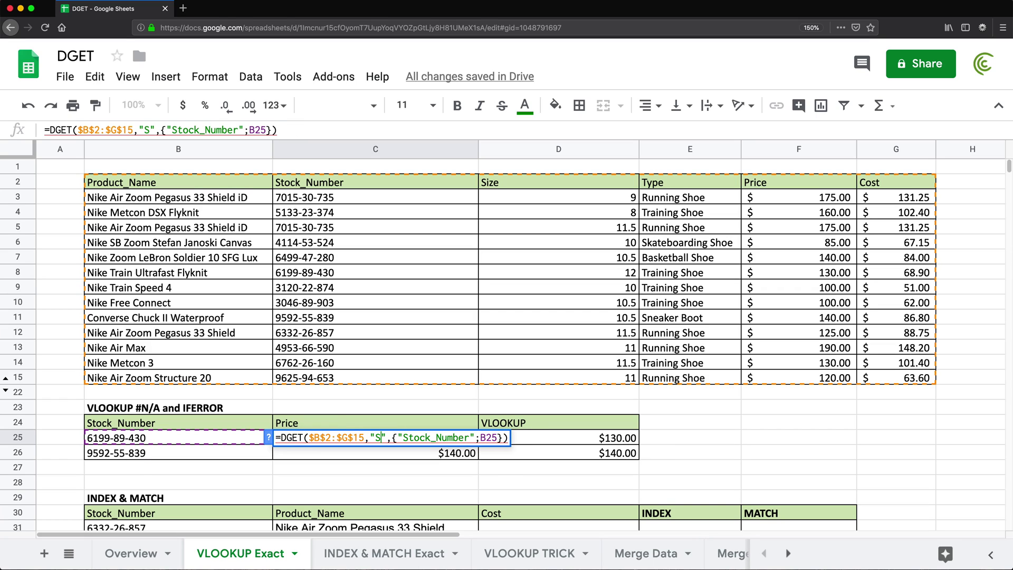
pyautogui.press('Return')
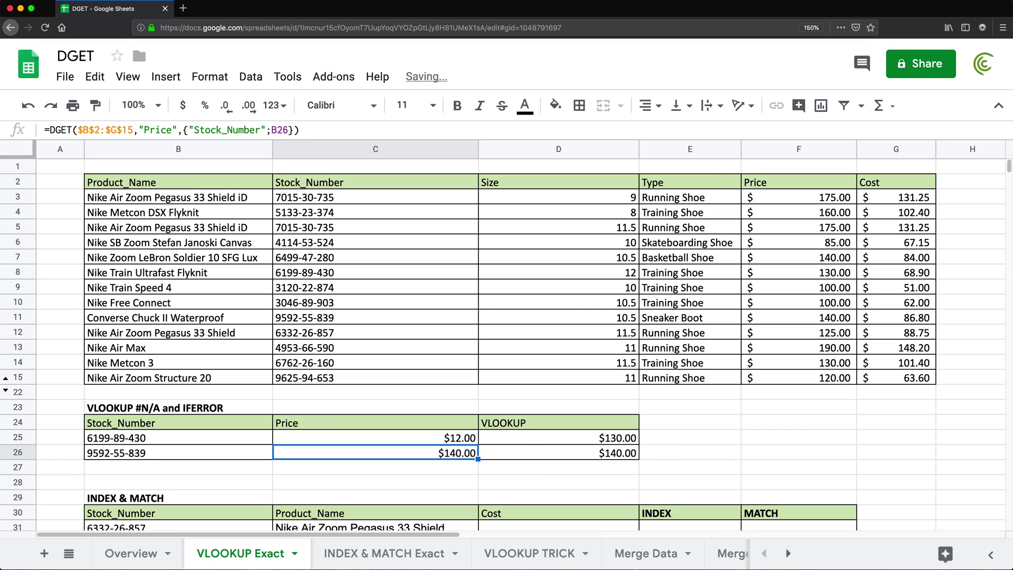
pyautogui.click(432, 441)
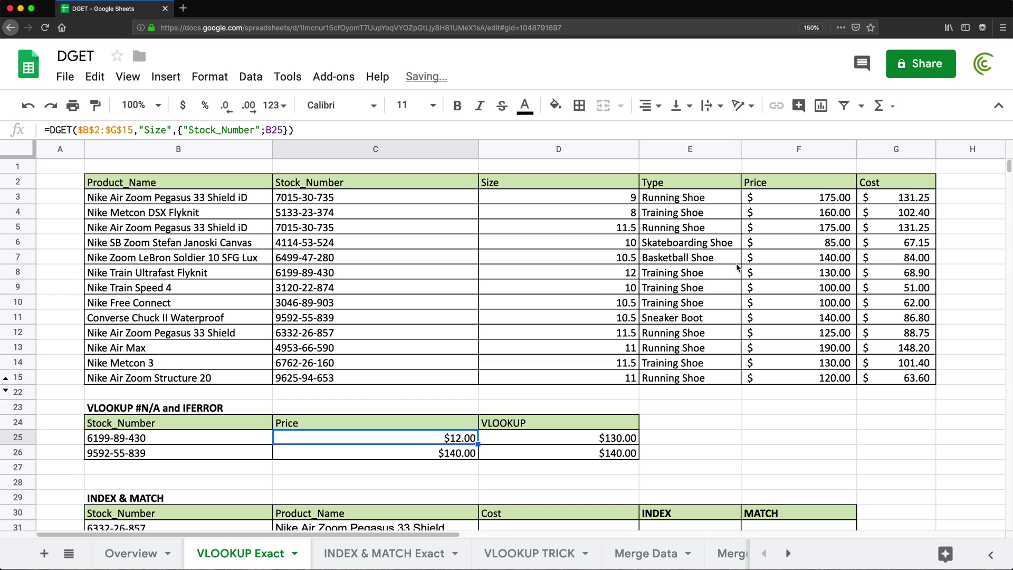
# Change the field argument of the DGET formula in C25 to "Product_name" and review the formula.
pyautogui.doubleClick(455, 441)
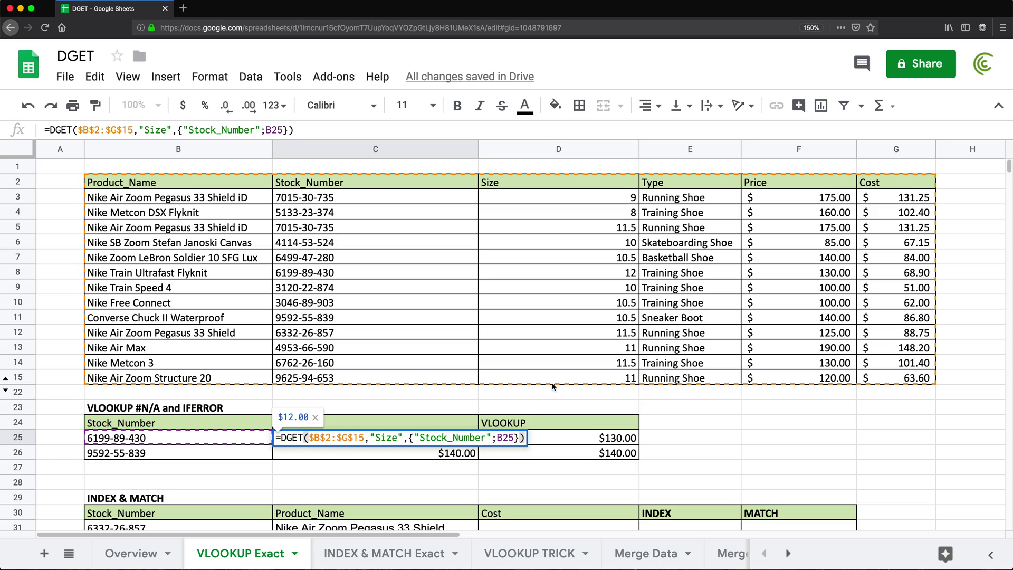
pyautogui.doubleClick(389, 436)
pyautogui.click(392, 437)
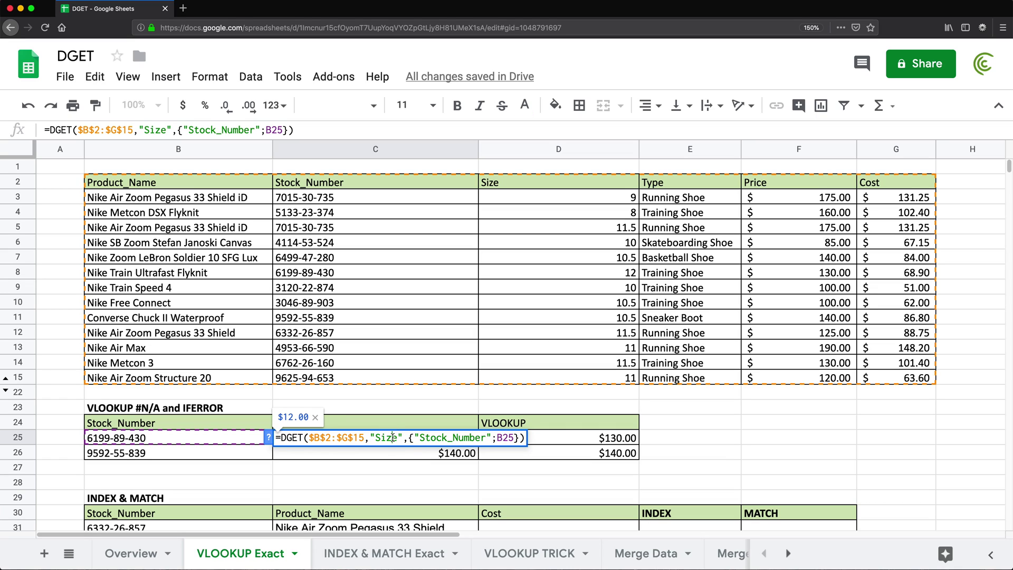
pyautogui.moveTo(399, 437); pyautogui.dragTo(375, 436)
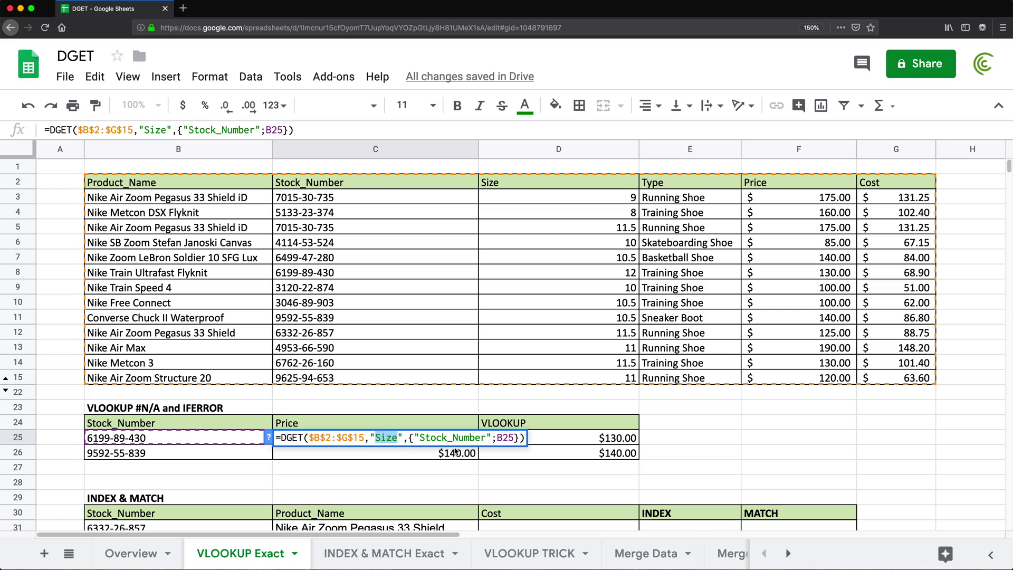
pyautogui.write('Procu')
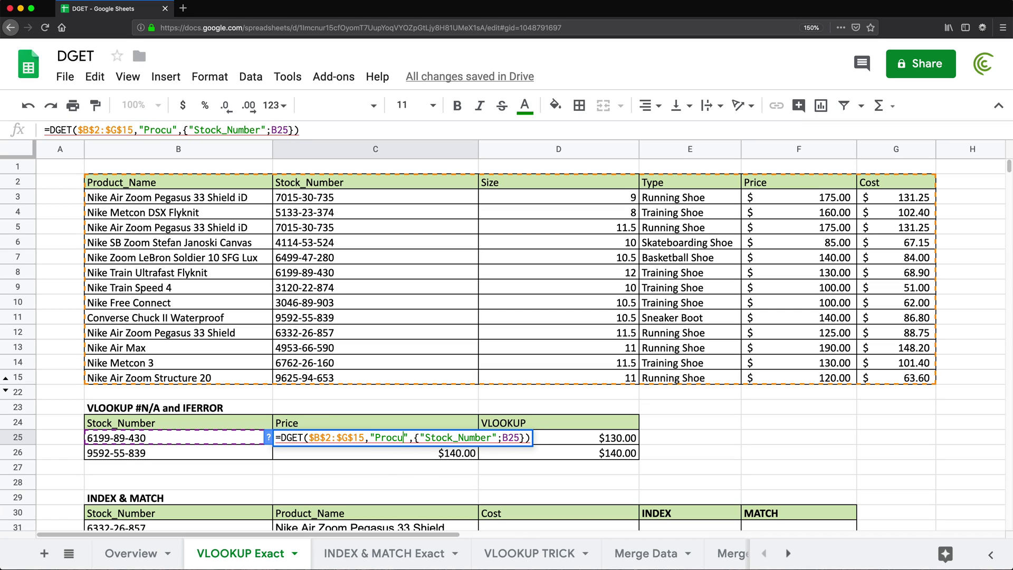
pyautogui.write('ct')
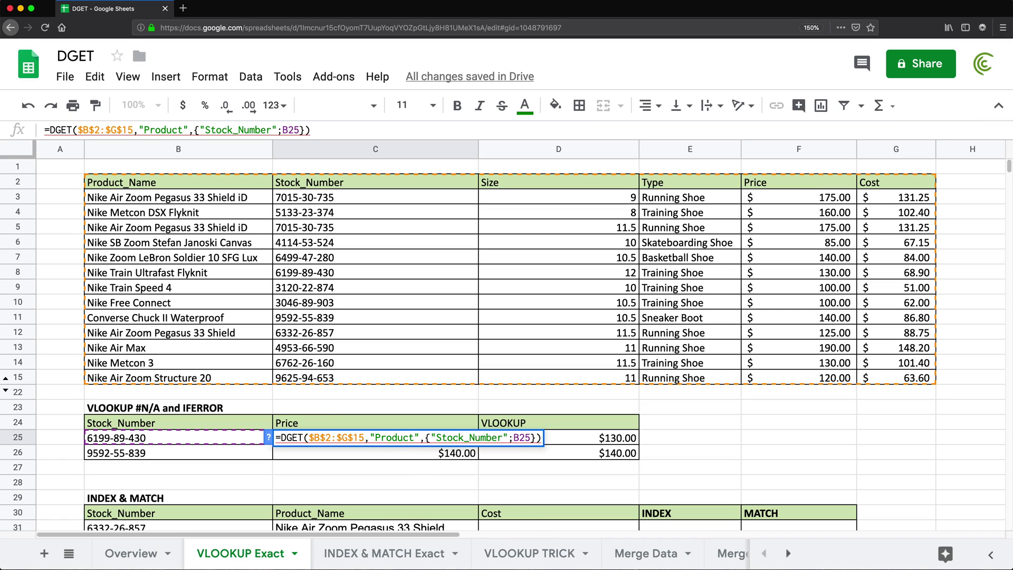
pyautogui.write('_name')
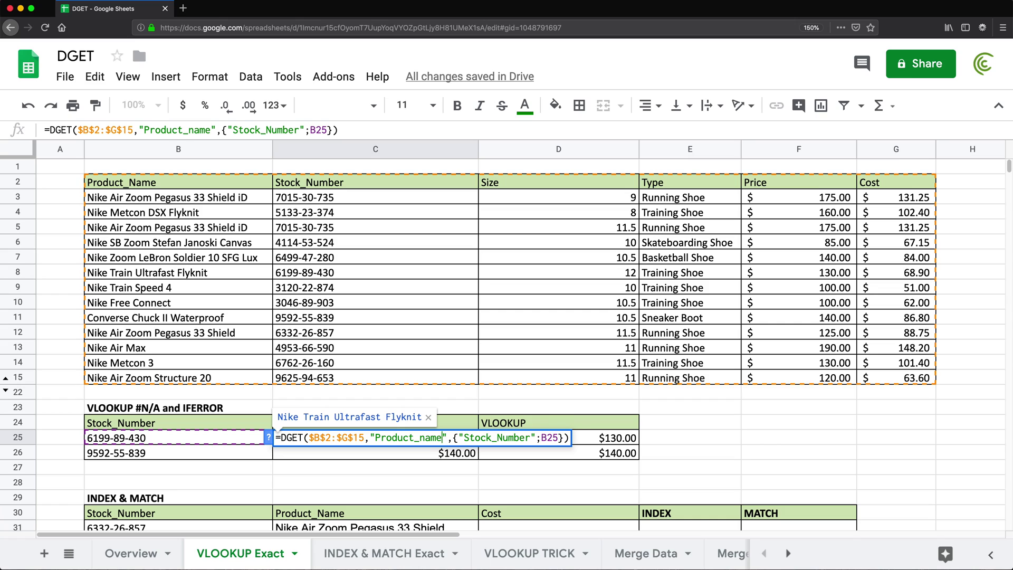
pyautogui.press('Return')
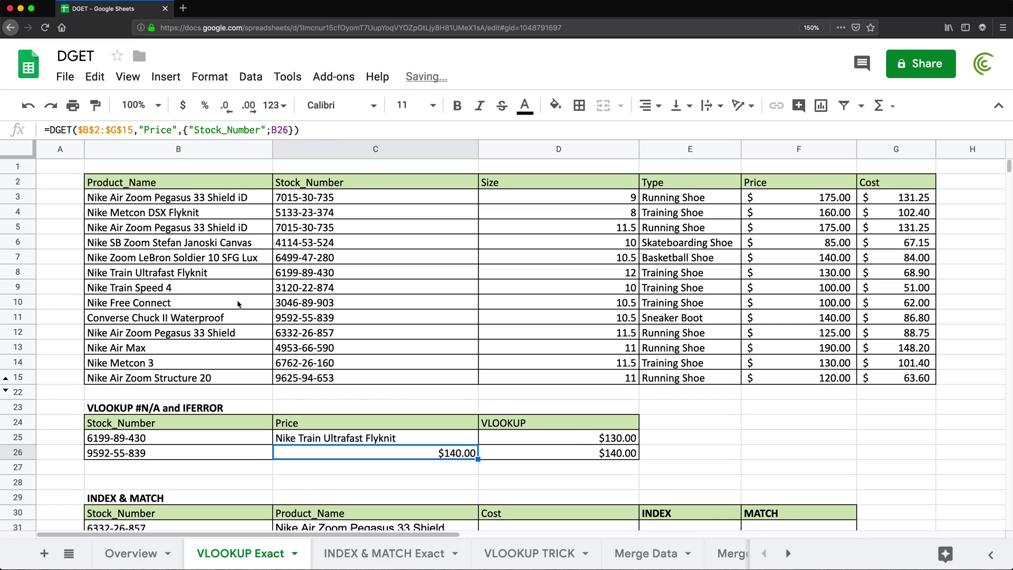
pyautogui.doubleClick(398, 438)
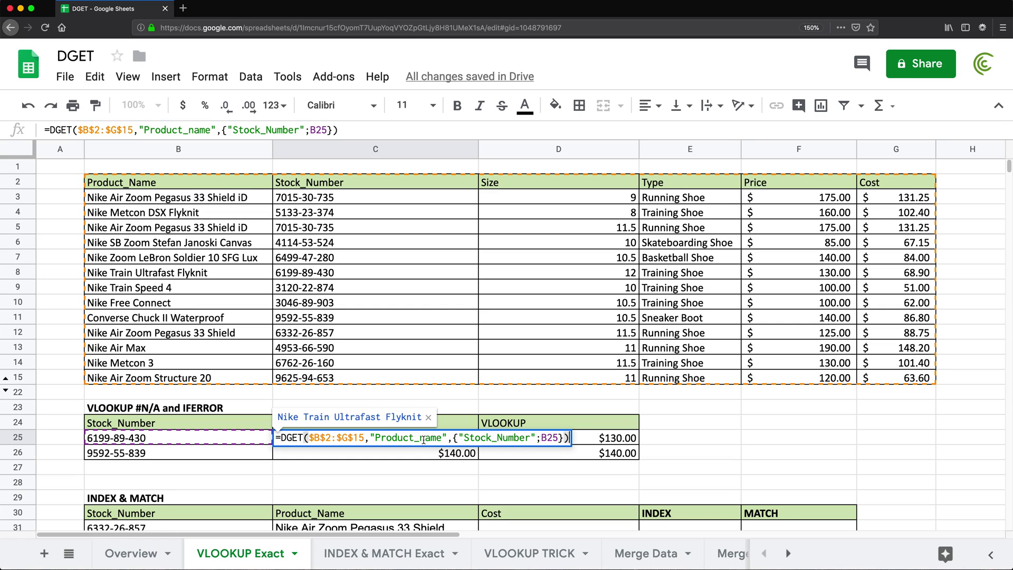
pyautogui.press('Return')
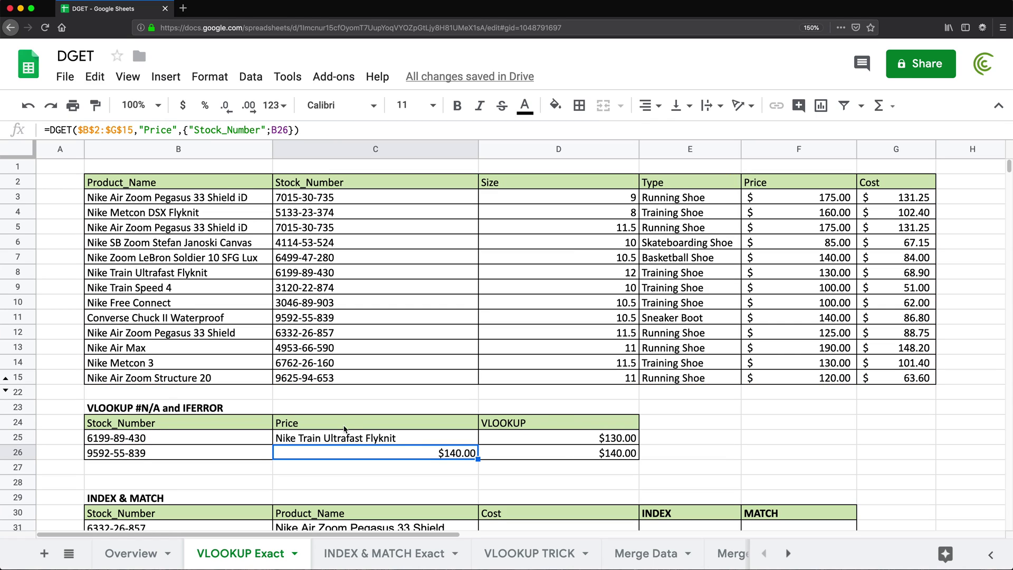
# Replace the DGET field argument in C25 with the absolute header reference $C$24 and copy the formula down to C26.
pyautogui.click(345, 428)
pyautogui.click(335, 441)
pyautogui.doubleClick(355, 440)
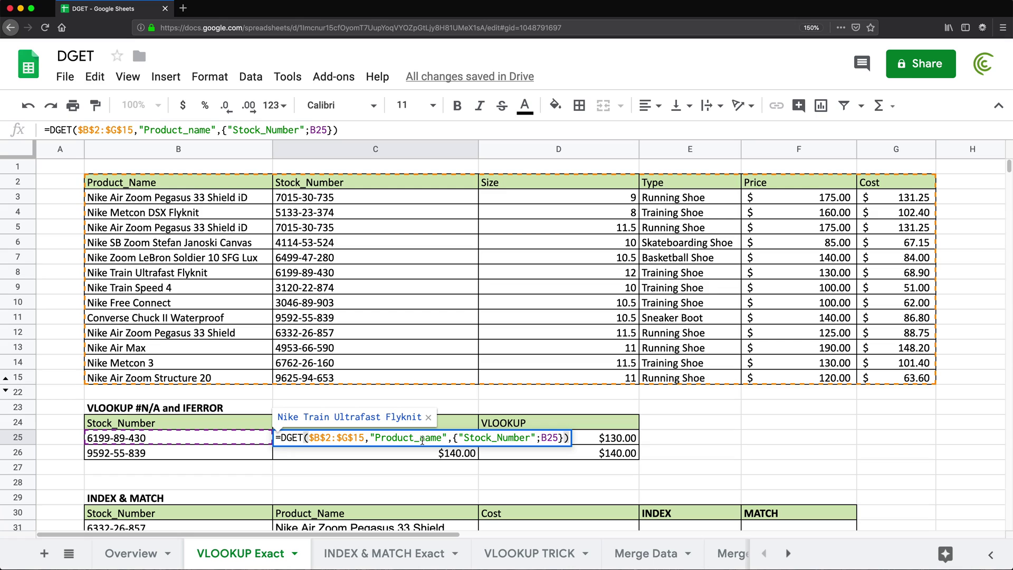
pyautogui.moveTo(449, 437); pyautogui.dragTo(371, 435)
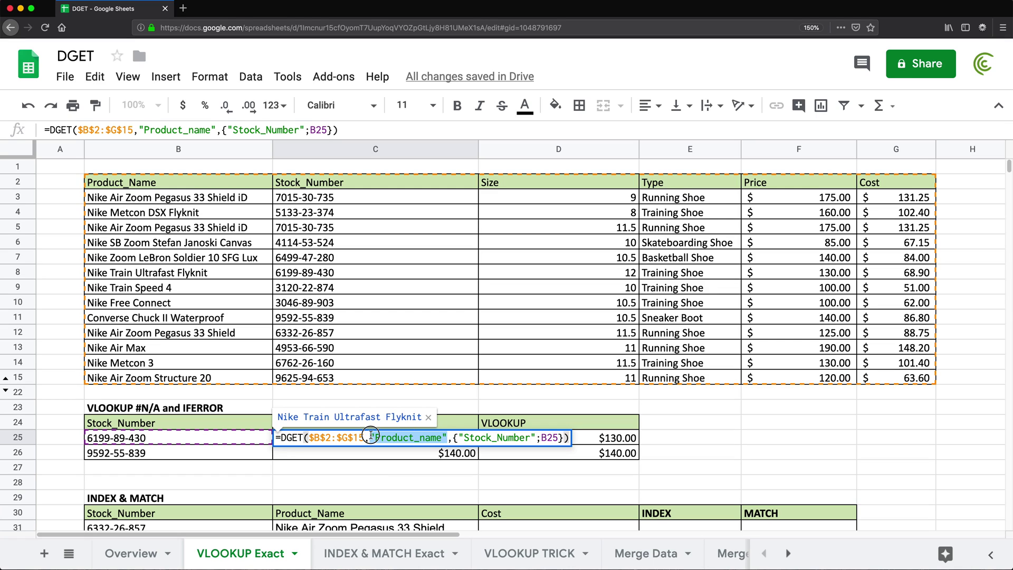
pyautogui.press('BackSpace')
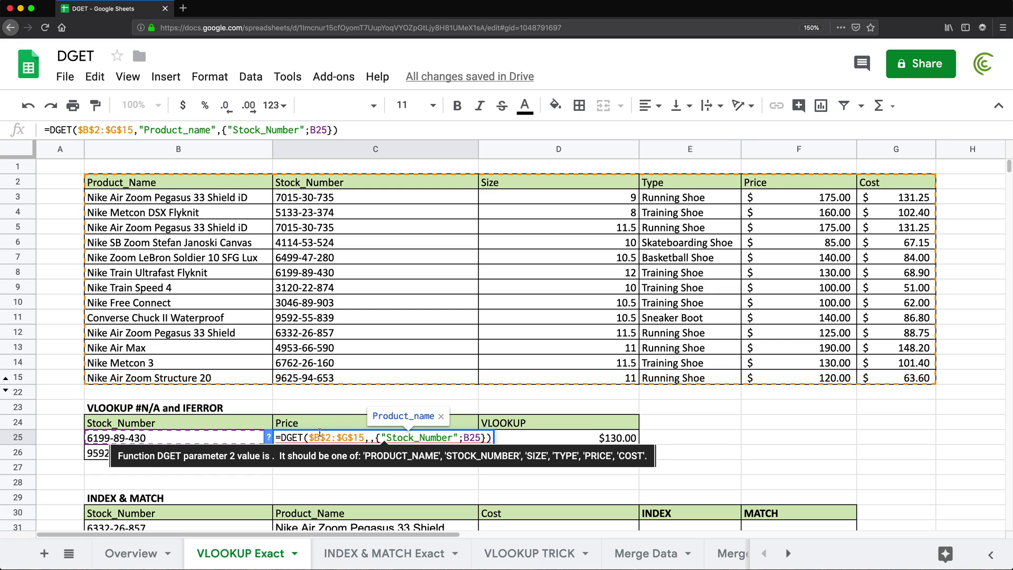
pyautogui.click(317, 424)
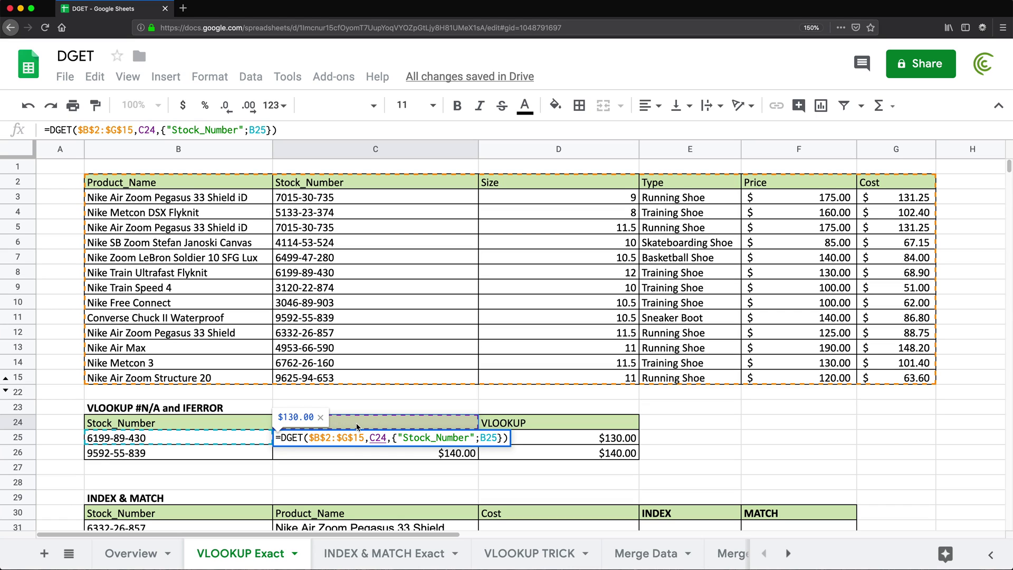
pyautogui.press('super+f')
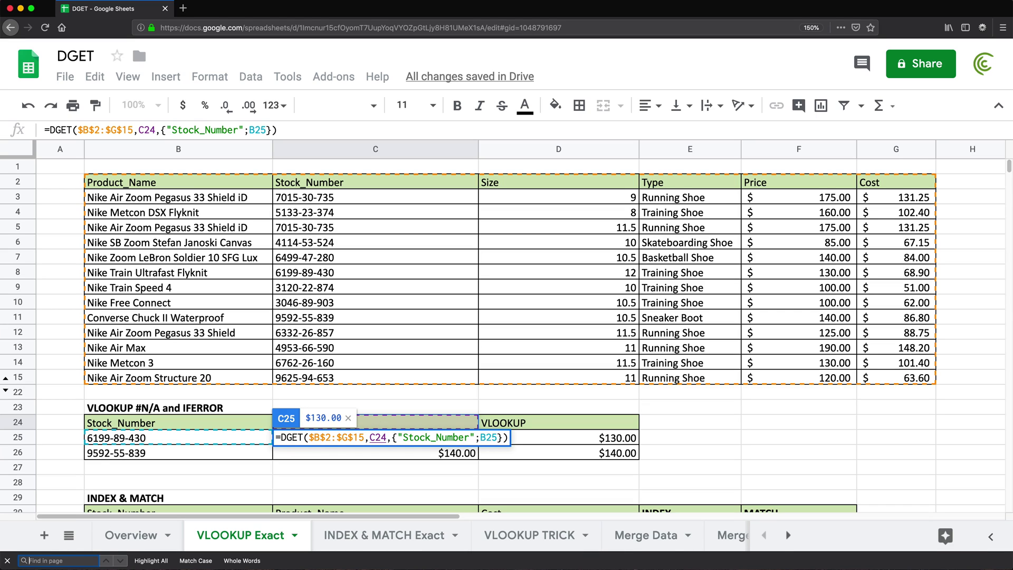
pyautogui.press('Return')
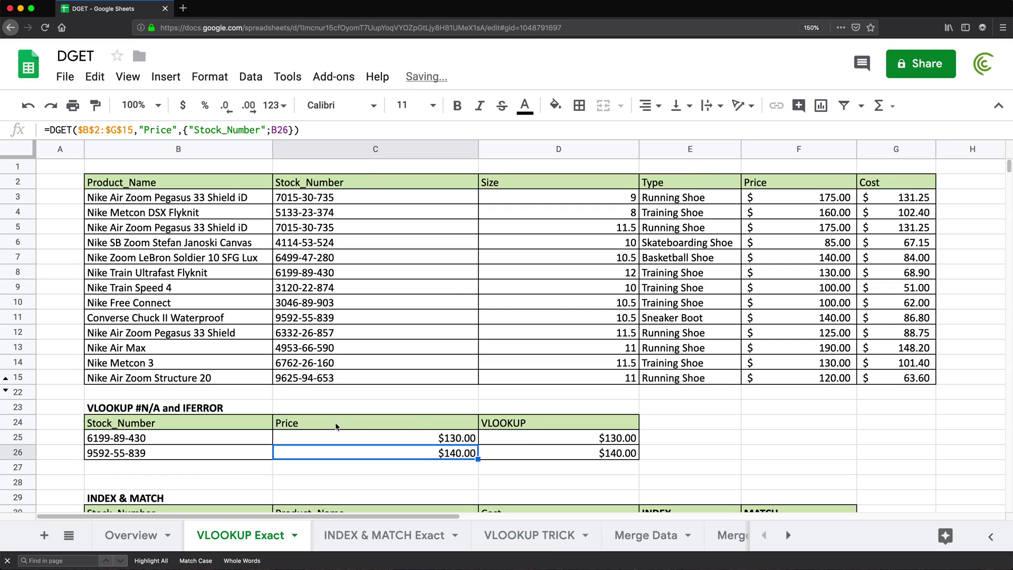
pyautogui.click(416, 438)
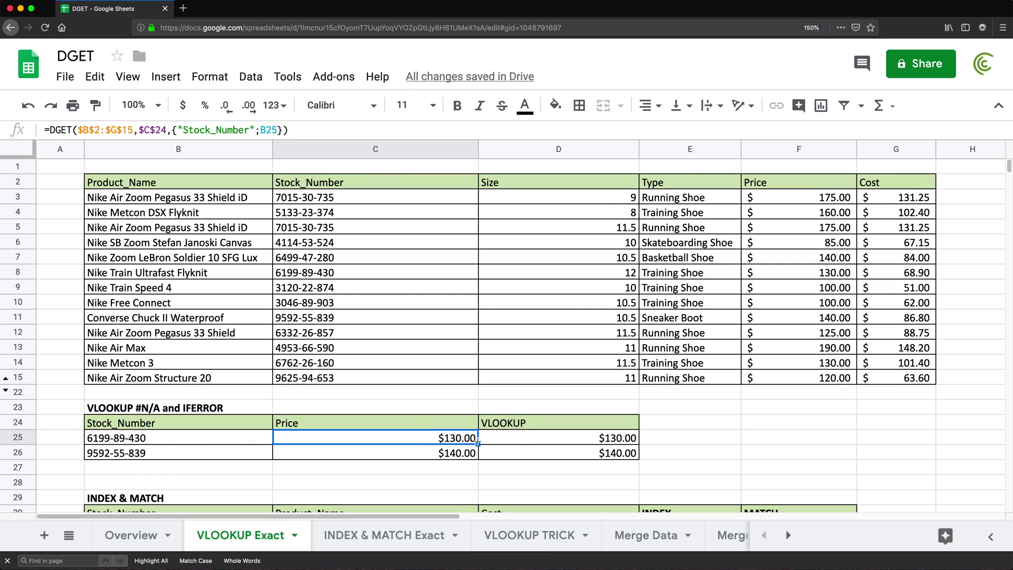
pyautogui.moveTo(477, 442); pyautogui.dragTo(477, 457)
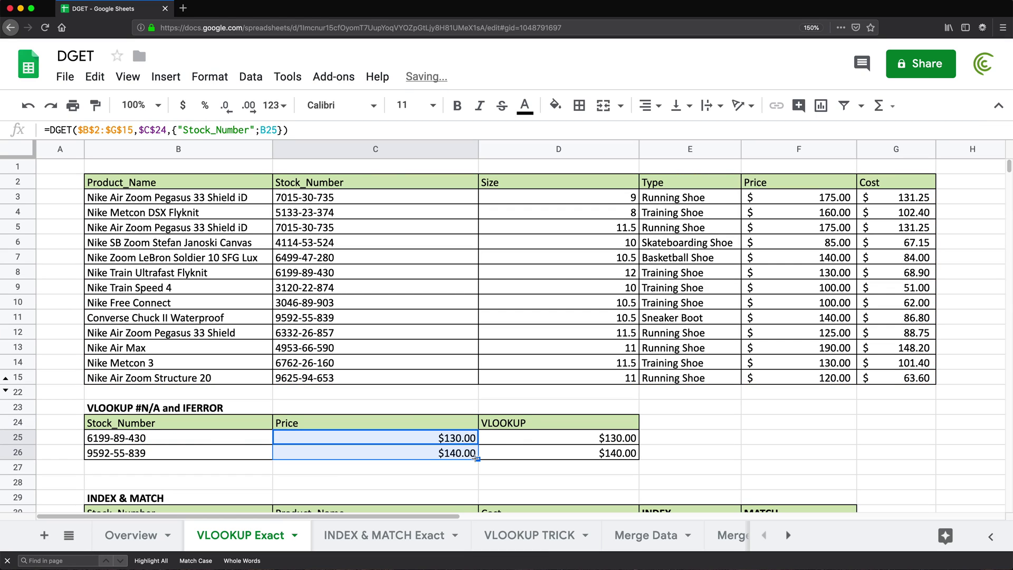
# Copy the Type header from E2 into C24 so the DGET formulas look up the product type.
pyautogui.click(294, 424)
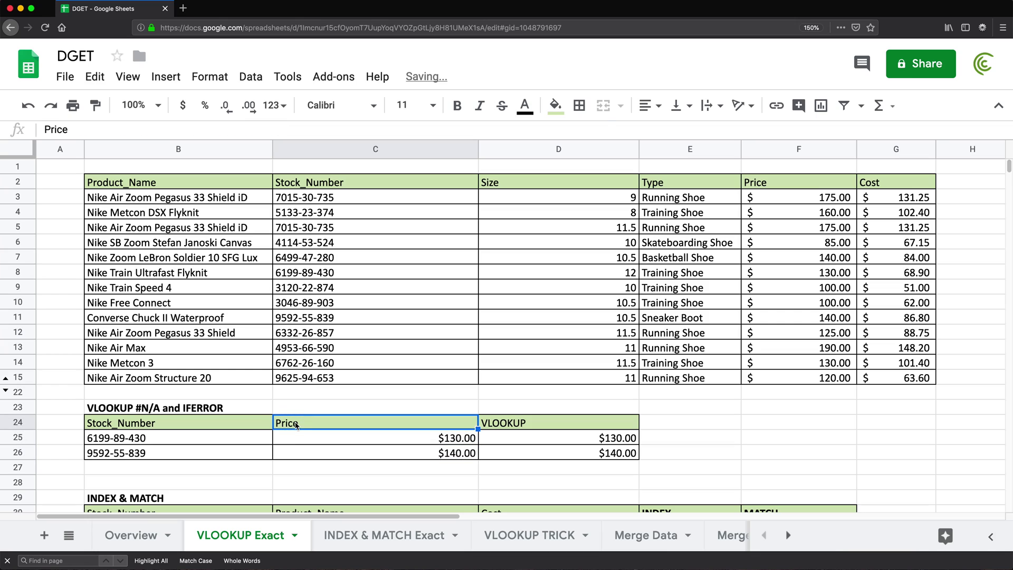
pyautogui.click(680, 184)
pyautogui.press('super+c')
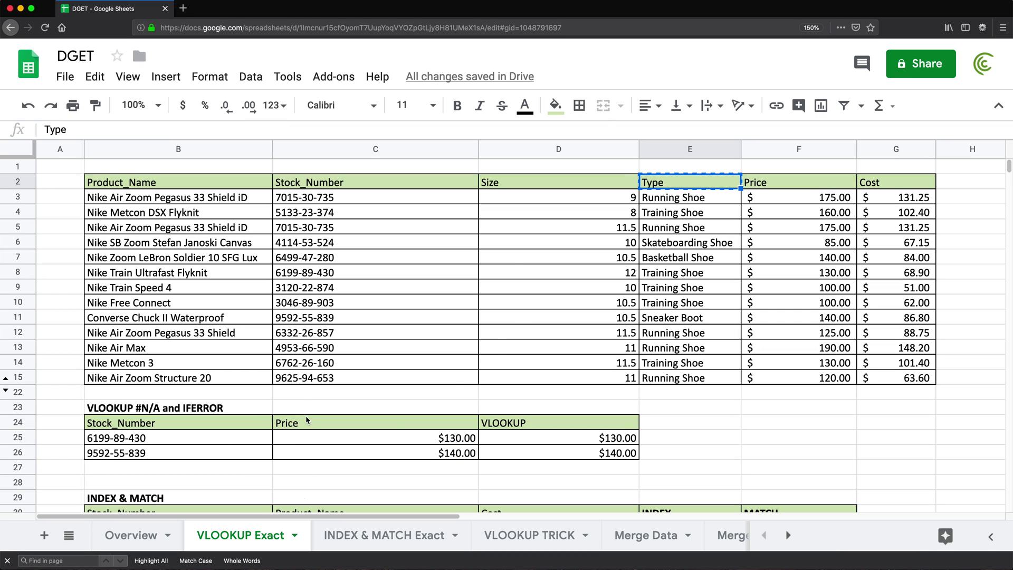
pyautogui.click(307, 422)
pyautogui.press('super+v')
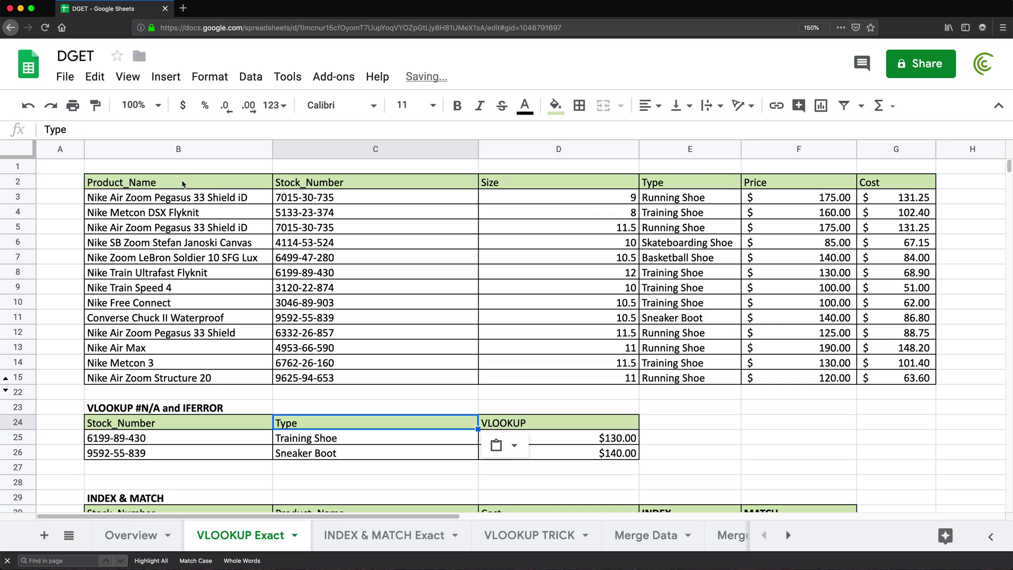
# Copy the Product_Name header from B2 into C24 and check the DGET formula in C25.
pyautogui.click(182, 183)
pyautogui.press('super+c')
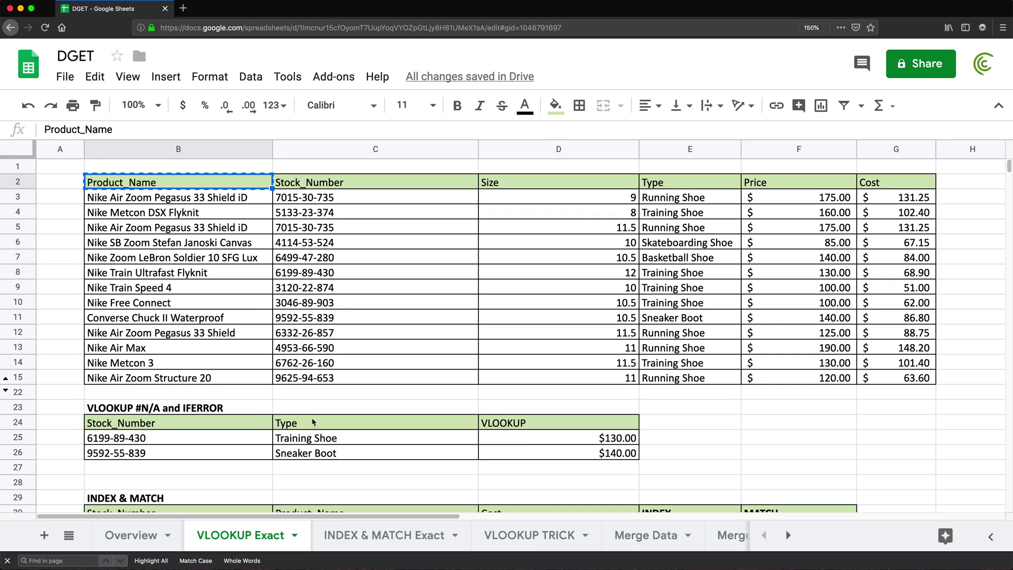
pyautogui.click(312, 422)
pyautogui.press('super+v')
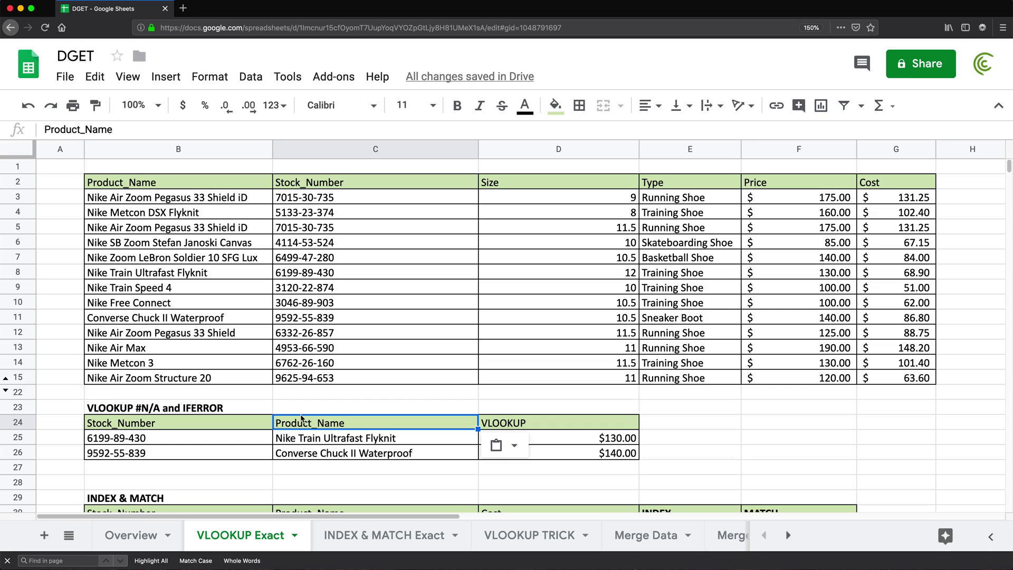
pyautogui.click(346, 439)
pyautogui.doubleClick(345, 438)
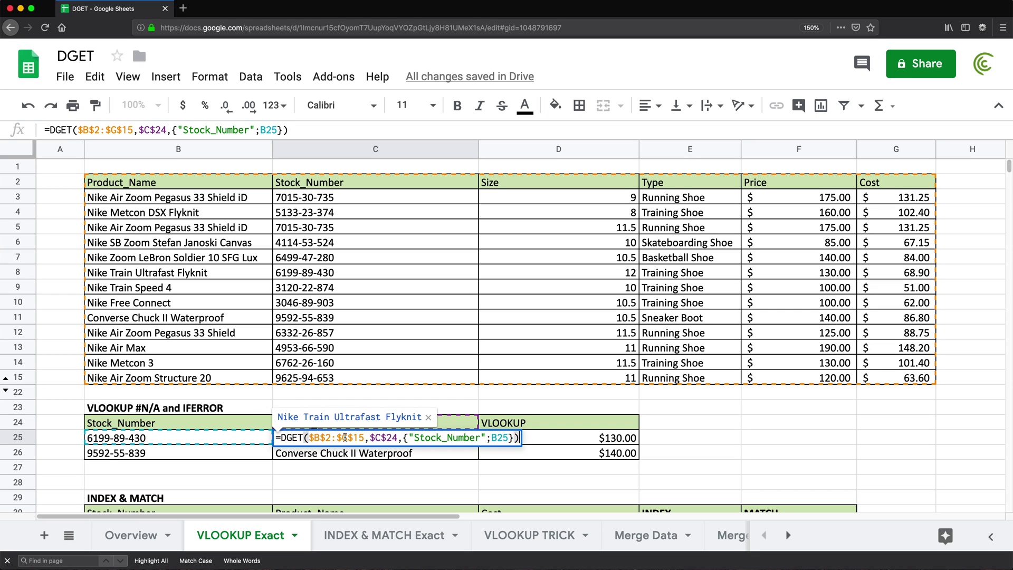
pyautogui.press('Return')
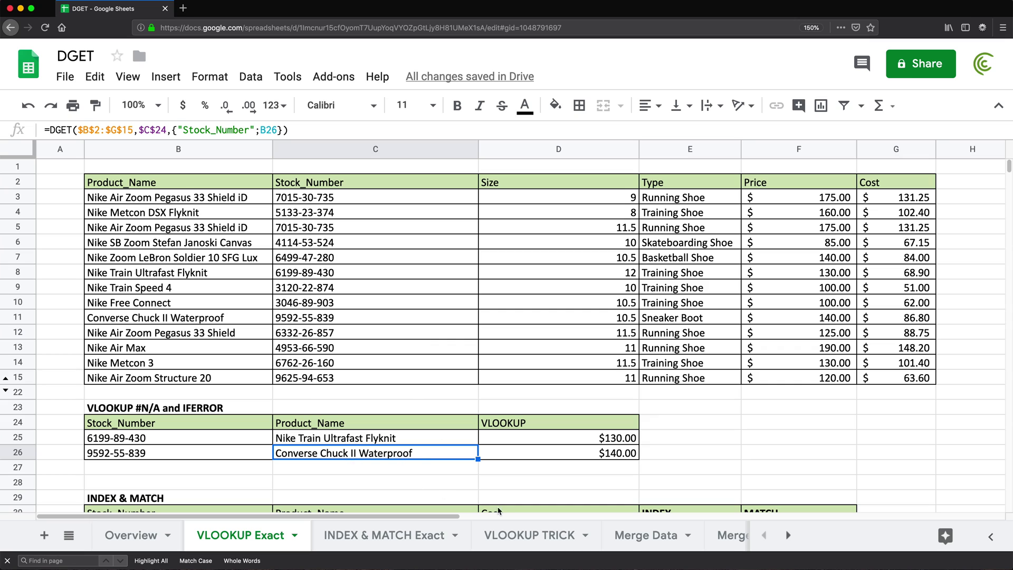
# Open the Merge Data sheet and examine the Price column, the empty column C and the Stock_Number columns of both tables.
pyautogui.click(639, 537)
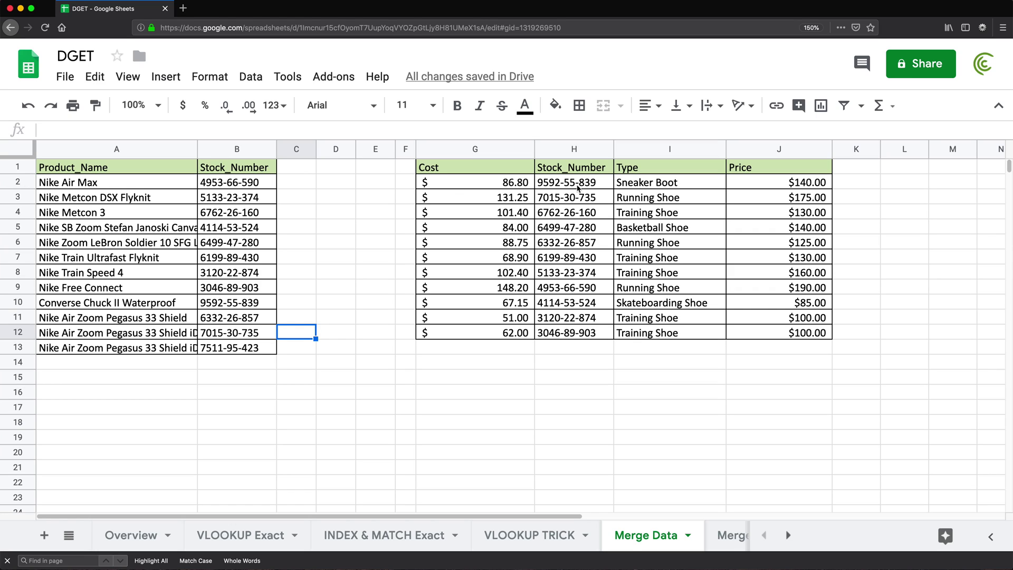
pyautogui.moveTo(761, 181); pyautogui.dragTo(765, 331)
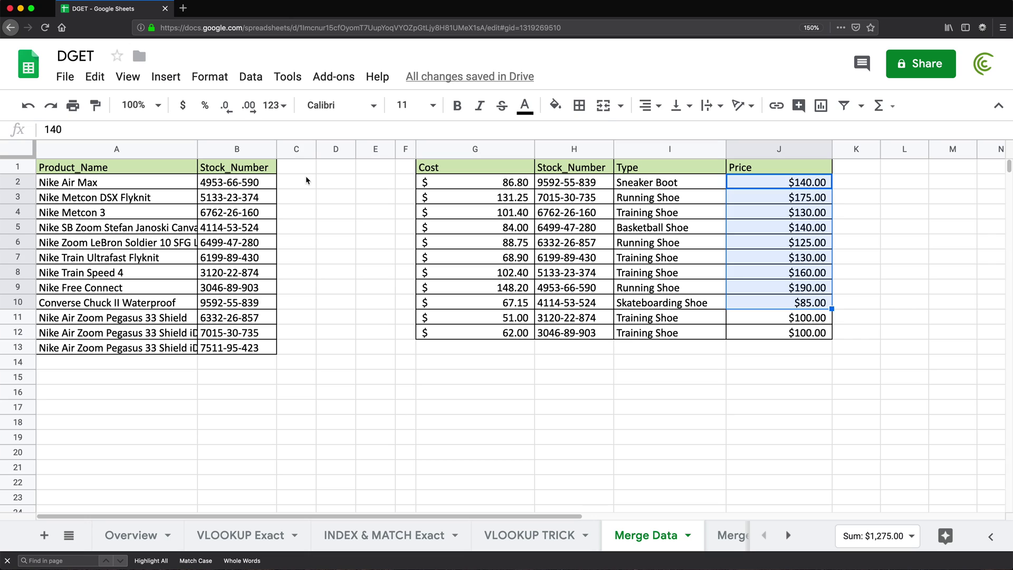
pyautogui.moveTo(308, 181); pyautogui.dragTo(289, 324)
pyautogui.moveTo(241, 185); pyautogui.dragTo(261, 348)
pyautogui.moveTo(576, 188); pyautogui.dragTo(579, 332)
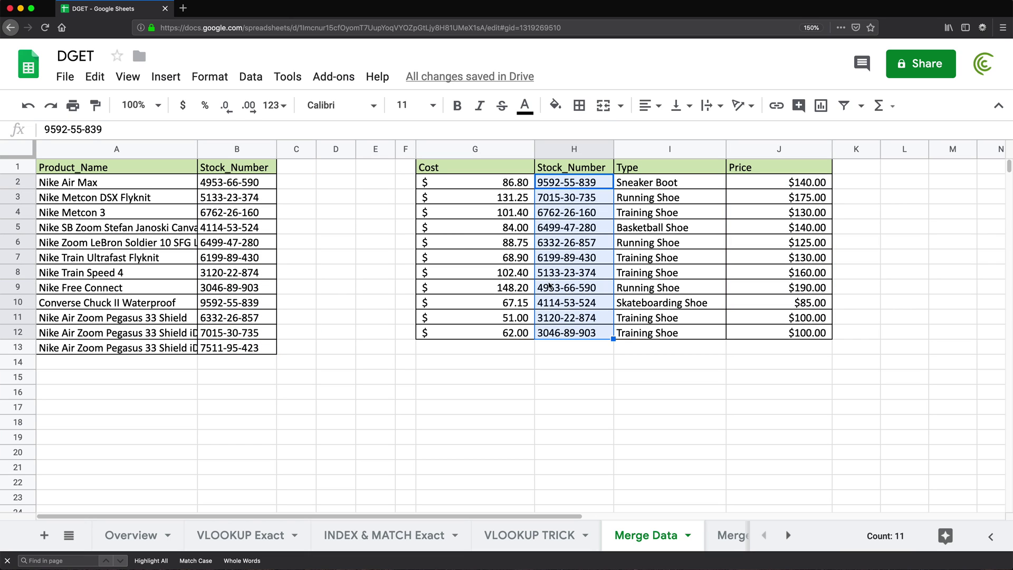
# Start a DGET formula in C2 with the second table, locked as $G$1:$J$12, as the database range.
pyautogui.click(311, 182)
pyautogui.press('super+equal')
pyautogui.write('=de')
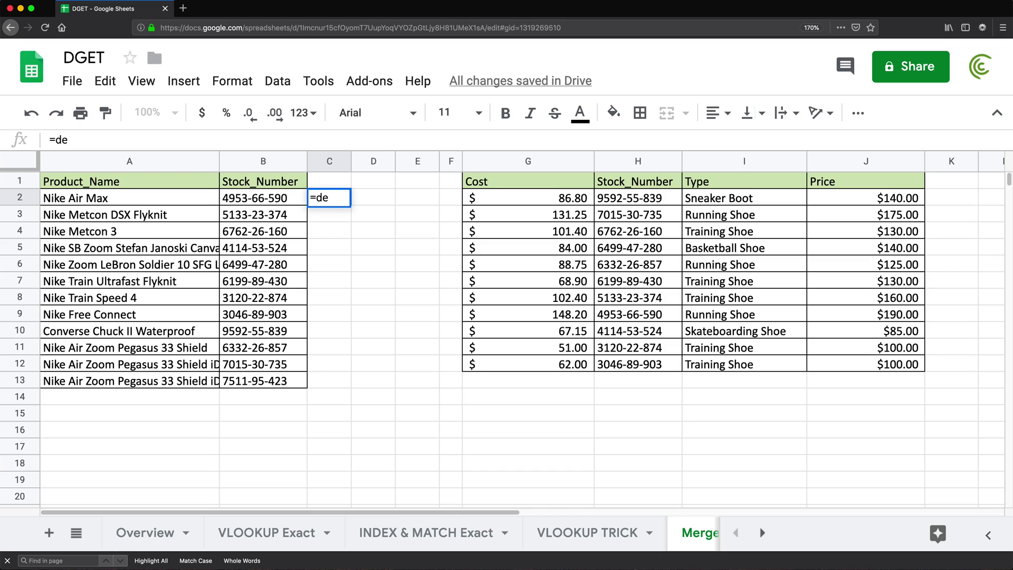
pyautogui.press('BackSpace')
pyautogui.write('get(')
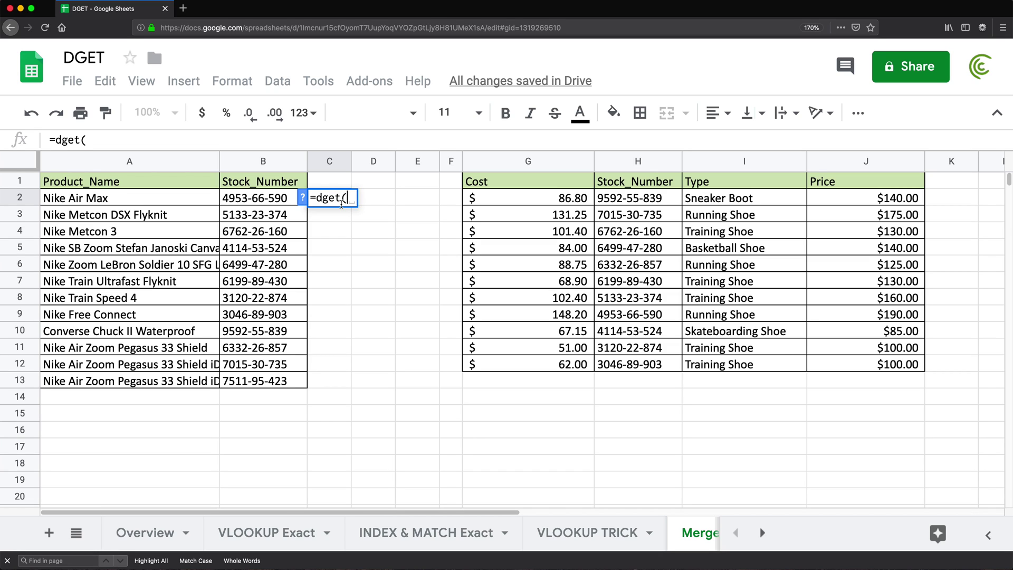
pyautogui.moveTo(517, 179); pyautogui.dragTo(845, 362)
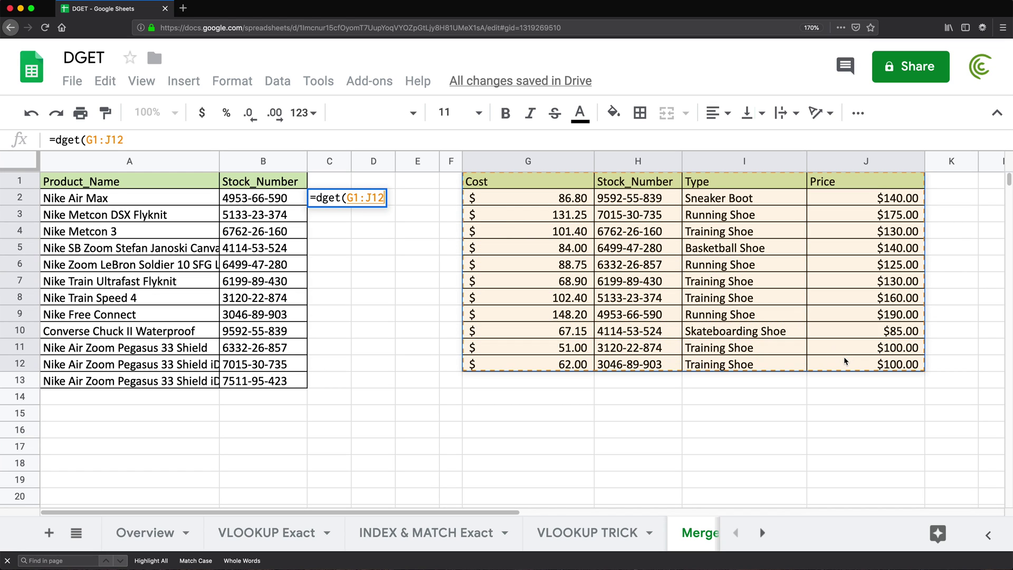
pyautogui.press('F4')
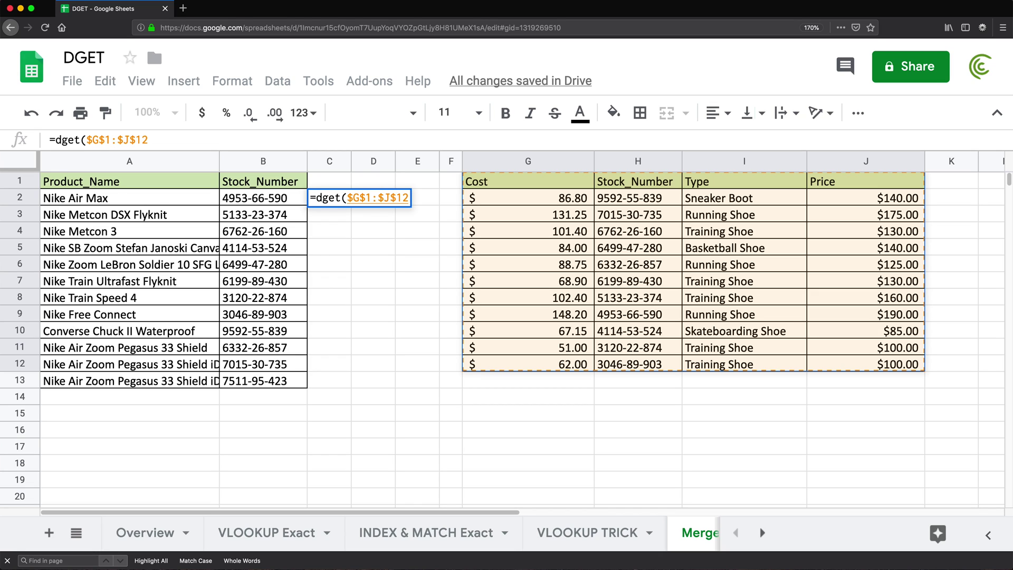
pyautogui.write(',')
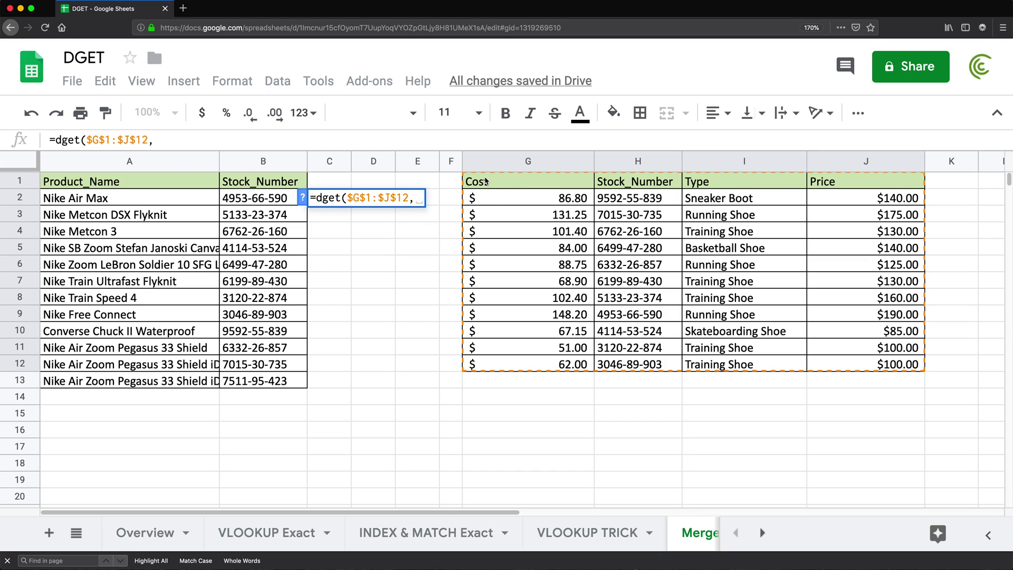
# Give the DGET formula the field "Cost" and an empty pair of curly braces for the criteria.
pyautogui.write('"Co')
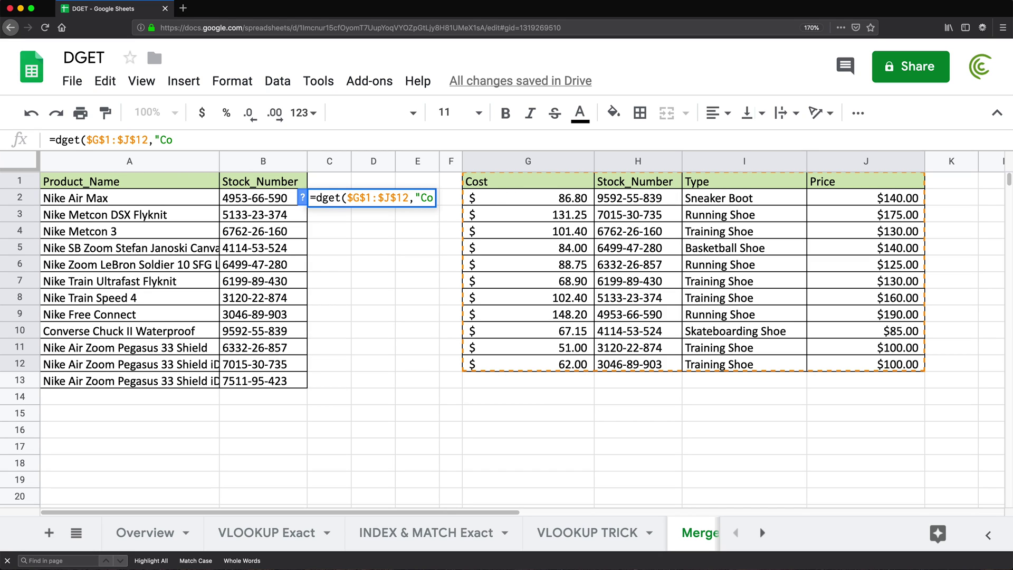
pyautogui.write('st",')
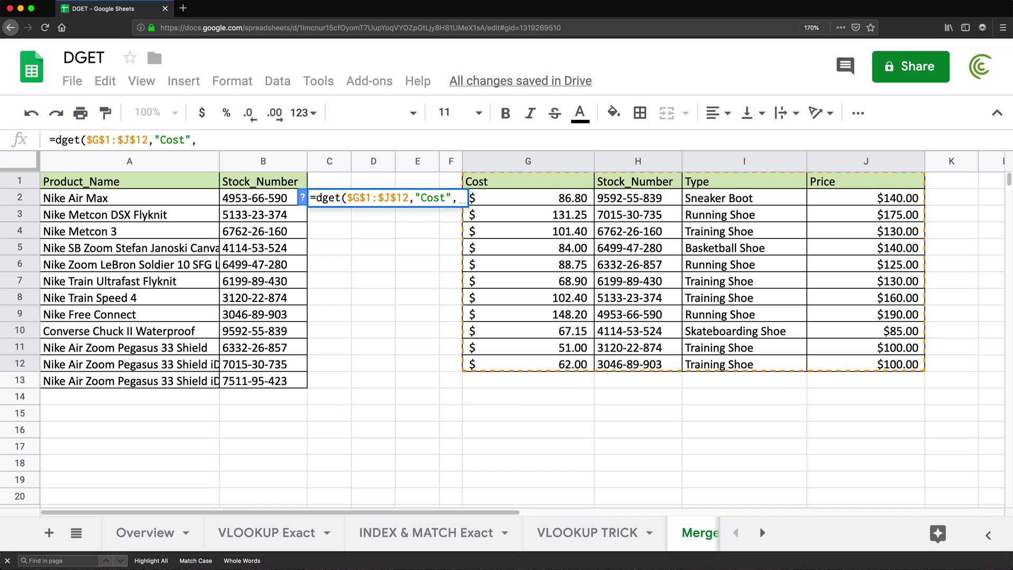
pyautogui.write('{}')
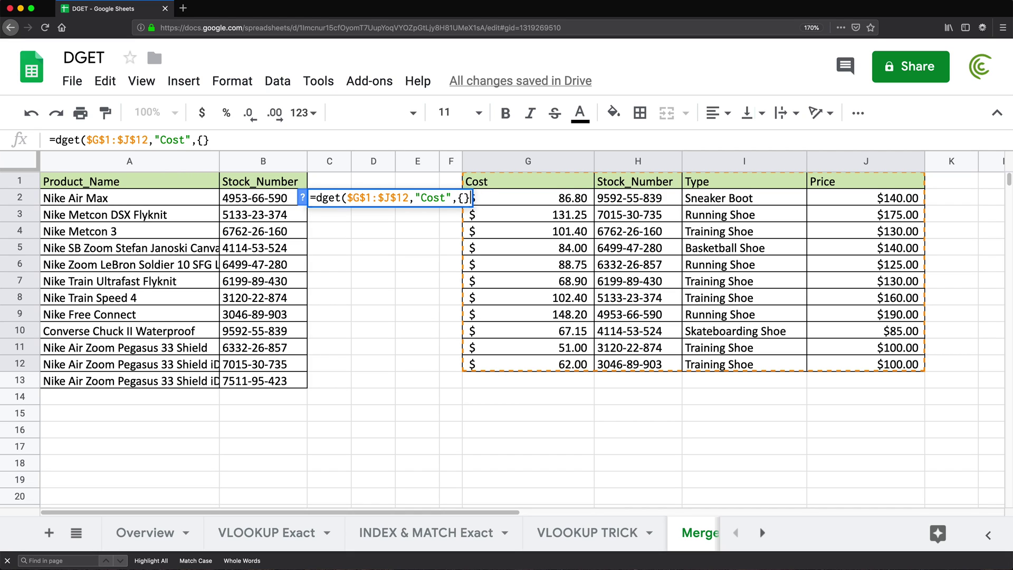
pyautogui.write(')')
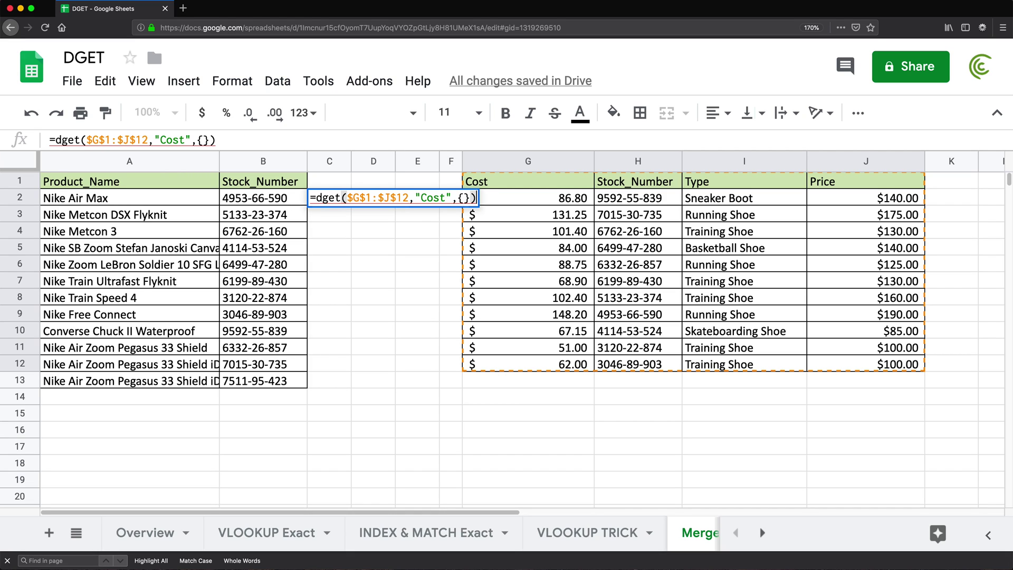
pyautogui.moveTo(340, 202)
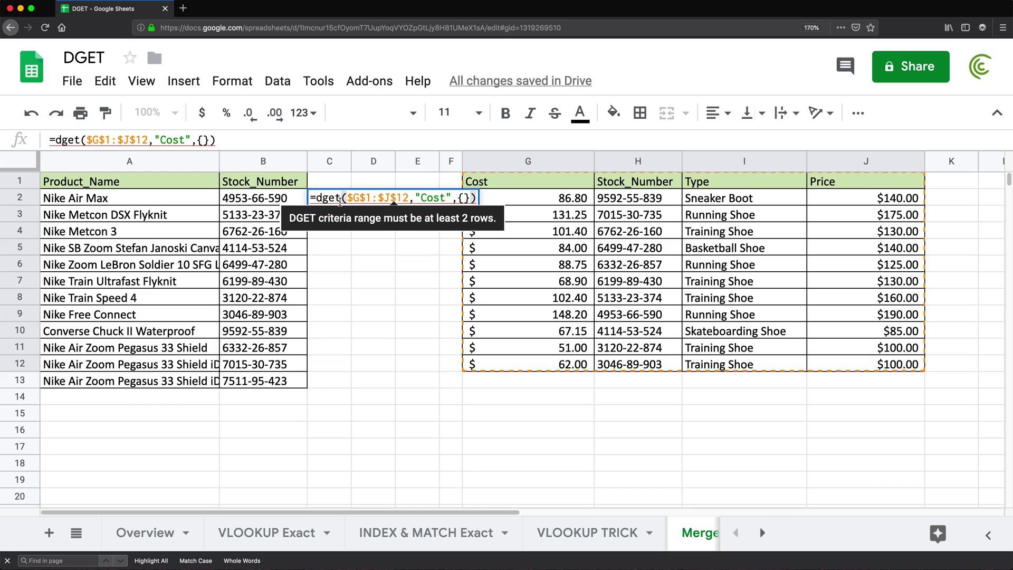
# Fill the criteria array with {"Stock_Number";B2} and enter the DGET formula in C2.
pyautogui.click(465, 197)
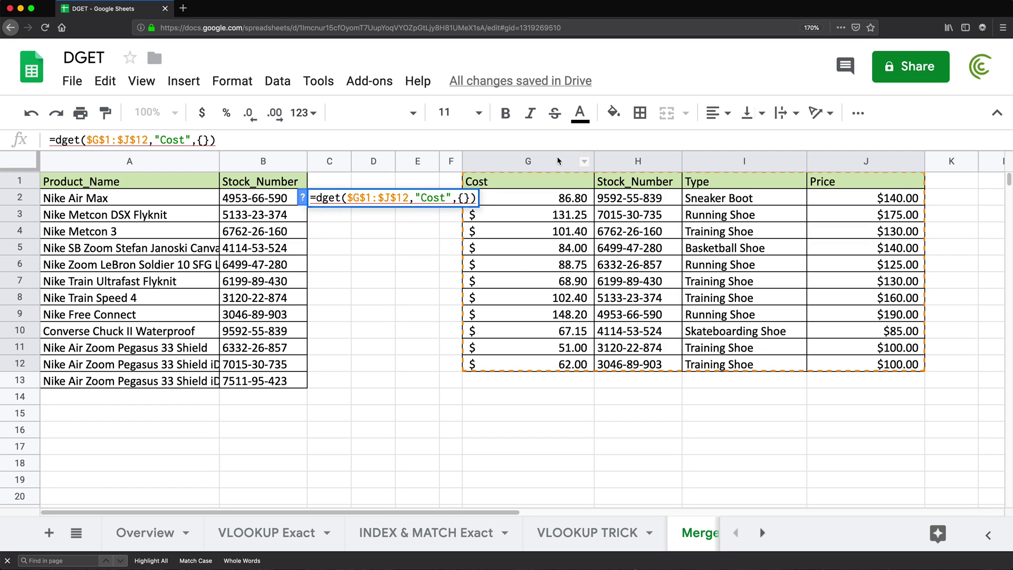
pyautogui.write('"Stock')
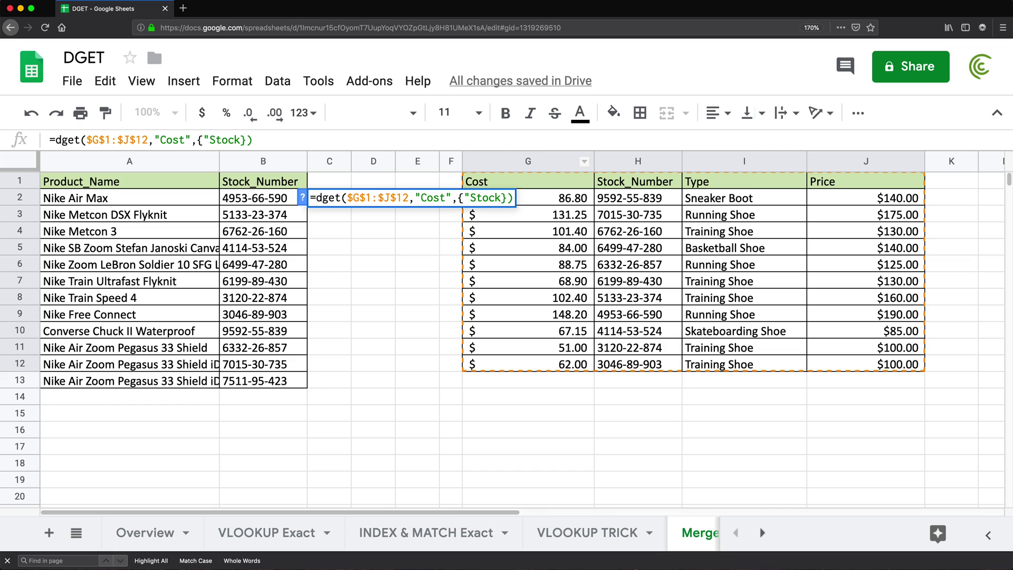
pyautogui.write('_Number')
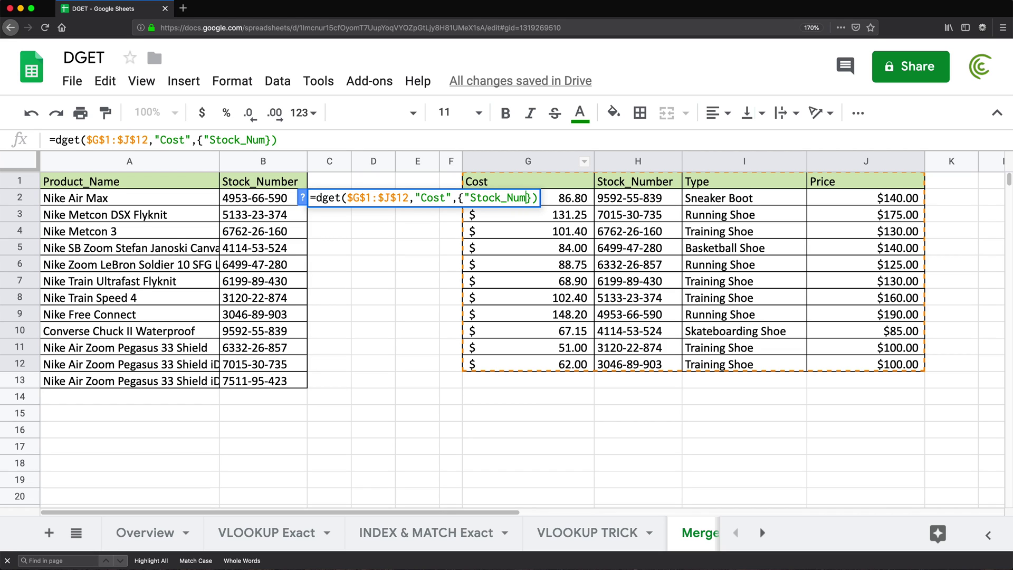
pyautogui.write('"')
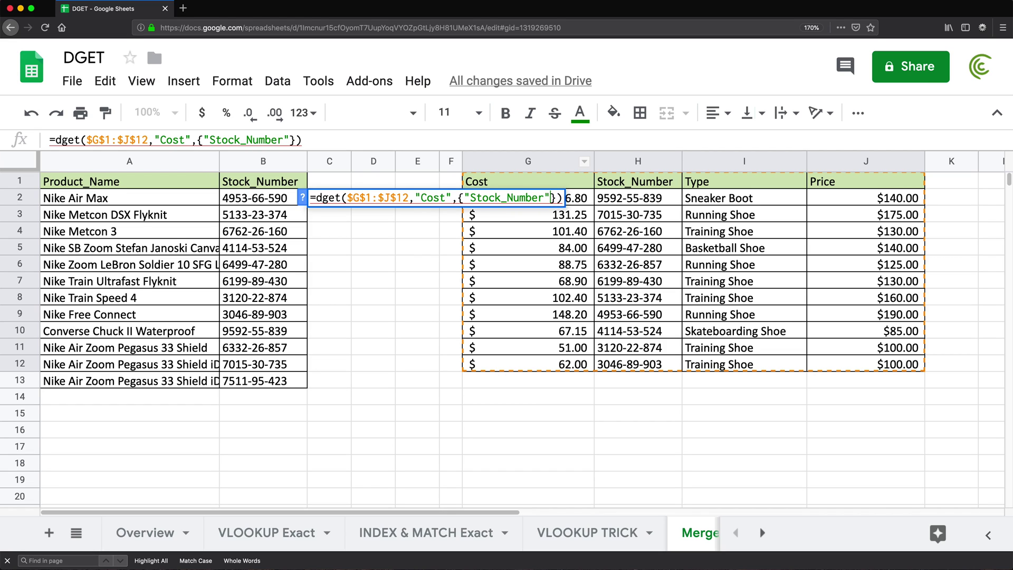
pyautogui.write(';')
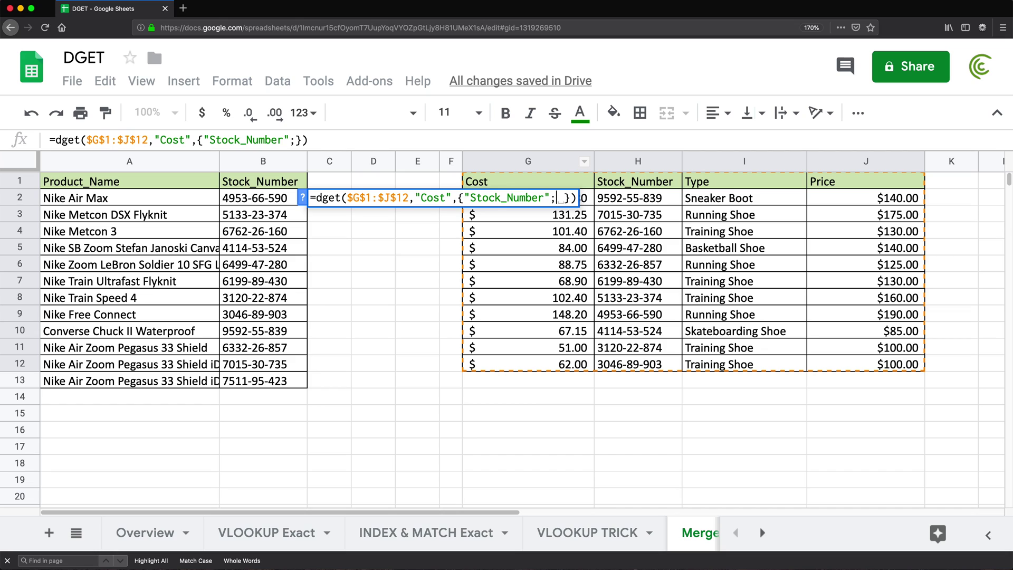
pyautogui.click(263, 202)
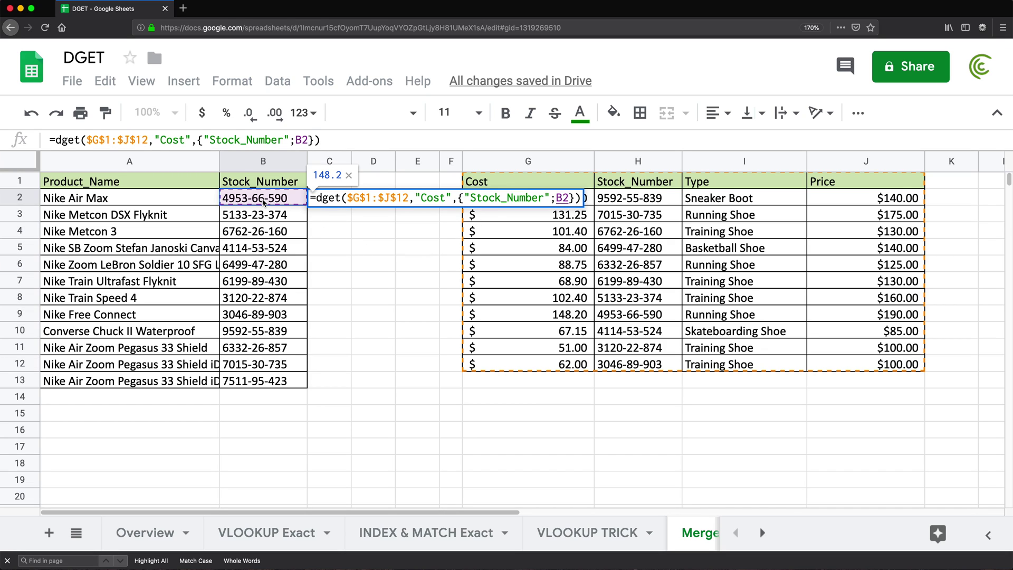
pyautogui.press('Return')
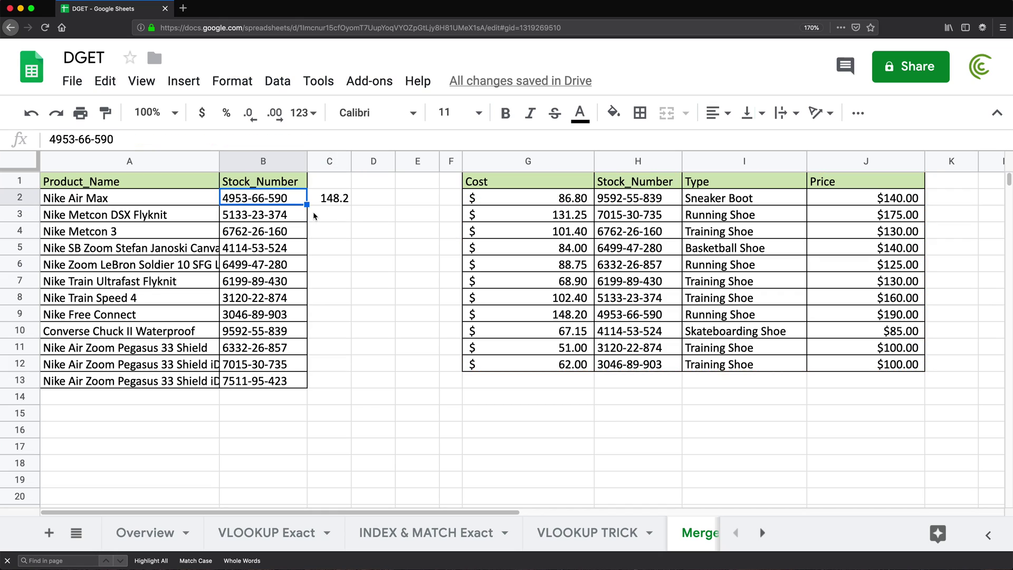
# Check the C2 result against the matching stock number's cost, and copy the formula down to C13.
pyautogui.click(655, 315)
pyautogui.click(583, 313)
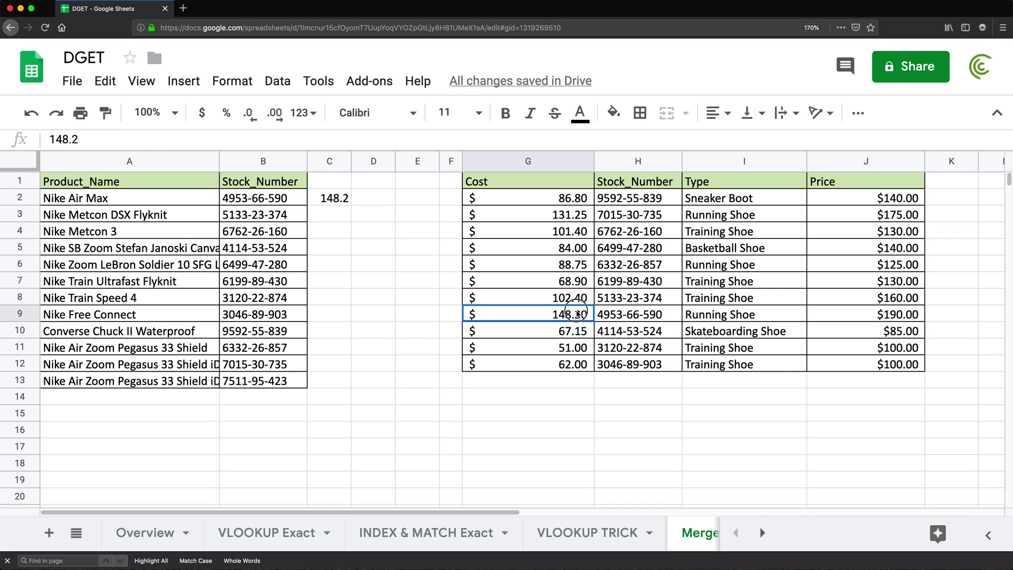
pyautogui.click(348, 206)
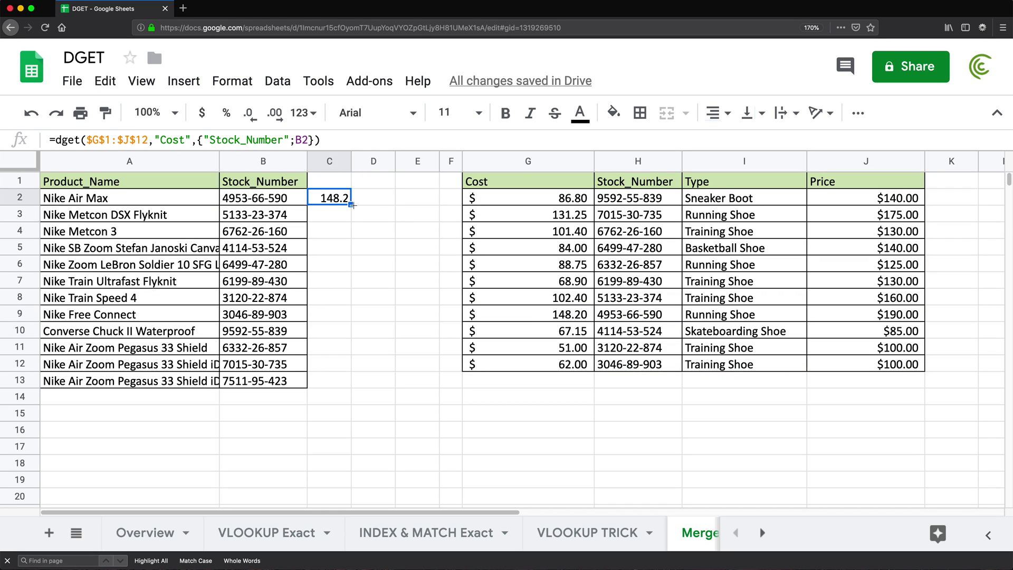
pyautogui.moveTo(351, 205); pyautogui.dragTo(338, 384)
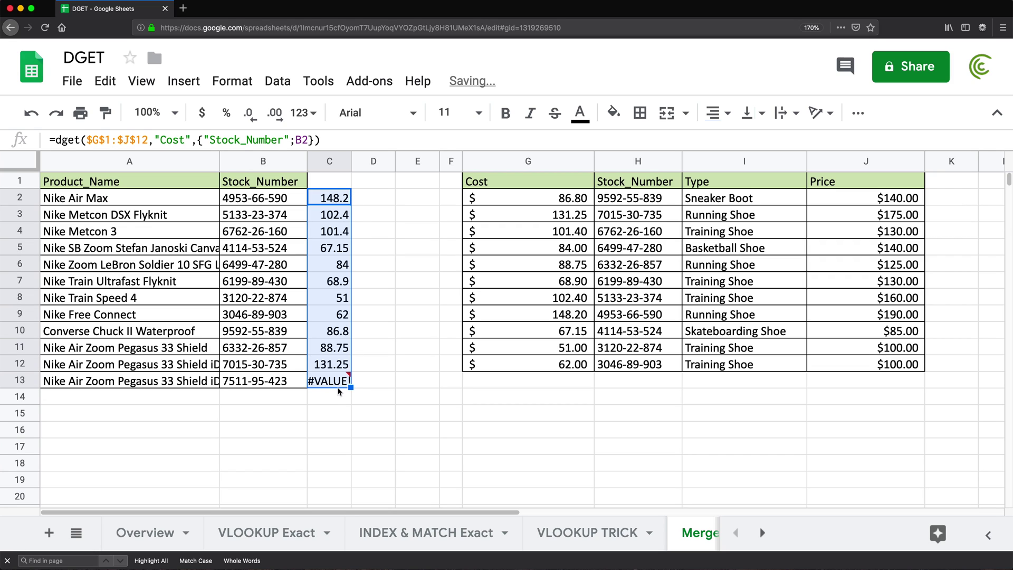
# Review the C2 formula and insert three empty columns before column E to widen the gap between the tables.
pyautogui.doubleClick(338, 199)
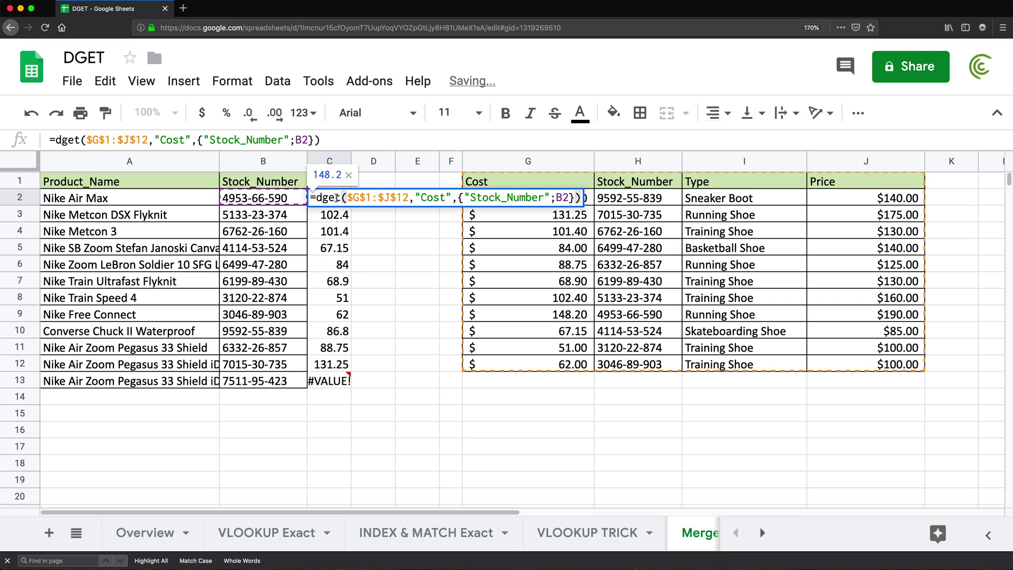
pyautogui.press('Return')
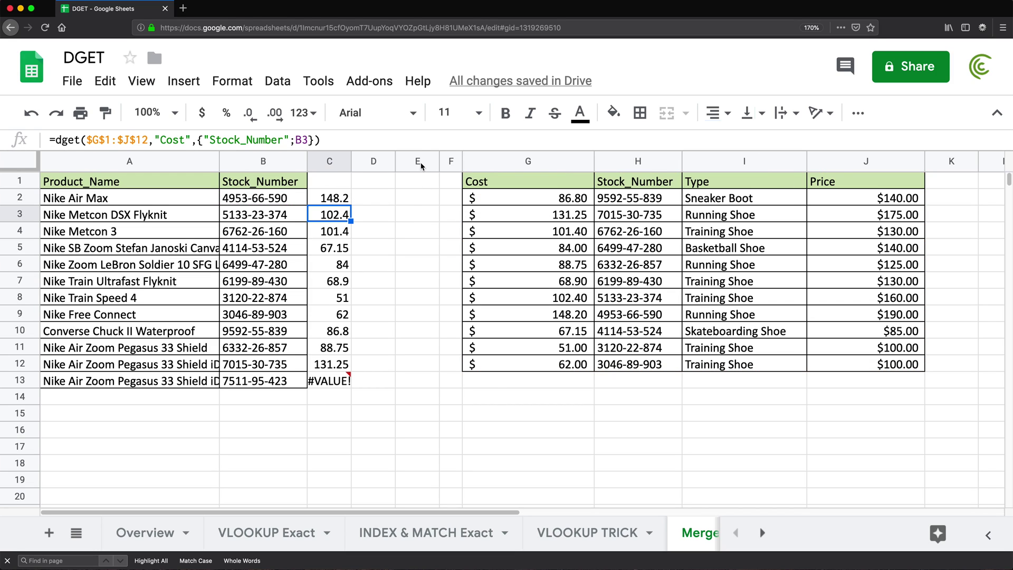
pyautogui.moveTo(421, 167); pyautogui.dragTo(509, 161)
pyautogui.rightClick(509, 161)
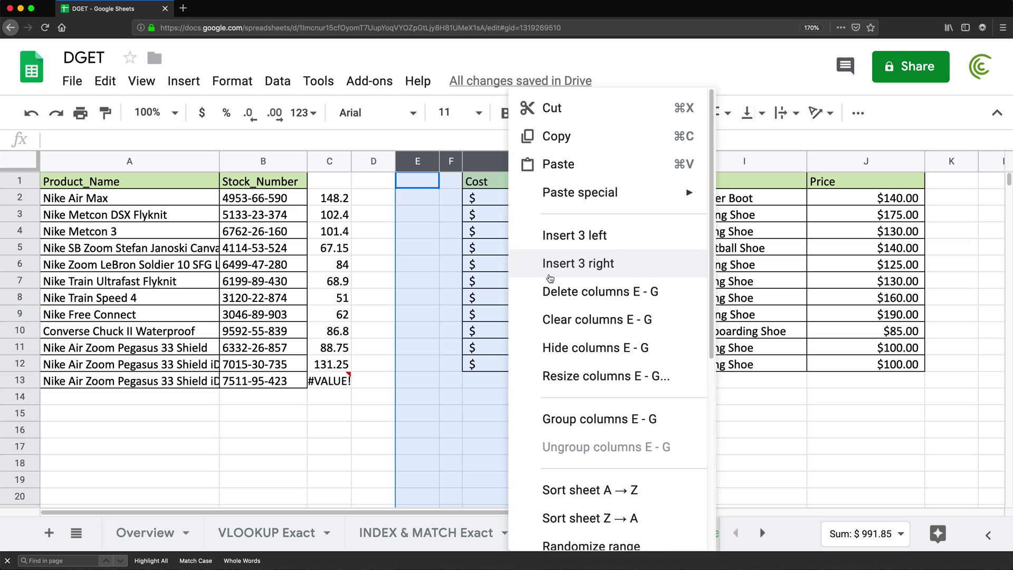
pyautogui.click(571, 235)
pyautogui.click(433, 217)
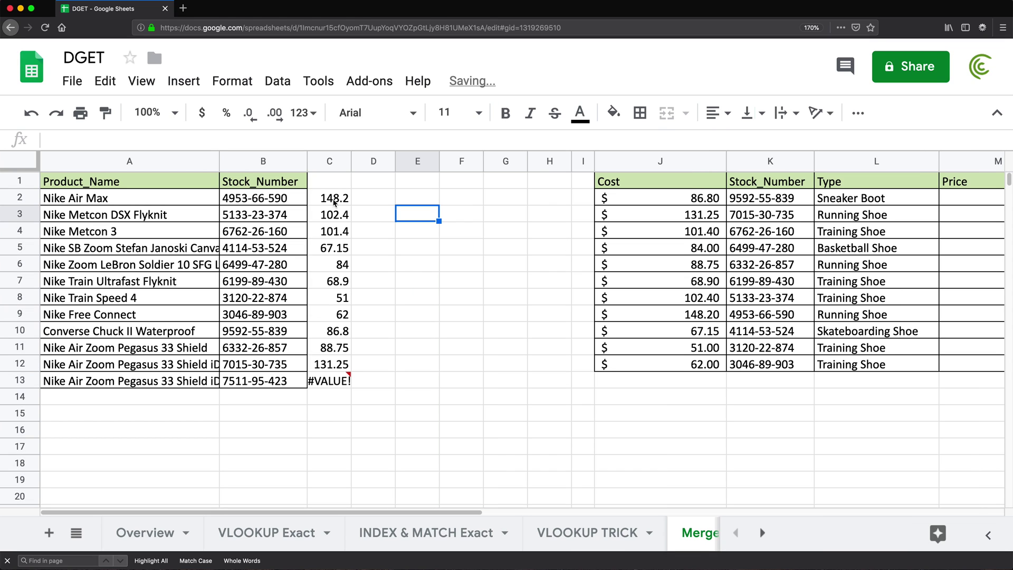
# Check the database range in the C2 formula and enter the header Cost in C1.
pyautogui.click(326, 200)
pyautogui.doubleClick(326, 199)
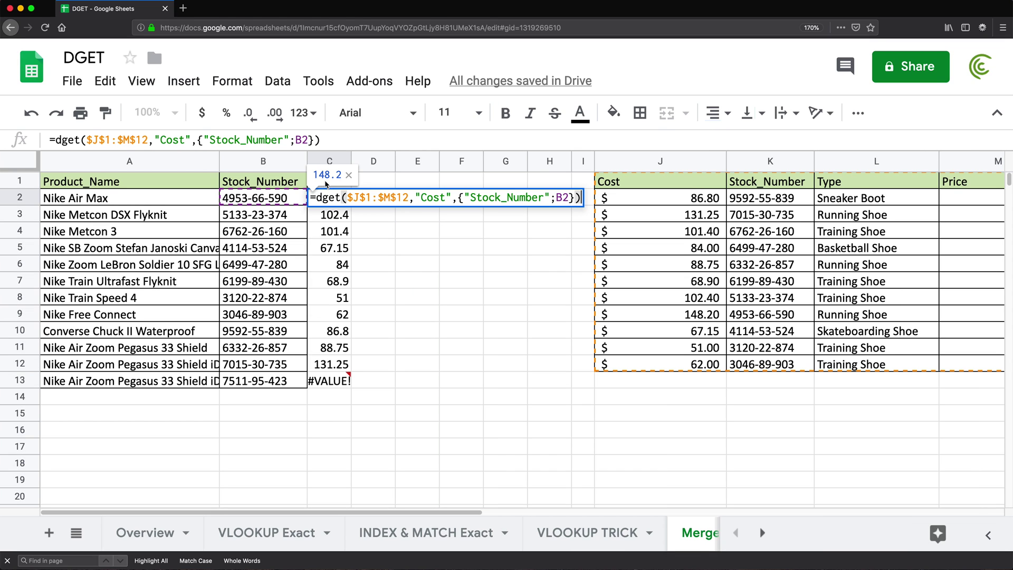
pyautogui.press('Escape')
pyautogui.click(327, 184)
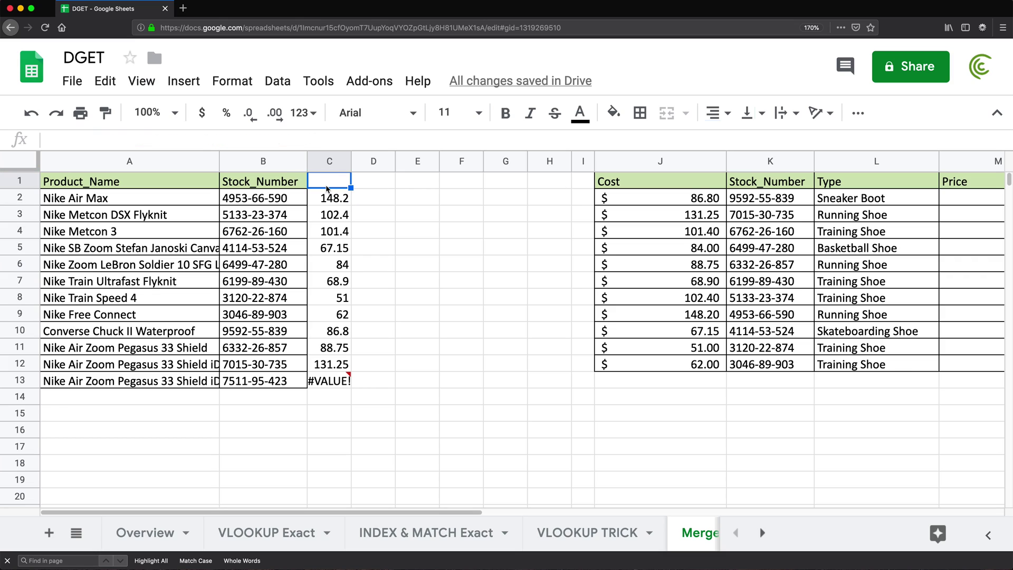
pyautogui.write('Cost')
pyautogui.press('Return')
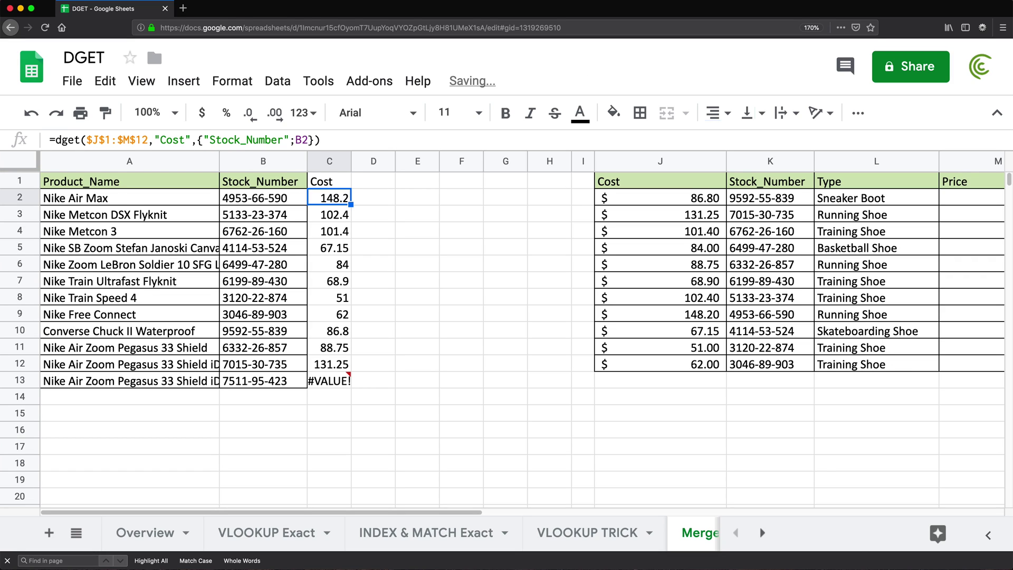
# Replace the "Cost" field argument in the C2 formula with the row-locked header reference C$1.
pyautogui.doubleClick(320, 201)
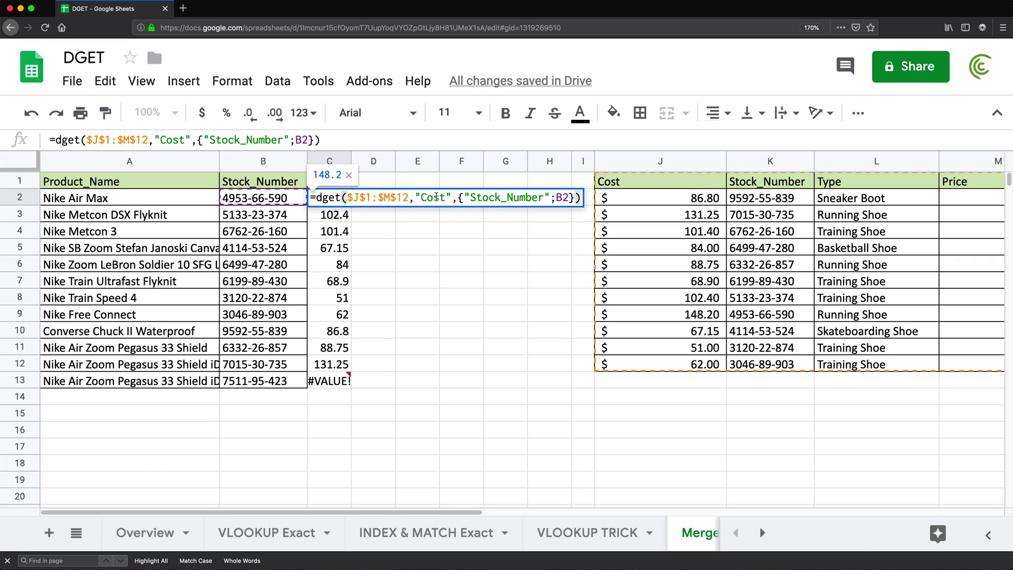
pyautogui.moveTo(448, 198); pyautogui.dragTo(415, 195)
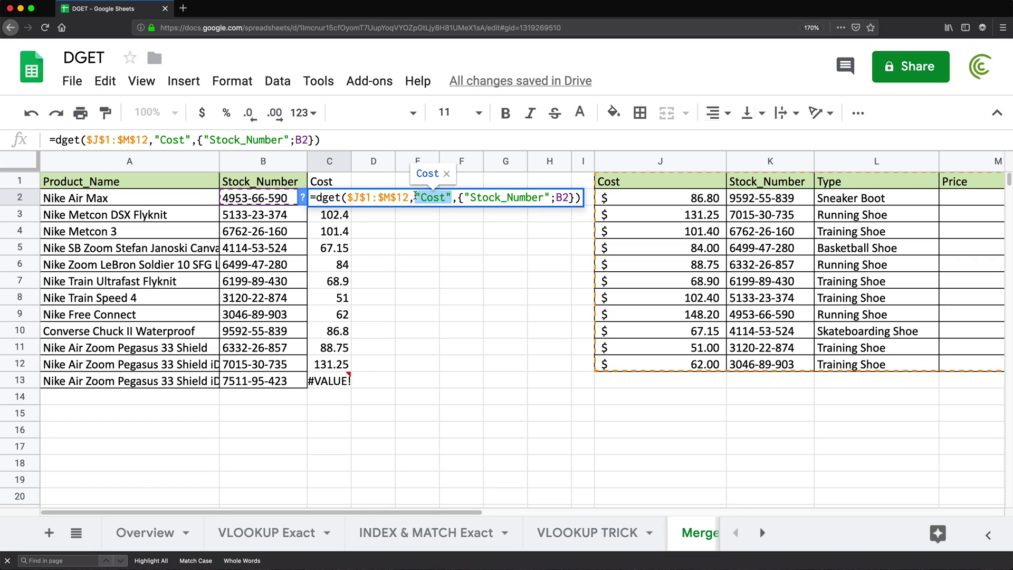
pyautogui.press('BackSpace')
pyautogui.click(328, 180)
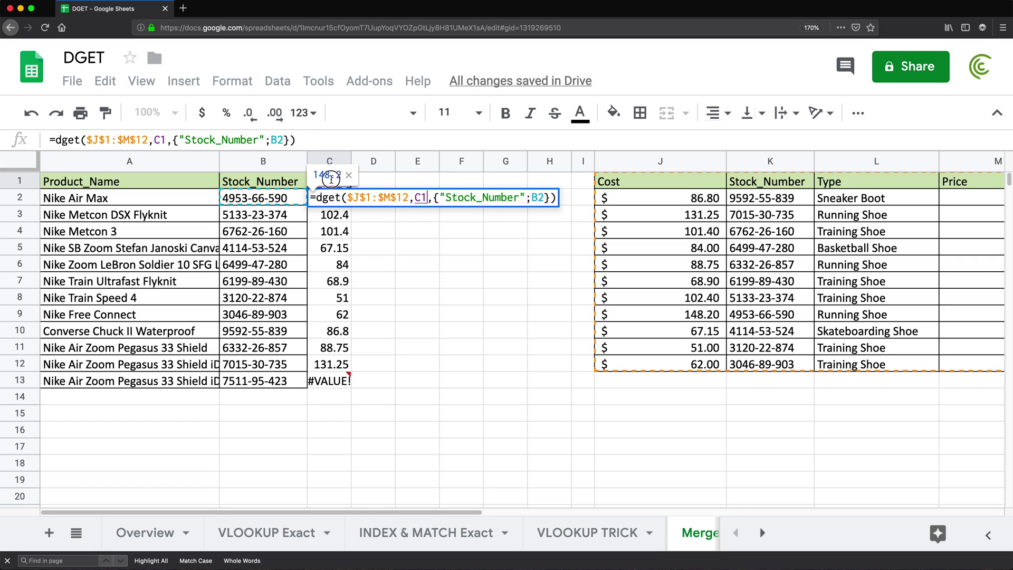
pyautogui.click(432, 197)
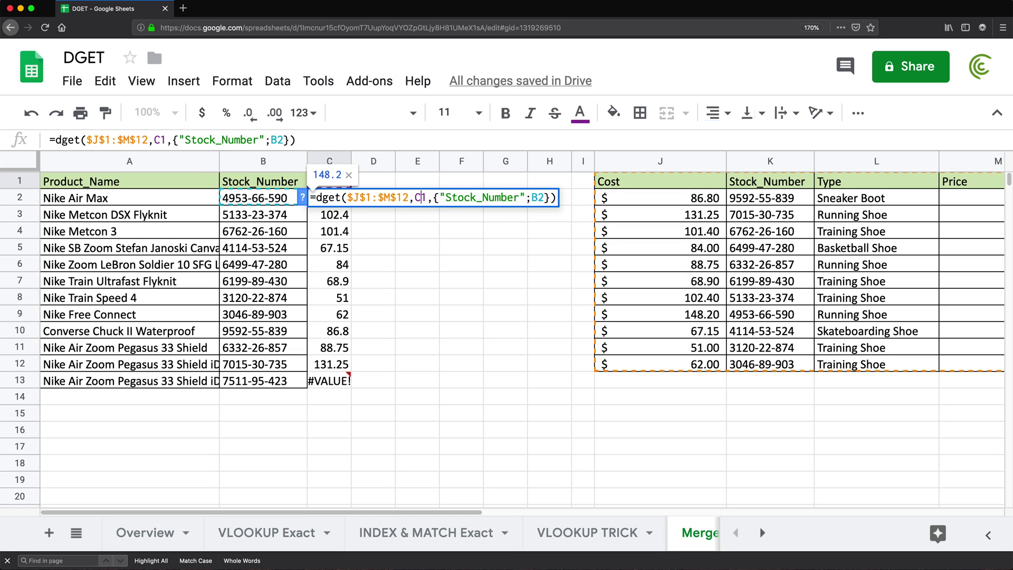
pyautogui.write('$')
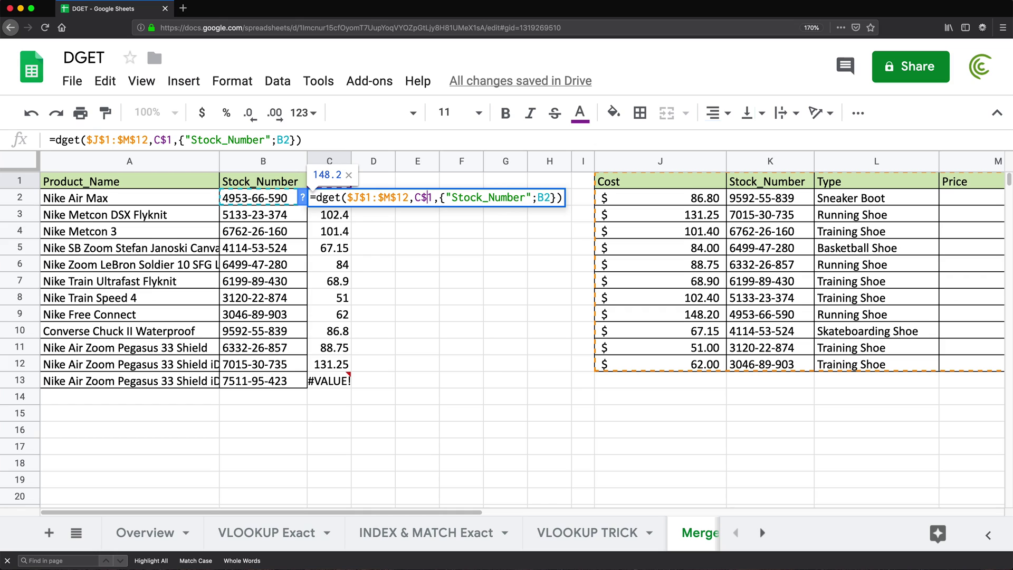
pyautogui.press('Return')
# Copy the updated DGET formula from C2 down to C13 and across to D2.
pyautogui.click(344, 203)
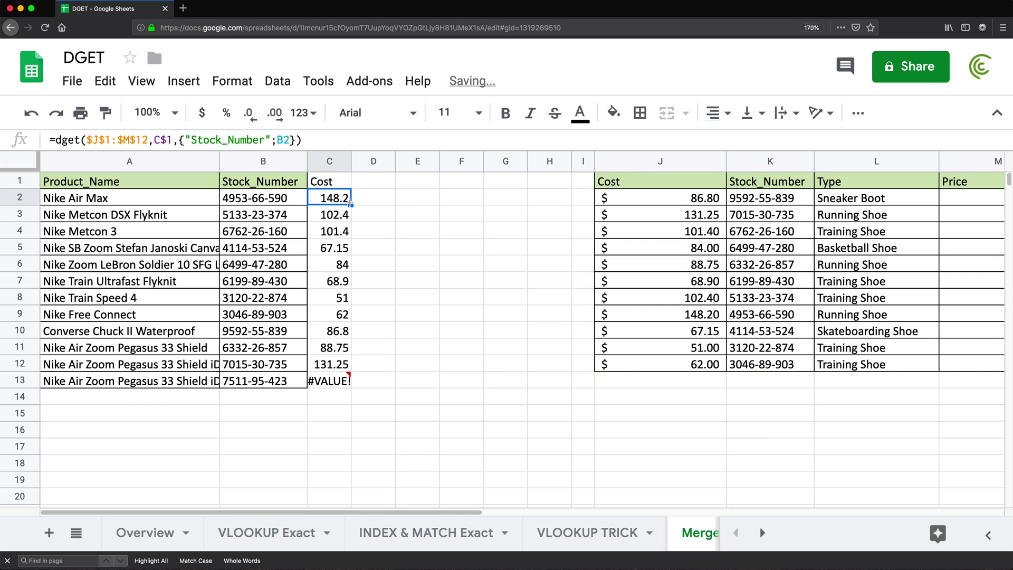
pyautogui.moveTo(350, 205); pyautogui.dragTo(340, 380)
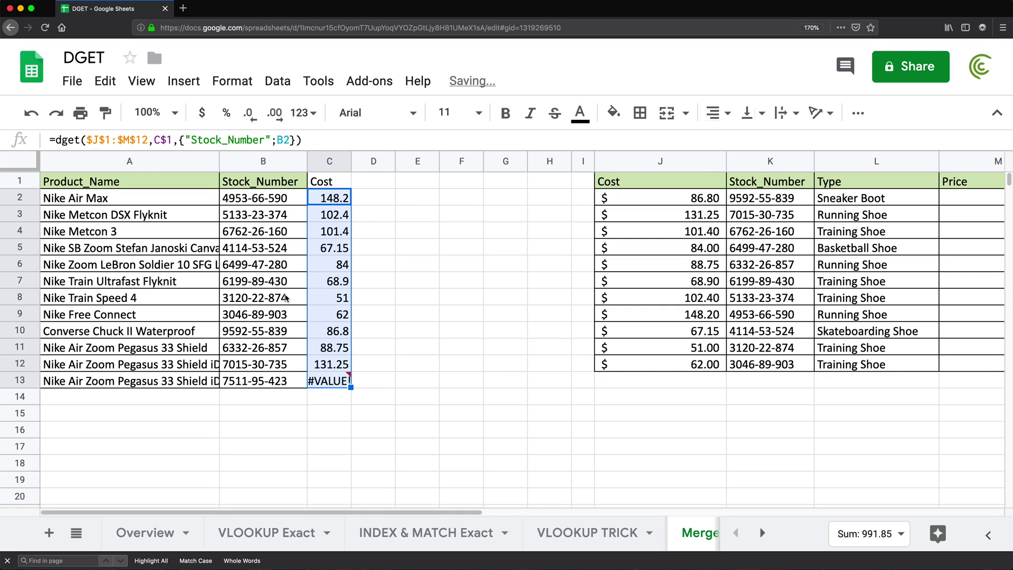
pyautogui.click(334, 202)
pyautogui.moveTo(350, 205); pyautogui.dragTo(378, 207)
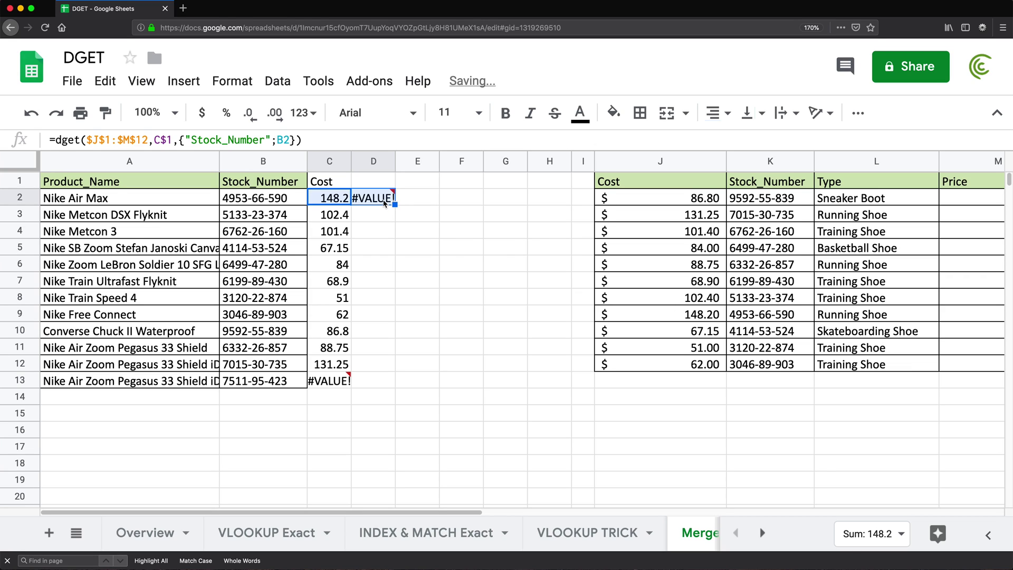
# Enter the header Price in D1 above the copied DGET formula and check the error in D2.
pyautogui.click(375, 199)
pyautogui.click(363, 185)
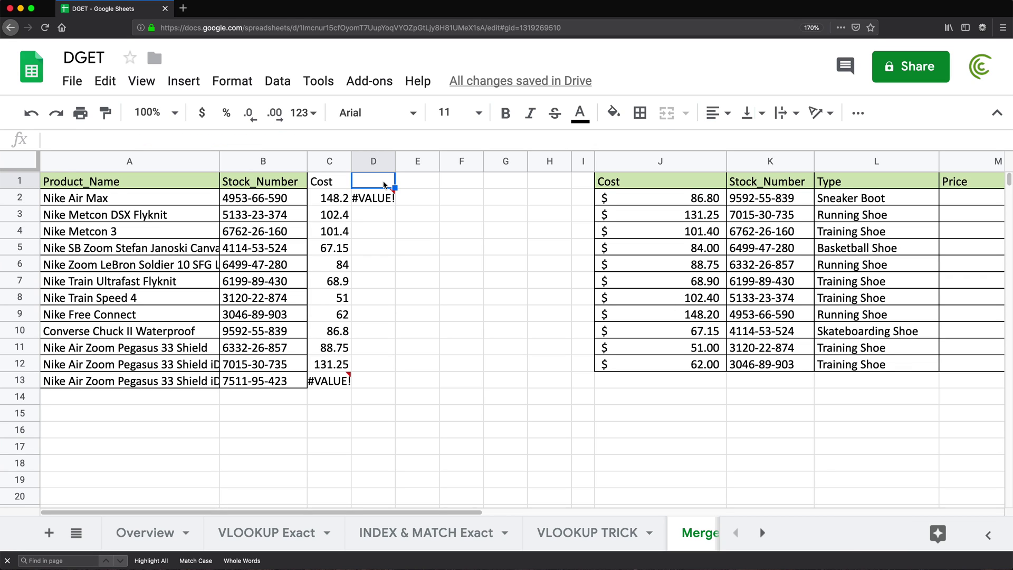
pyautogui.write('Pro')
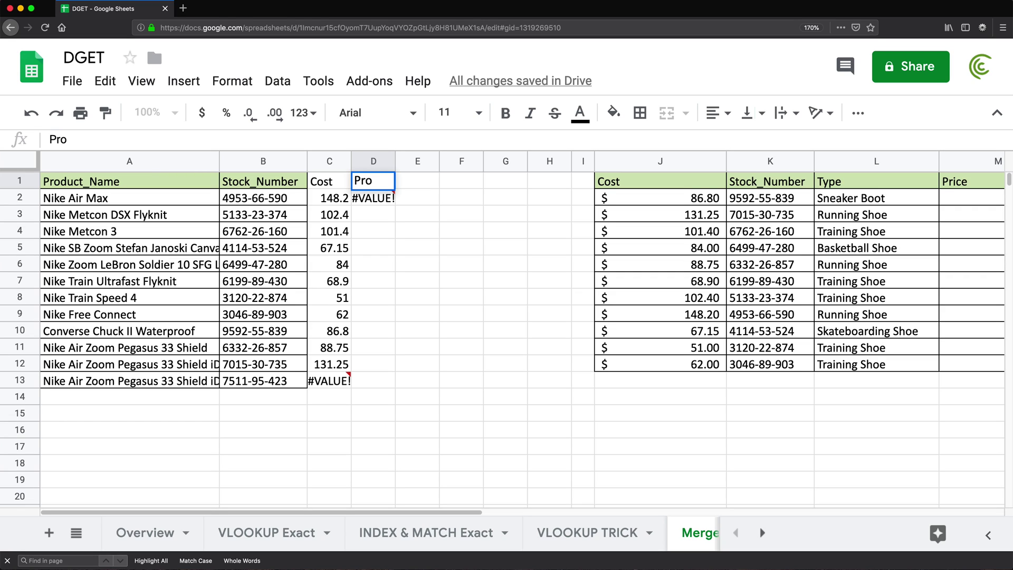
pyautogui.write('ice')
pyautogui.press('Return')
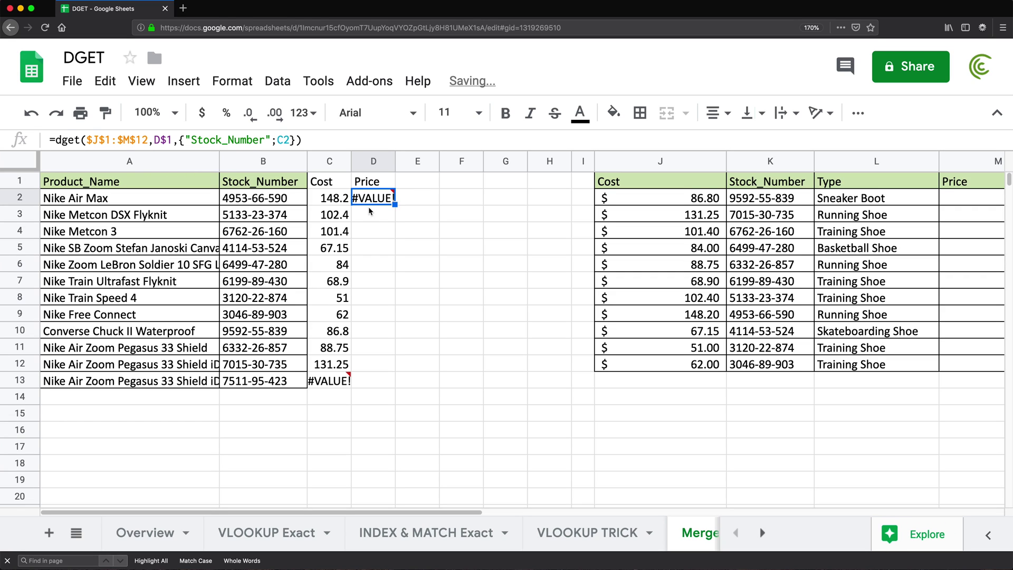
pyautogui.moveTo(365, 204)
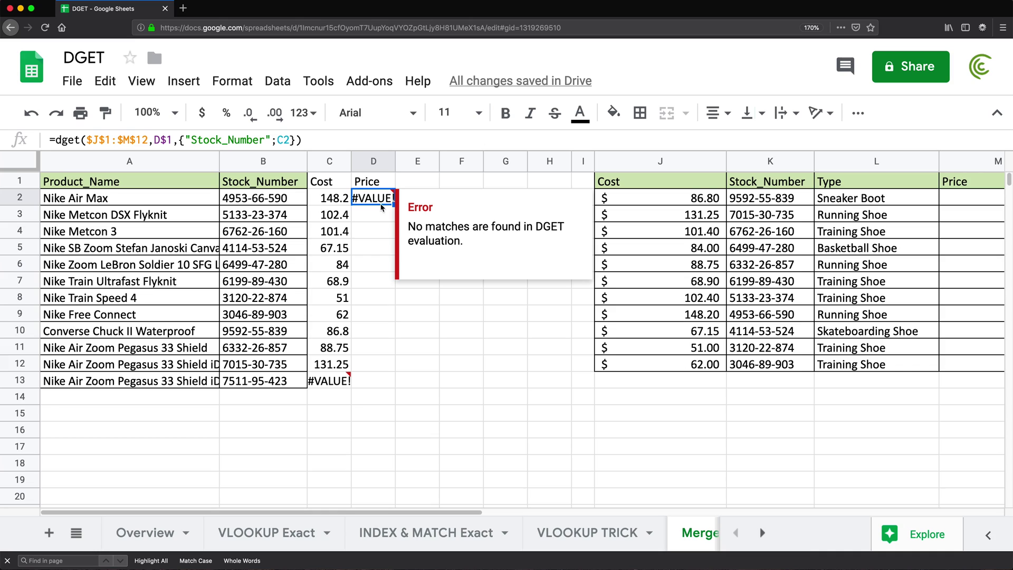
# Lock the column of the stock number reference in the C2 DGET formula by changing it to $B2.
pyautogui.click(325, 201)
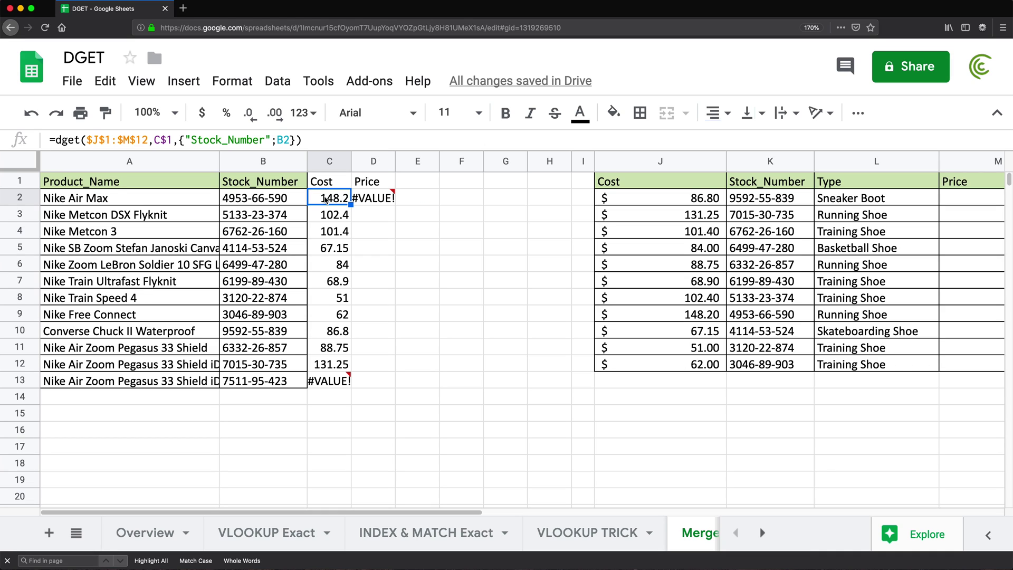
pyautogui.doubleClick(325, 199)
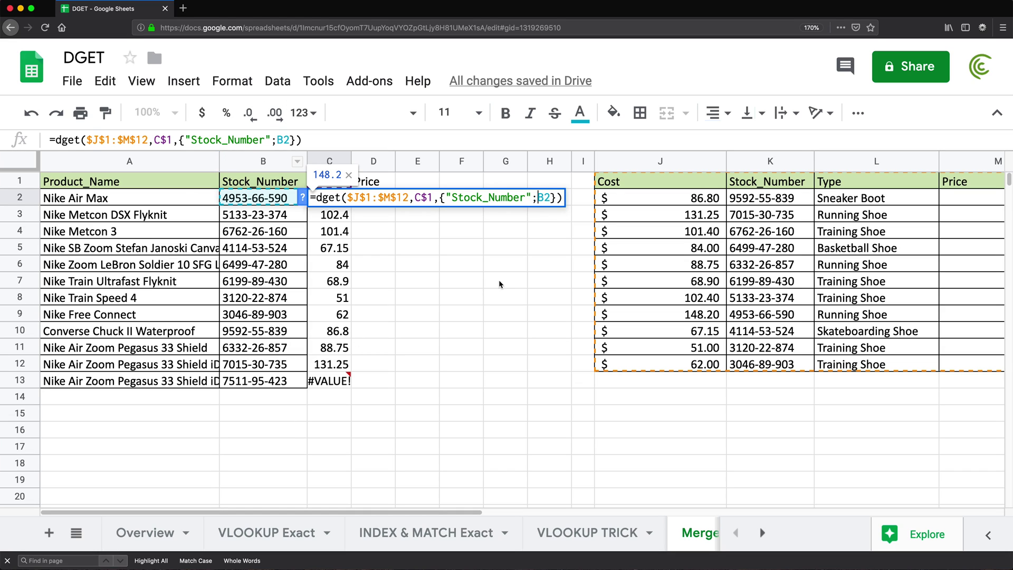
pyautogui.write('$')
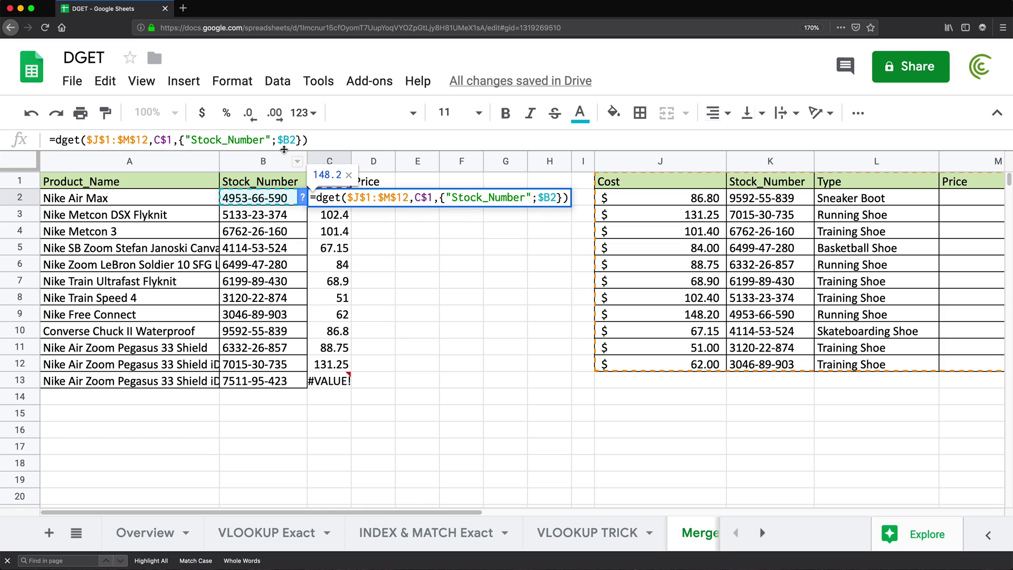
pyautogui.press('Return')
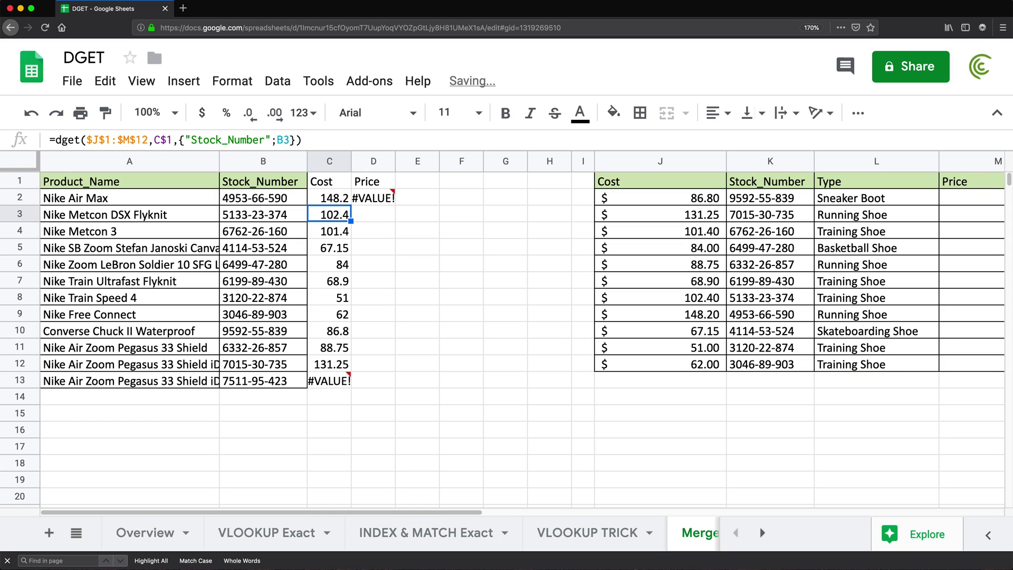
# Copy the corrected DGET formula from C2 across the Cost and Price columns down to row 13.
pyautogui.click(329, 199)
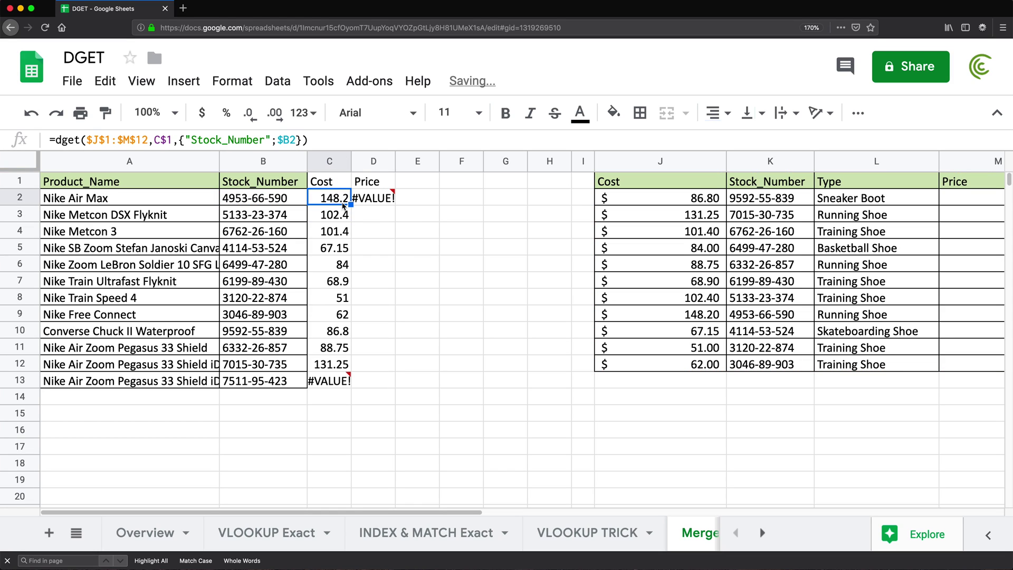
pyautogui.moveTo(398, 206)
pyautogui.moveTo(351, 205); pyautogui.dragTo(384, 384)
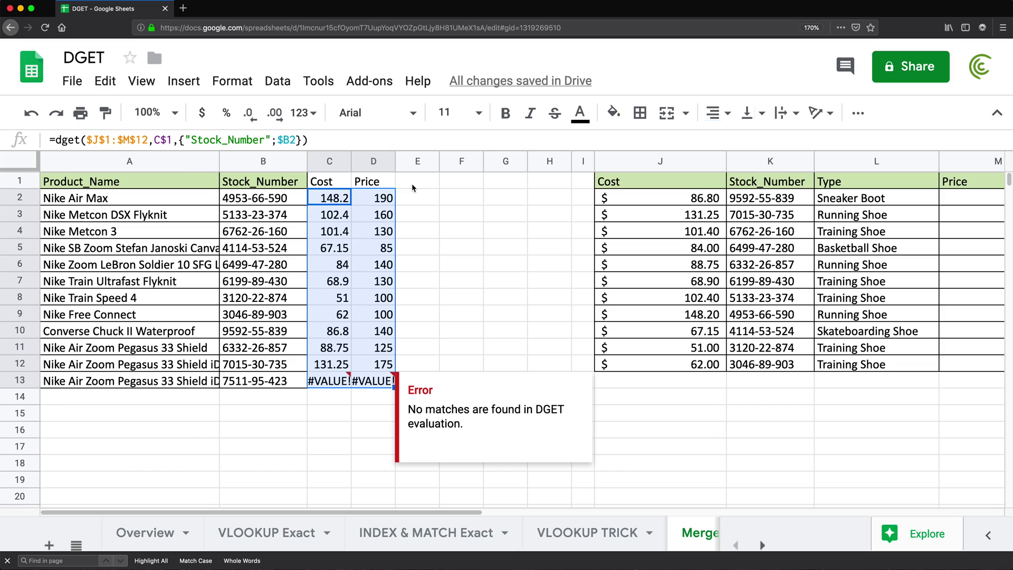
# Extend the DGET formula from D2 across to F2 and copy the Type header from L1 into E1.
pyautogui.click(389, 202)
pyautogui.moveTo(396, 205); pyautogui.dragTo(480, 200)
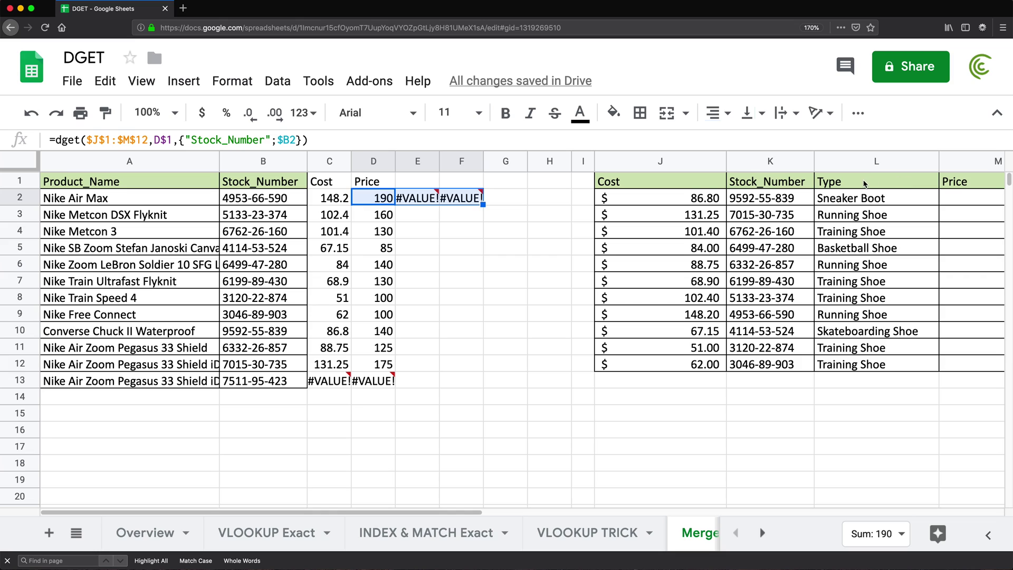
pyautogui.click(864, 183)
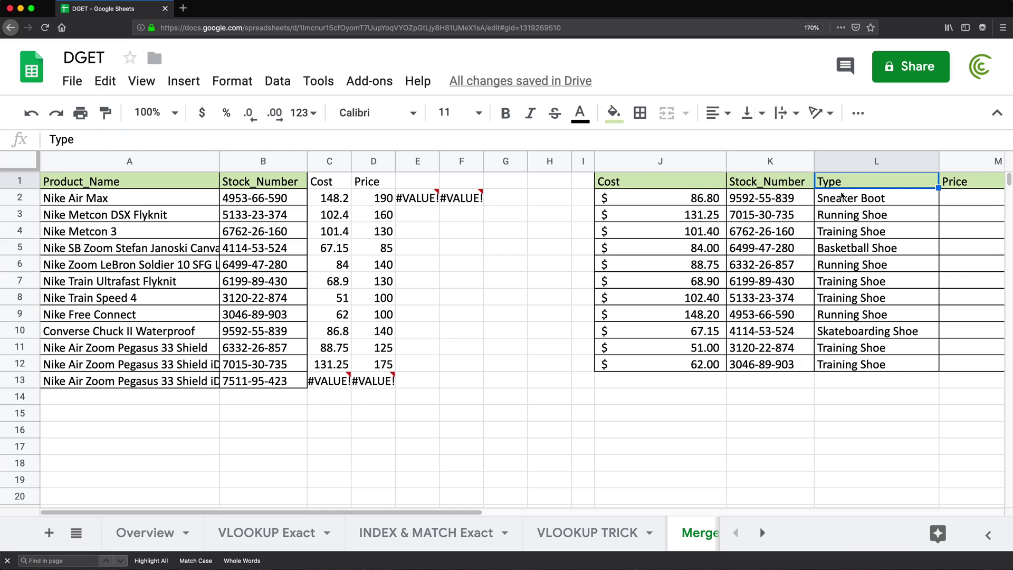
pyautogui.click(426, 176)
pyautogui.write('Type')
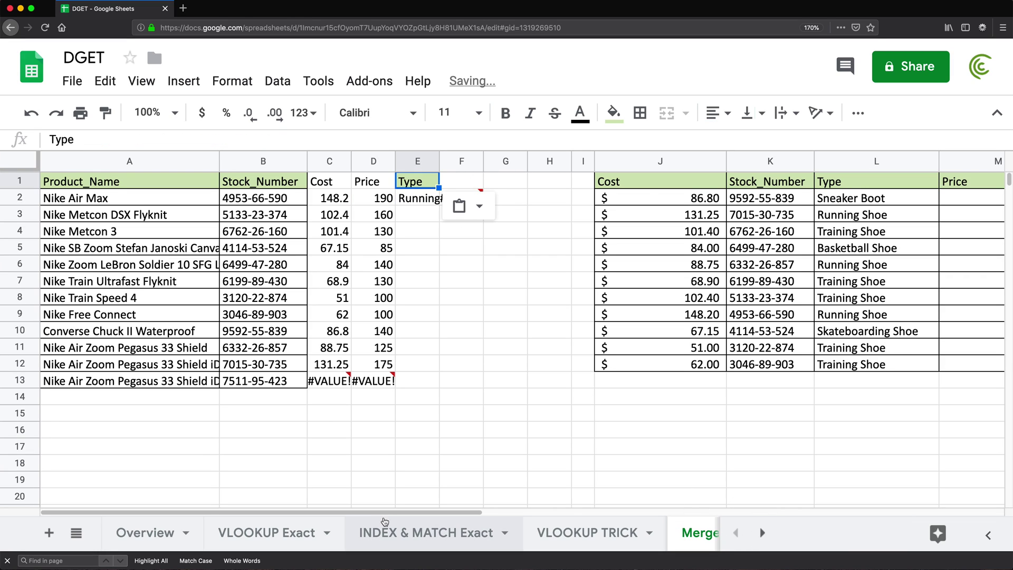
# Check the remaining headers of the second table and clear the surplus formula from column F.
pyautogui.moveTo(437, 513); pyautogui.dragTo(605, 169)
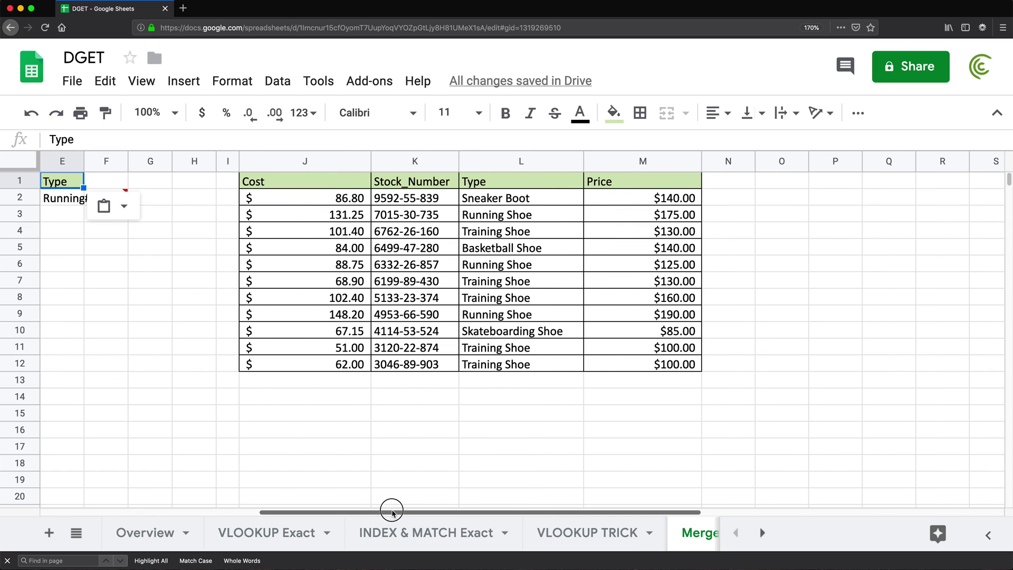
pyautogui.moveTo(391, 511); pyautogui.dragTo(180, 518)
pyautogui.click(462, 161)
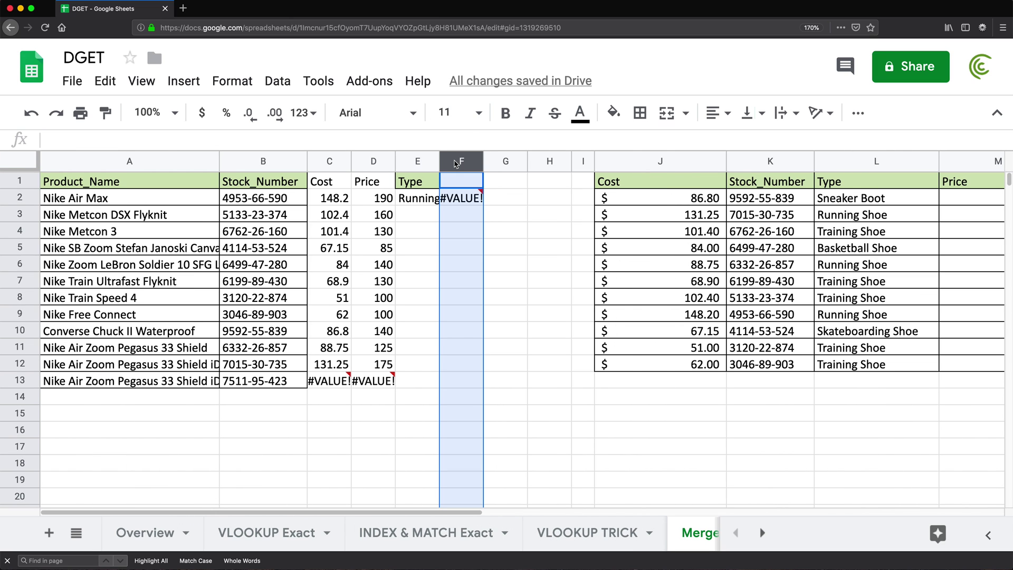
pyautogui.press('Delete')
# Copy the E2 formula down to E13 and fit the width of column E to its contents.
pyautogui.click(437, 203)
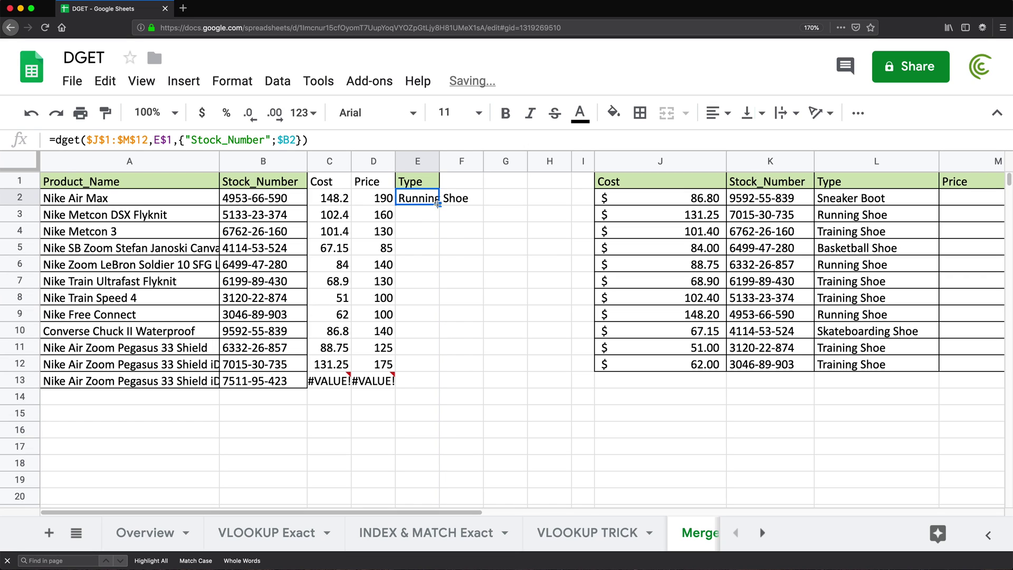
pyautogui.doubleClick(438, 204)
pyautogui.click(438, 161)
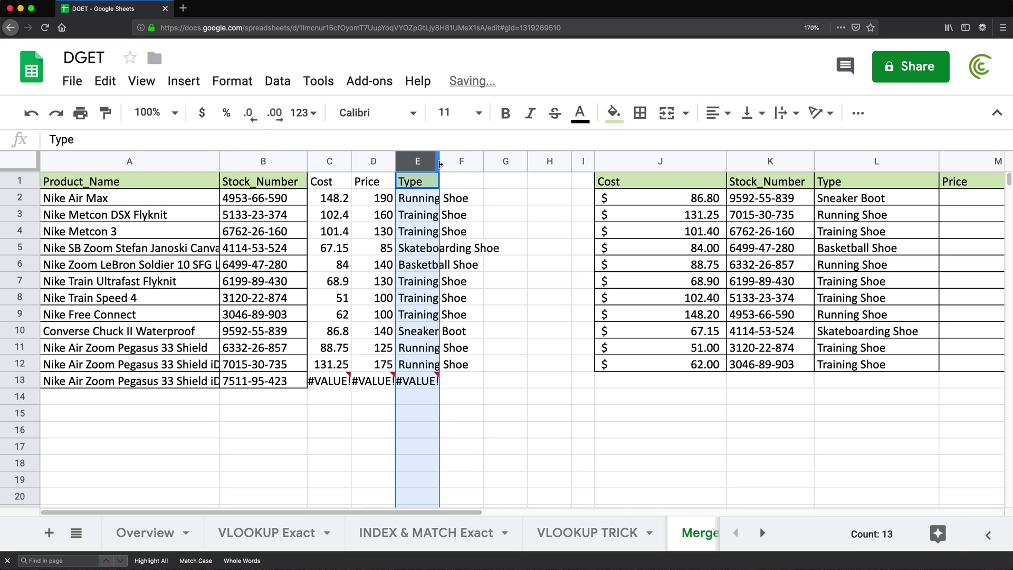
pyautogui.doubleClick(439, 162)
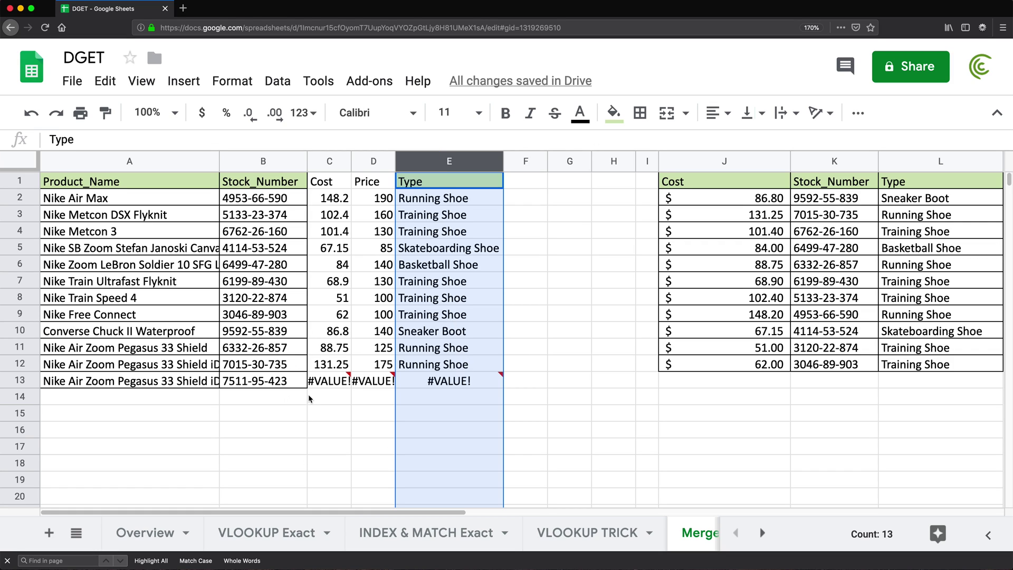
# Examine the errors in C13:E13 and compare the B13 stock number with the stock numbers in K2:K12.
pyautogui.moveTo(317, 380); pyautogui.dragTo(444, 392)
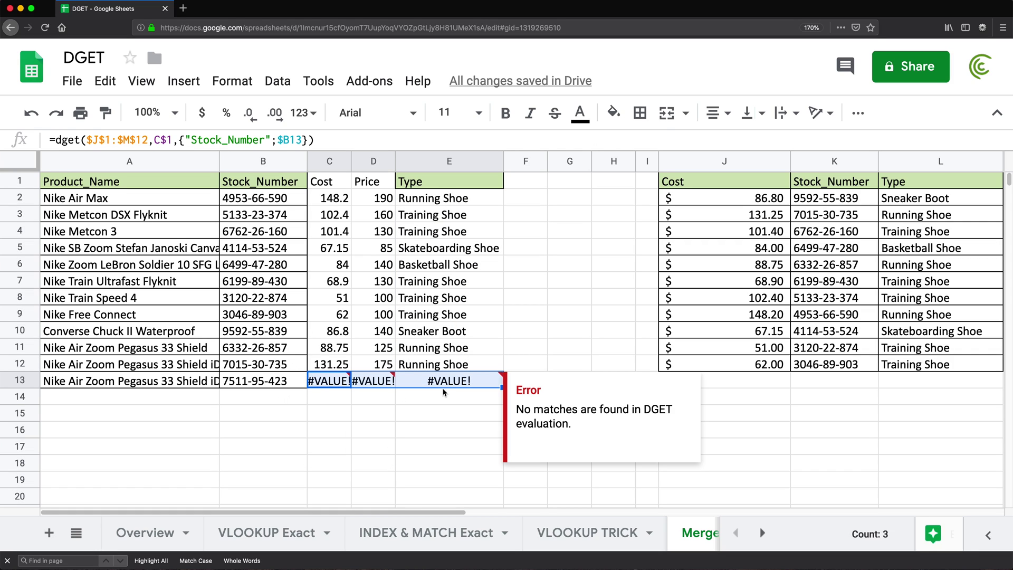
pyautogui.click(252, 386)
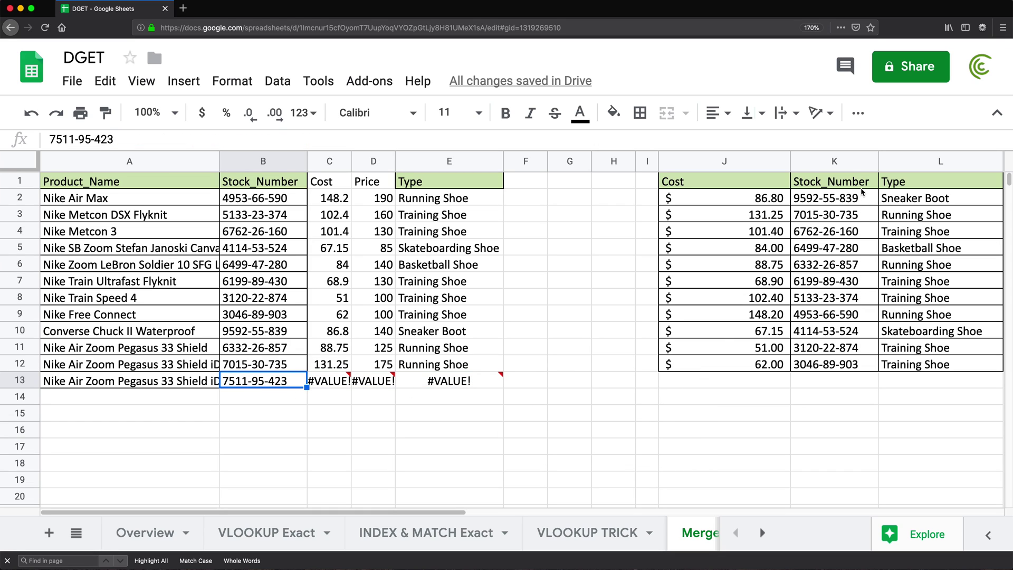
pyautogui.moveTo(857, 198); pyautogui.dragTo(853, 365)
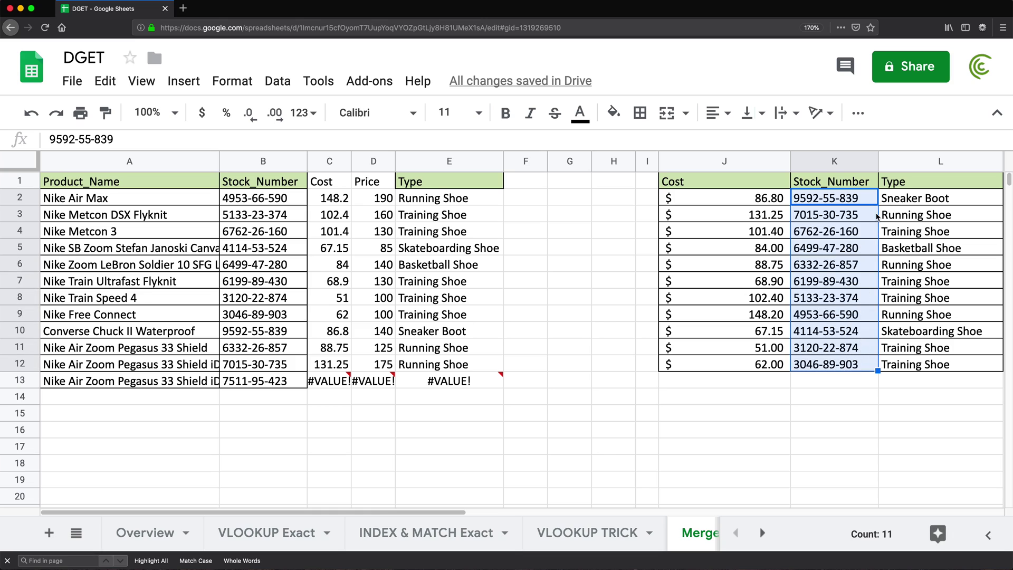
pyautogui.moveTo(452, 382)
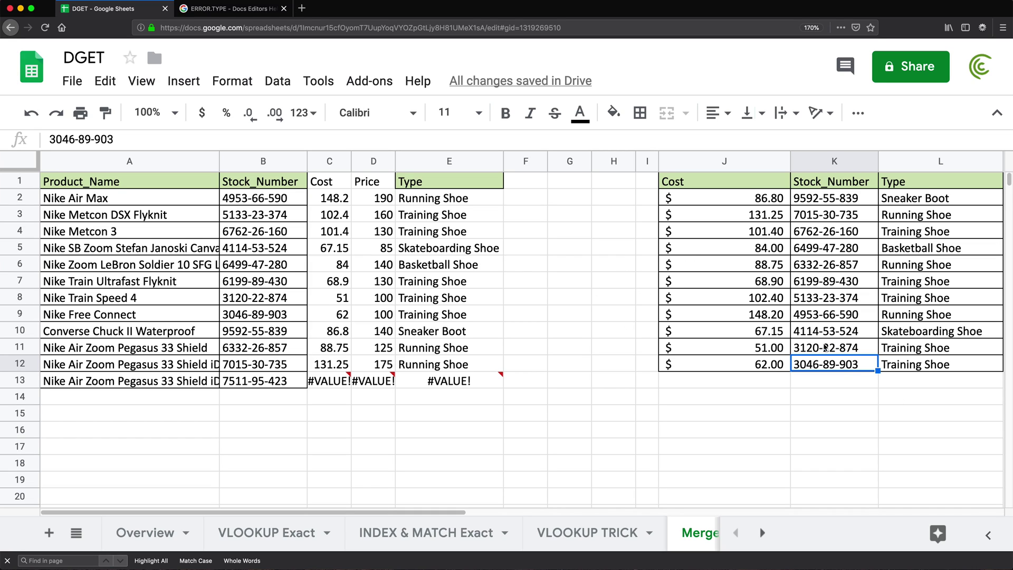
# Copy the stock number in K8 over K11 to create a duplicate entry in the second table.
pyautogui.click(834, 285)
pyautogui.click(840, 302)
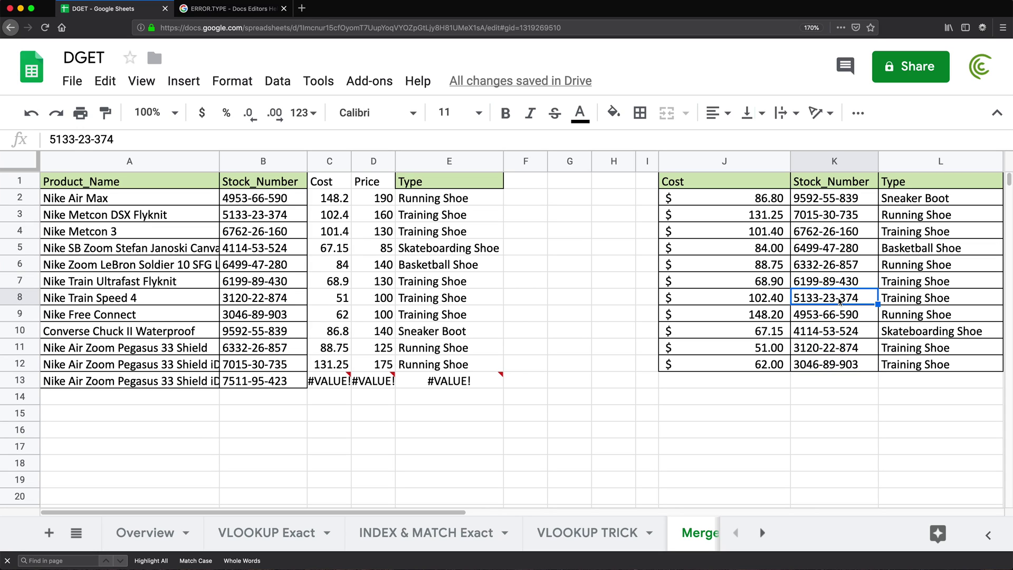
pyautogui.click(839, 355)
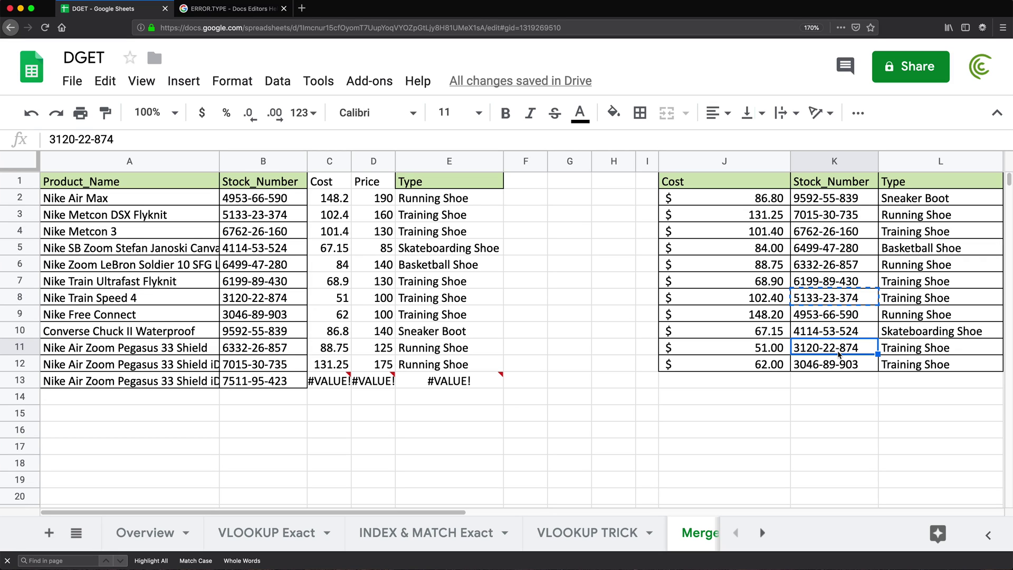
pyautogui.hotkey('ctrl', 'v')
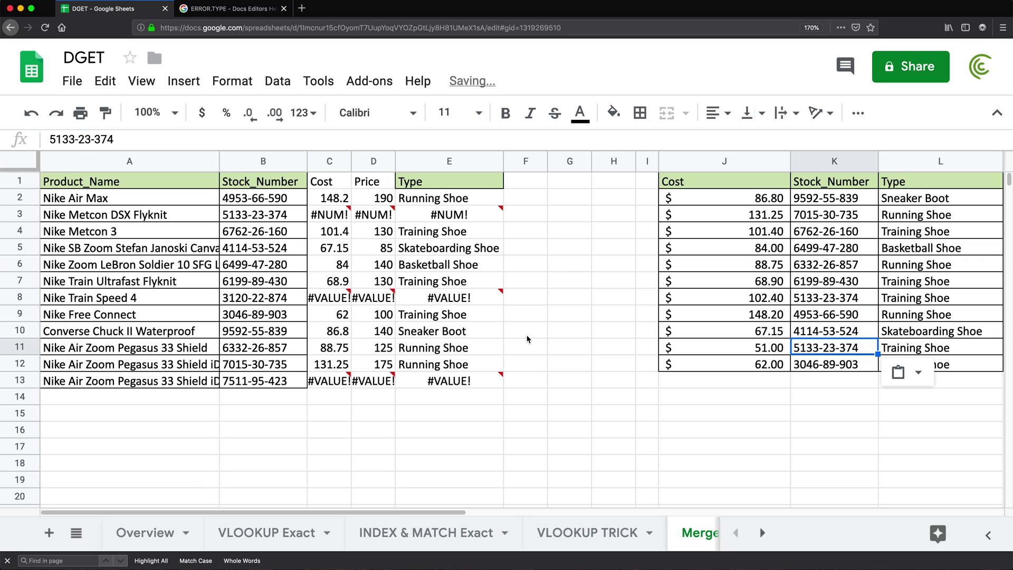
# Examine the DGET error details in C3:E3 and compare them with the error in row 8.
pyautogui.moveTo(333, 213); pyautogui.dragTo(432, 222)
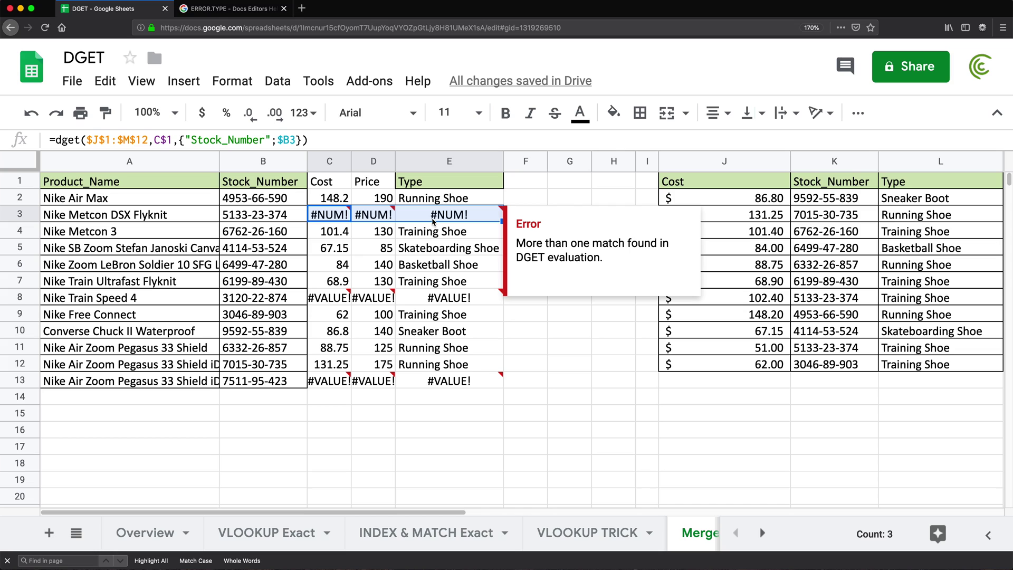
pyautogui.click(328, 217)
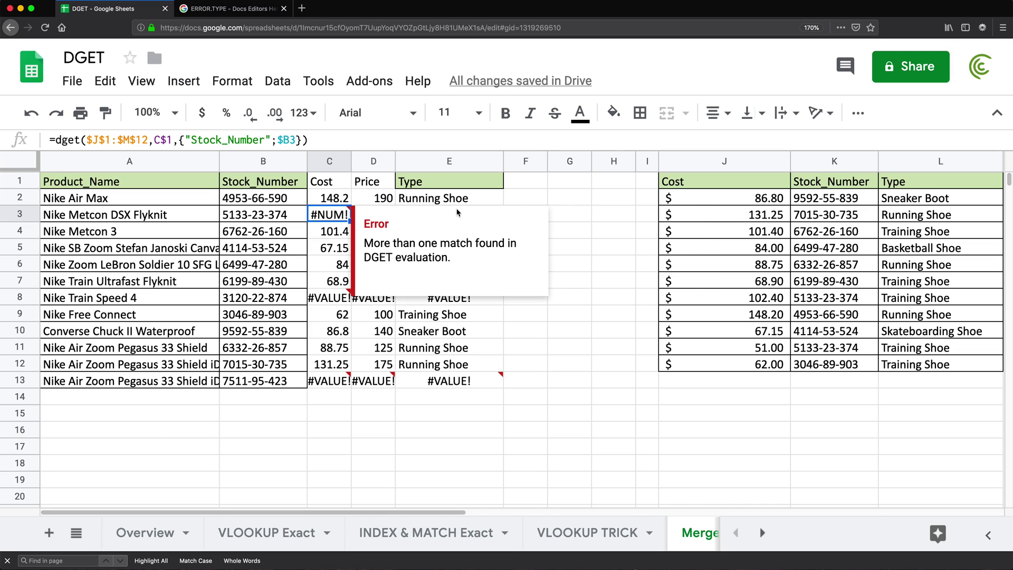
pyautogui.press('Right')
pyautogui.press('Right')
pyautogui.press('Down')
pyautogui.press('Down')
pyautogui.press('Down')
pyautogui.press('Down')
pyautogui.press('Down')
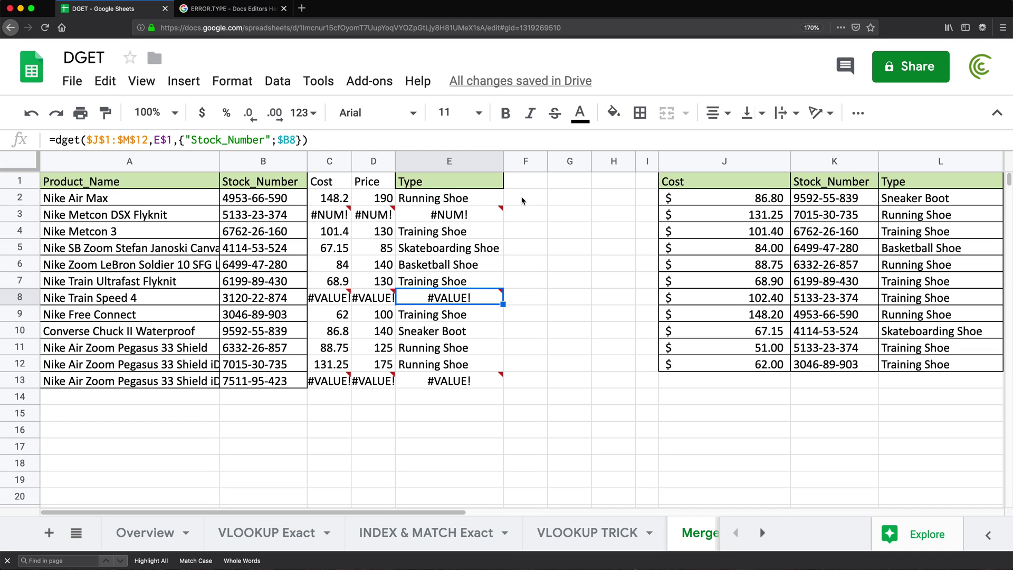
# Enter =ERROR.TYPE(E2) in F2 and copy the formula down to F13.
pyautogui.click(522, 200)
pyautogui.write('=')
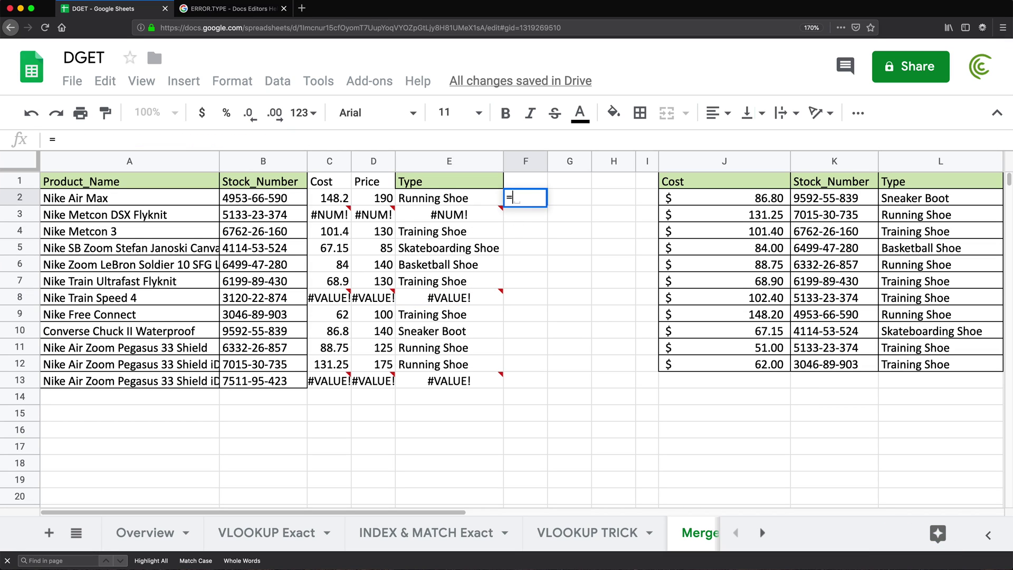
pyautogui.write('ER')
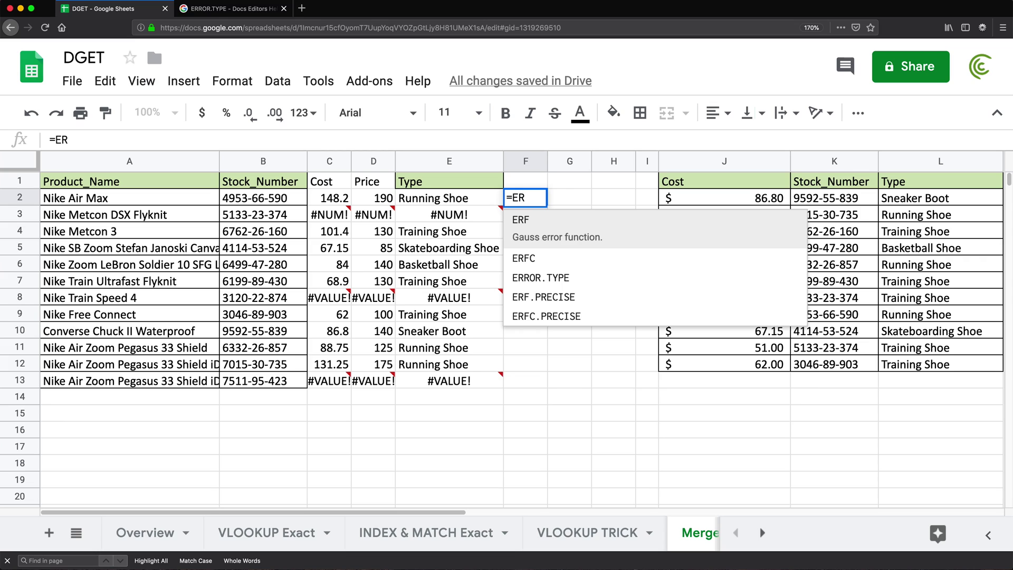
pyautogui.press('Down')
pyautogui.press('Down')
pyautogui.press('Tab')
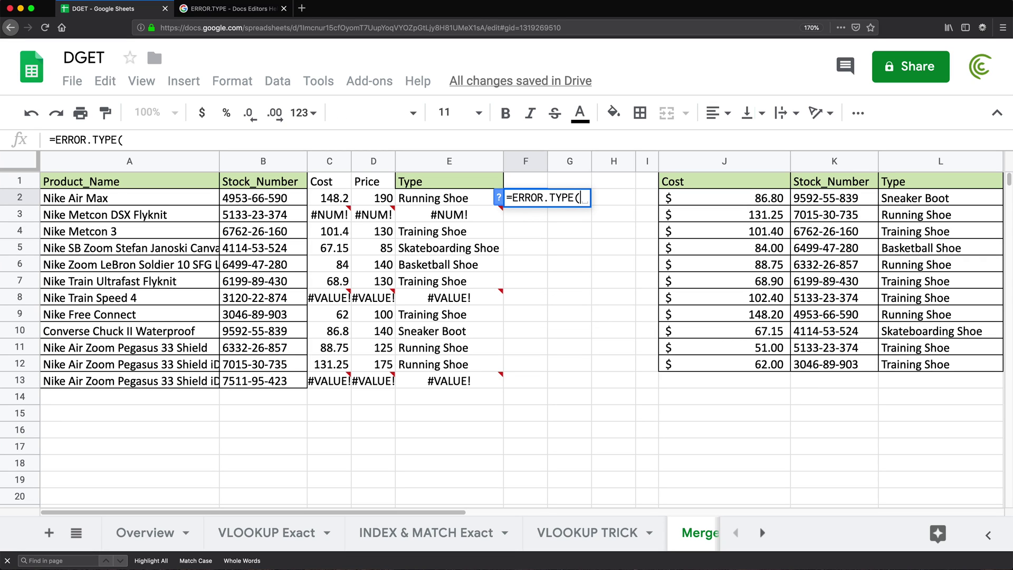
pyautogui.click(436, 200)
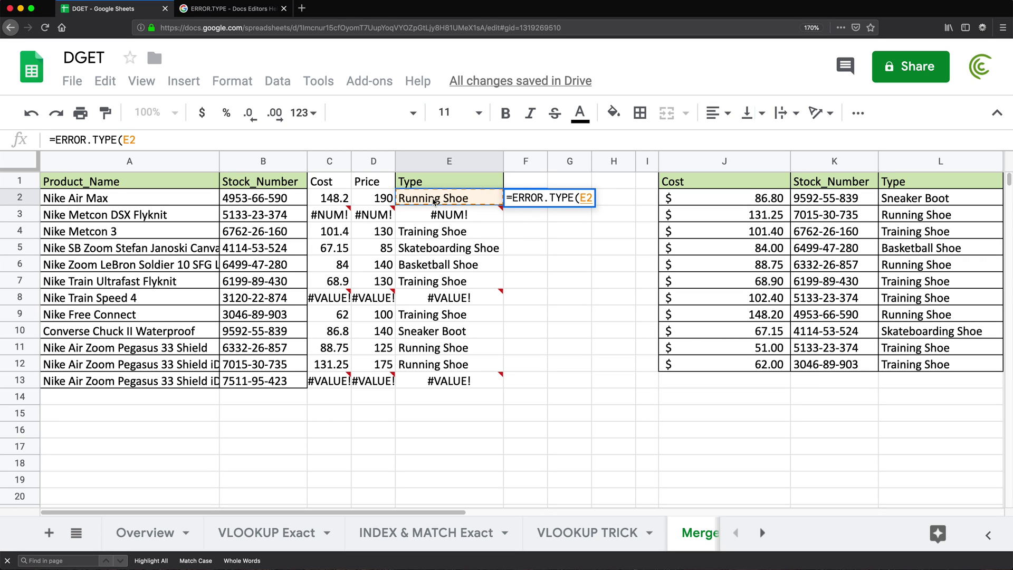
pyautogui.press('Return')
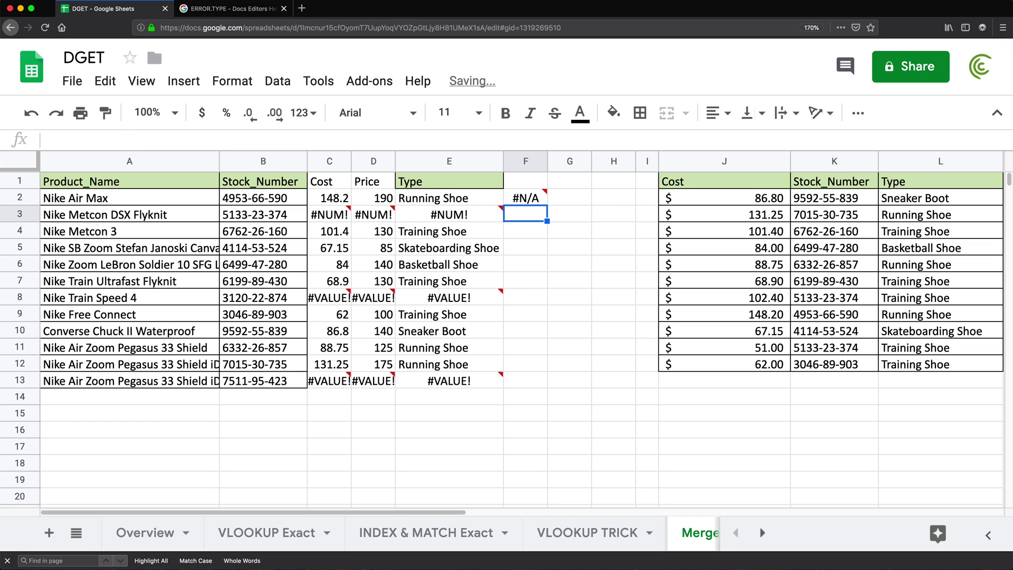
pyautogui.click(530, 198)
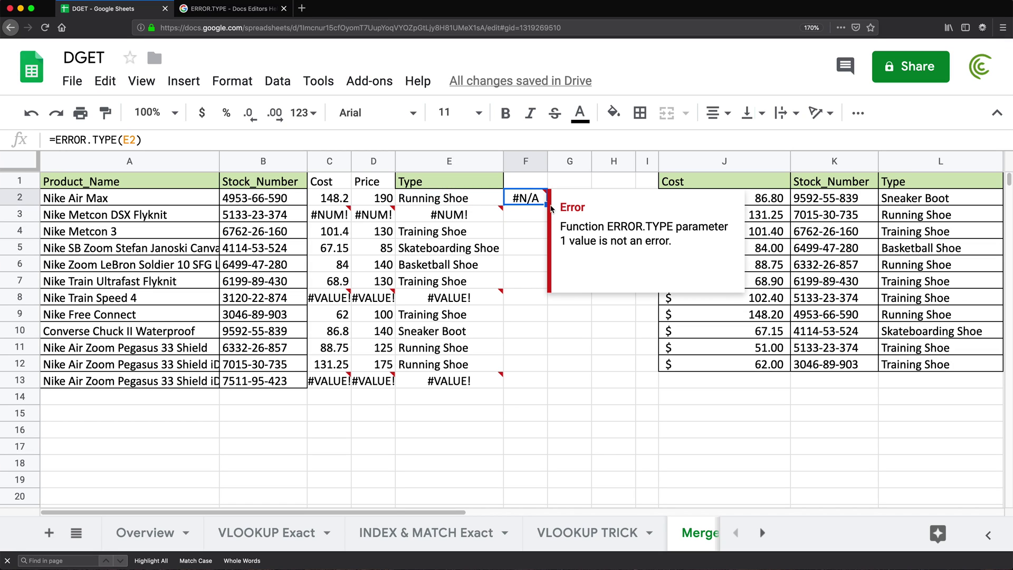
pyautogui.moveTo(547, 206); pyautogui.dragTo(538, 381)
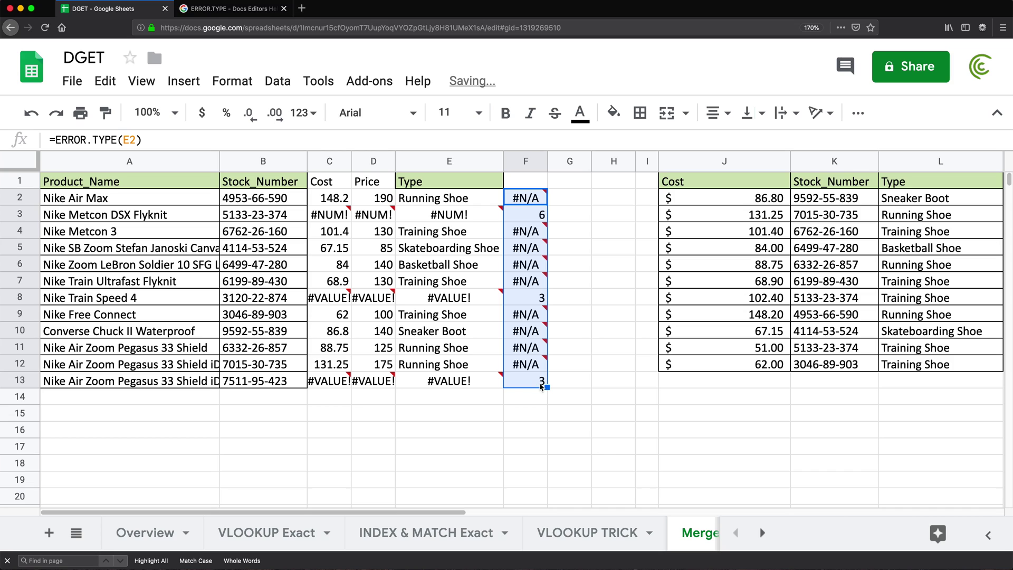
# Compare the DGET errors in E3 and E8 with their ERROR.TYPE codes in F3 and F8.
pyautogui.click(446, 216)
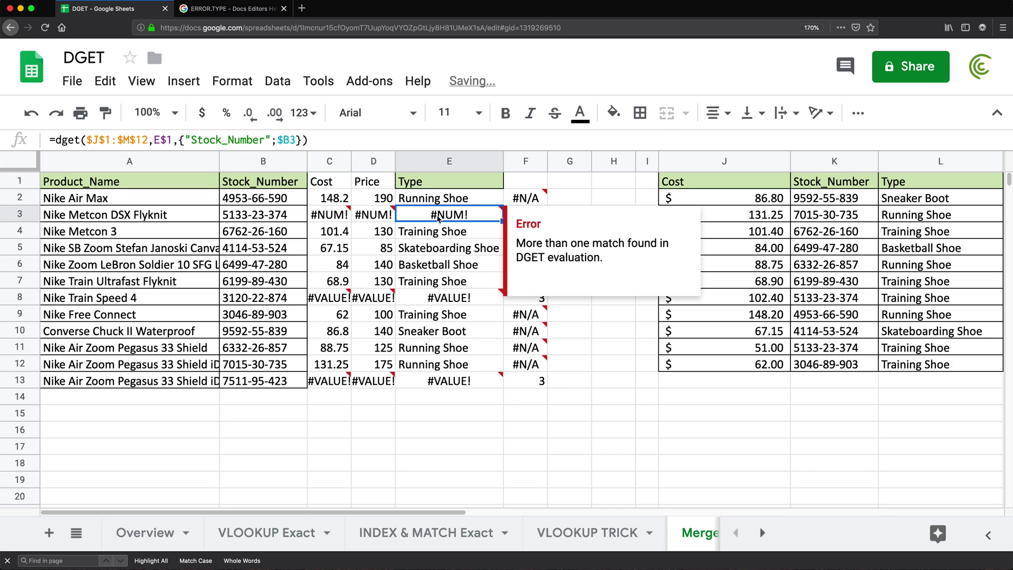
pyautogui.click(549, 203)
pyautogui.click(526, 217)
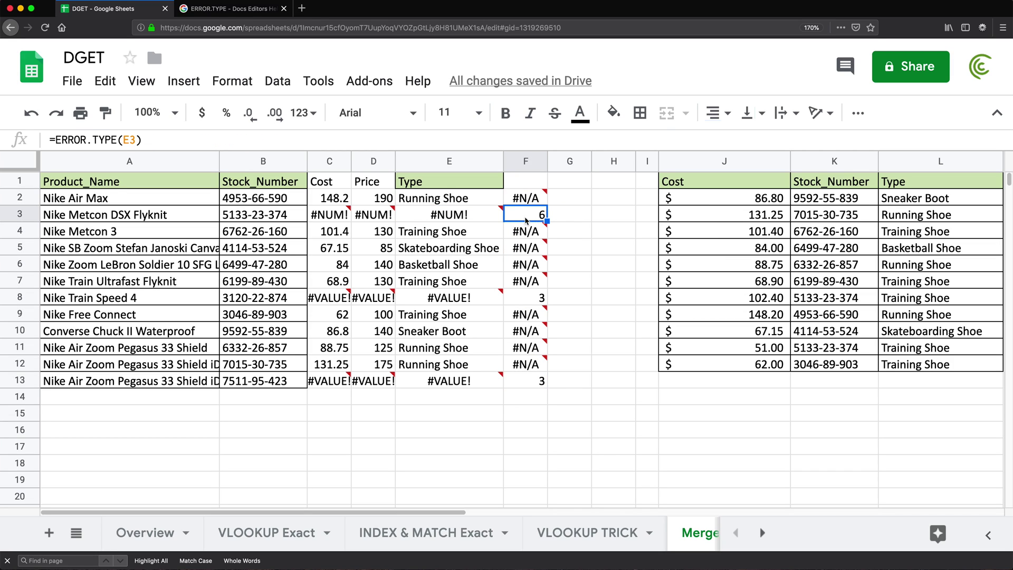
pyautogui.click(445, 299)
pyautogui.click(577, 268)
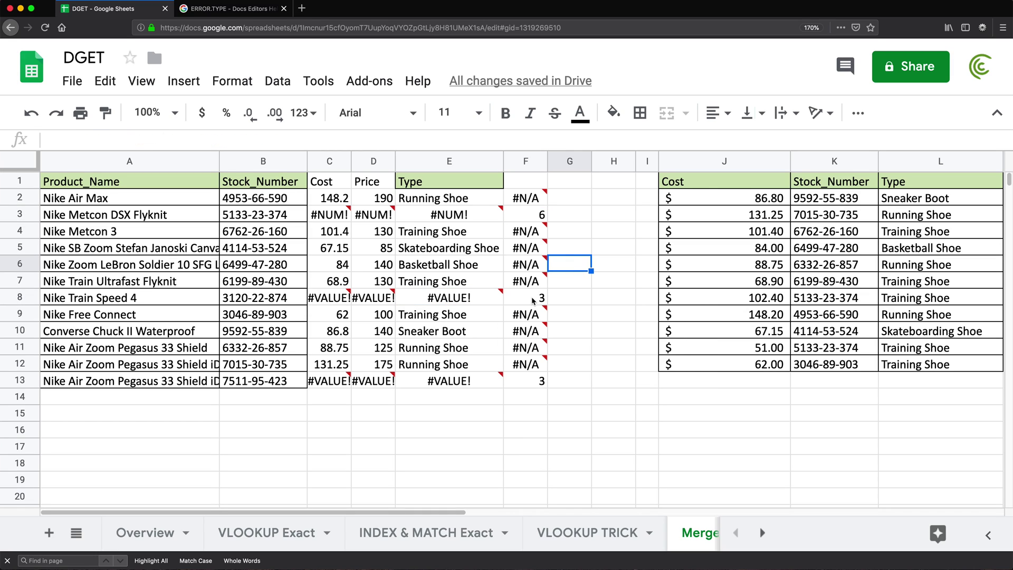
pyautogui.click(533, 301)
# Extend the F2 formula to =ERROR.TYPE(E2)=6 so it tests for the duplicate-match error code.
pyautogui.doubleClick(514, 196)
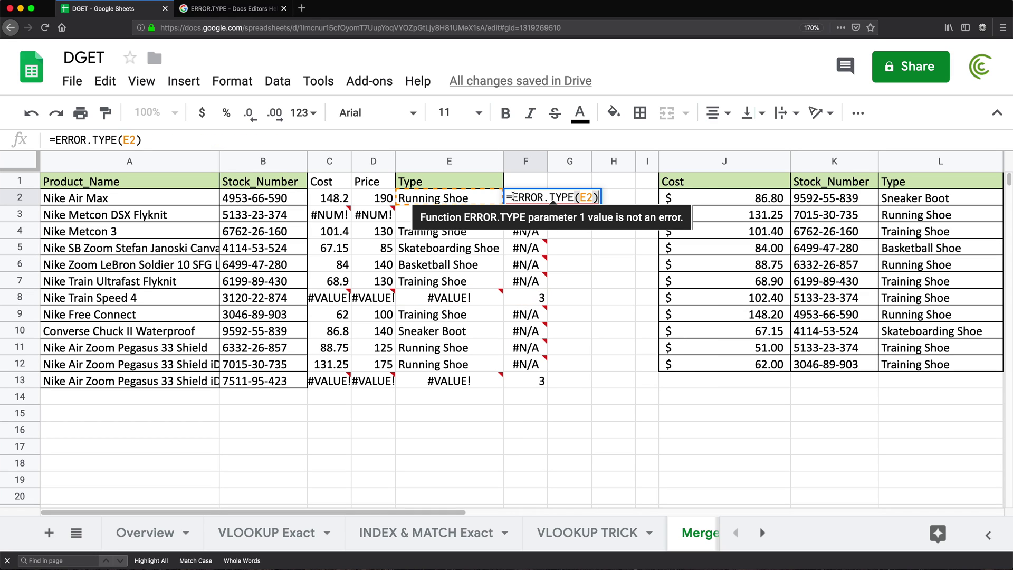
pyautogui.write('=')
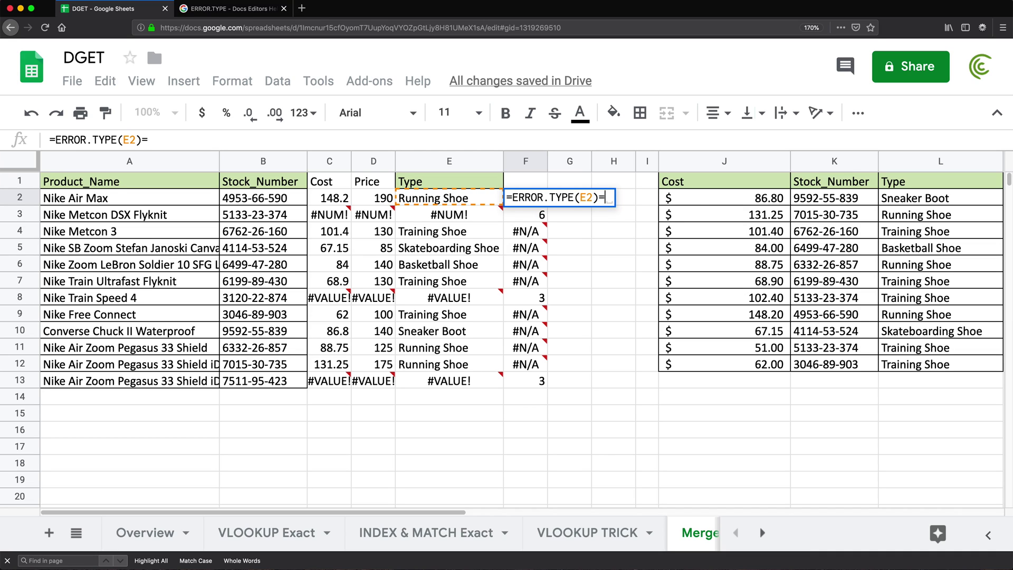
pyautogui.write('6')
pyautogui.press('Return')
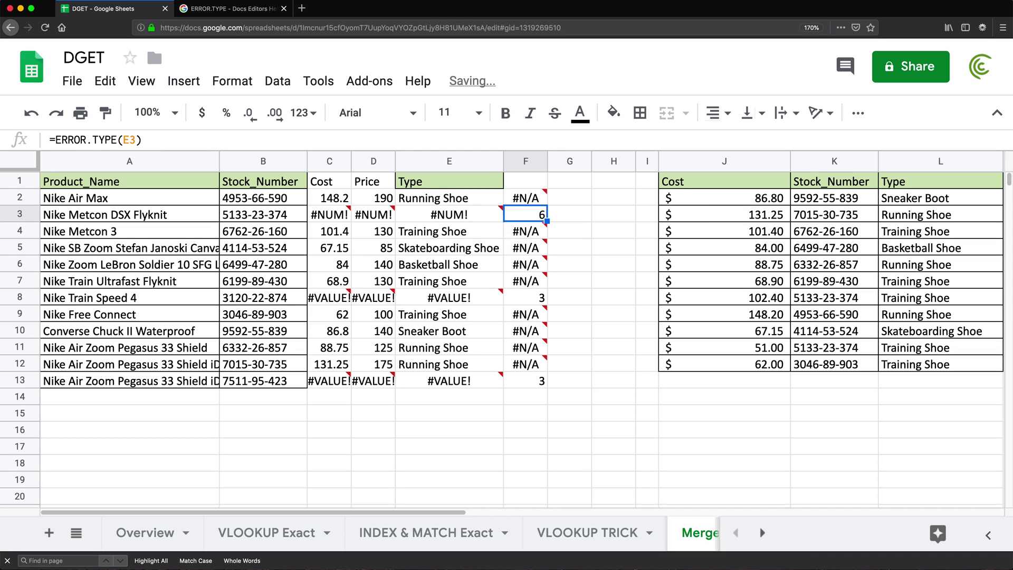
# Try copying the F2 comparison down to F13, and undo the fill after checking the results.
pyautogui.click(540, 201)
pyautogui.moveTo(546, 204); pyautogui.dragTo(536, 385)
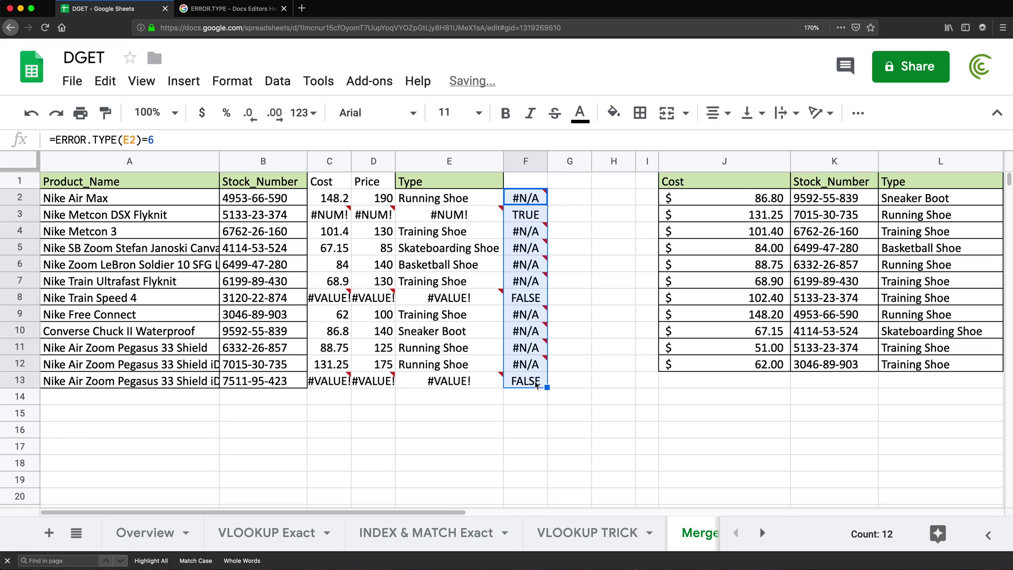
pyautogui.click(543, 221)
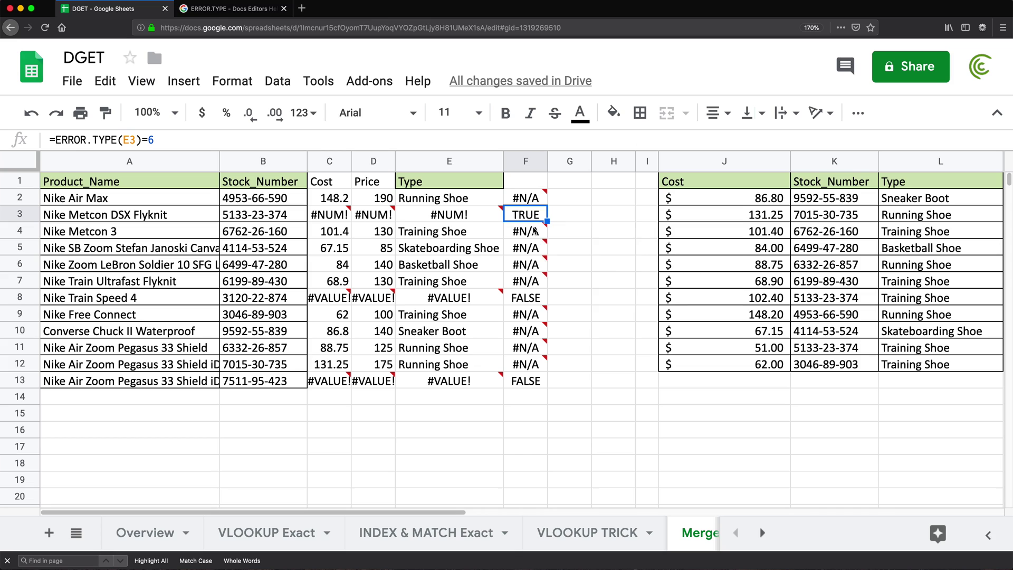
pyautogui.click(531, 288)
pyautogui.moveTo(531, 231)
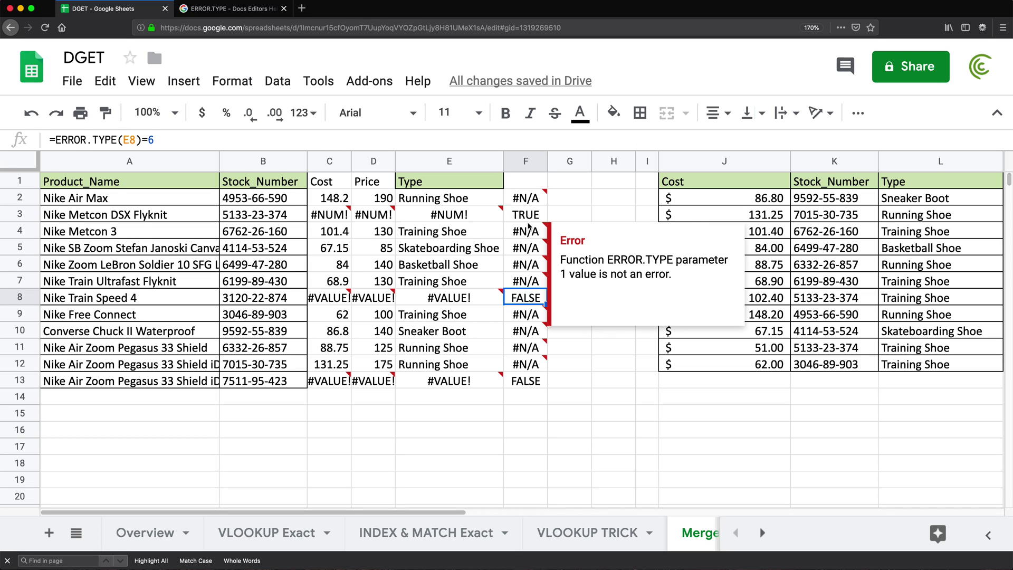
pyautogui.moveTo(530, 232); pyautogui.dragTo(527, 298)
pyautogui.hotkey('ctrl', 'z')
# Wrap the ERROR.TYPE(E2)=6 comparison in F2 in an IF function.
pyautogui.click(525, 204)
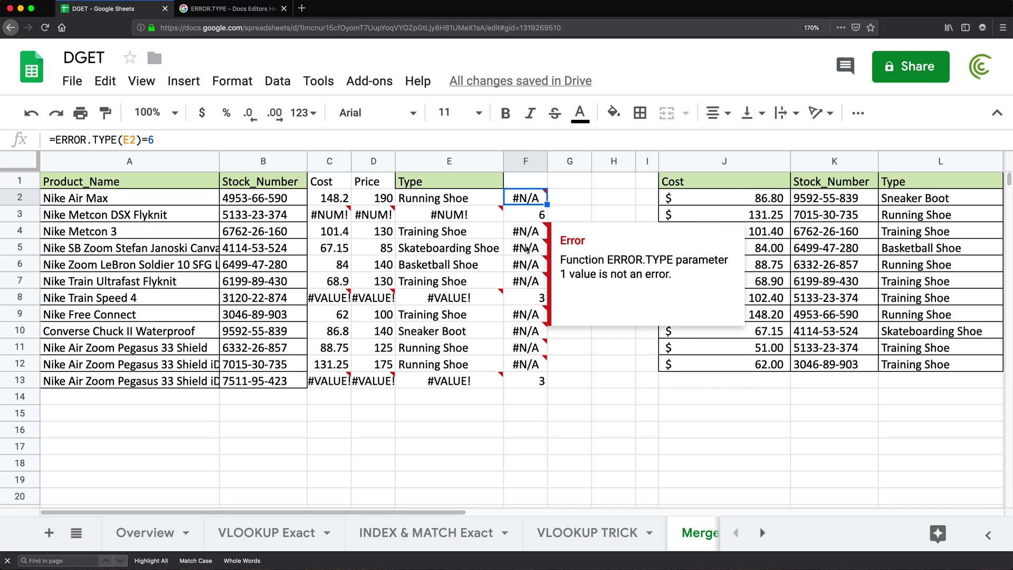
pyautogui.doubleClick(525, 202)
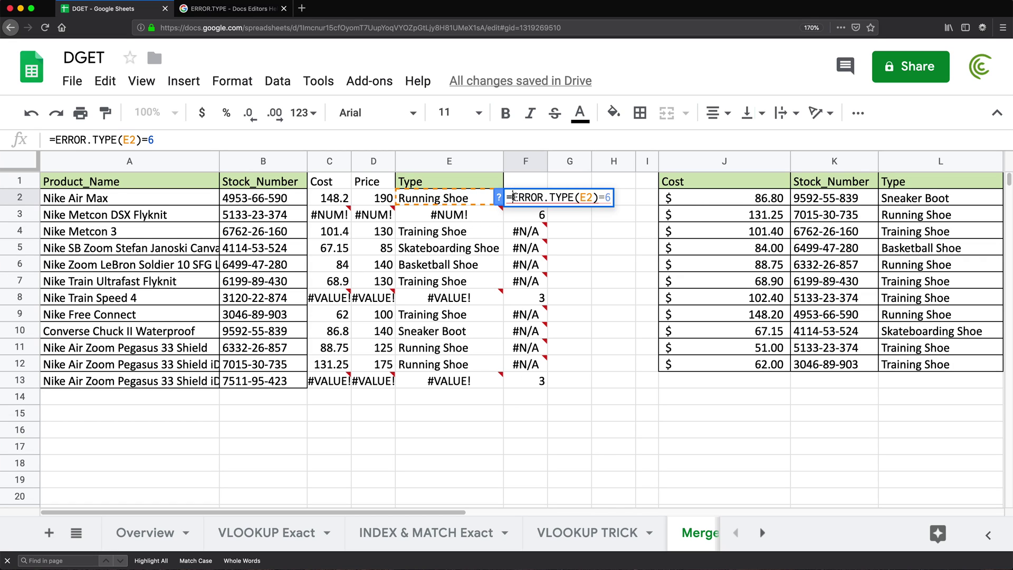
pyautogui.click(514, 196)
pyautogui.write('IF')
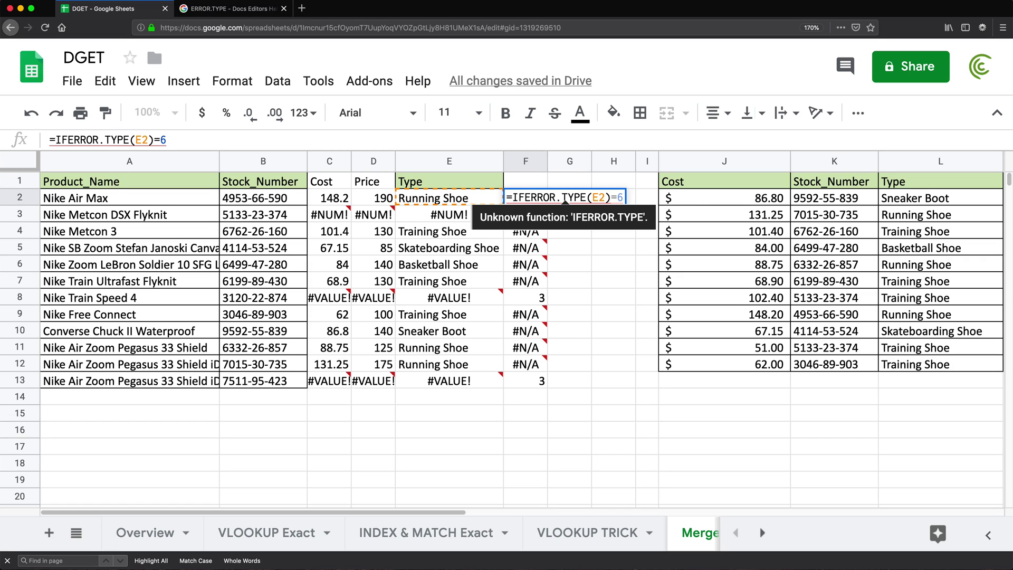
pyautogui.write('(')
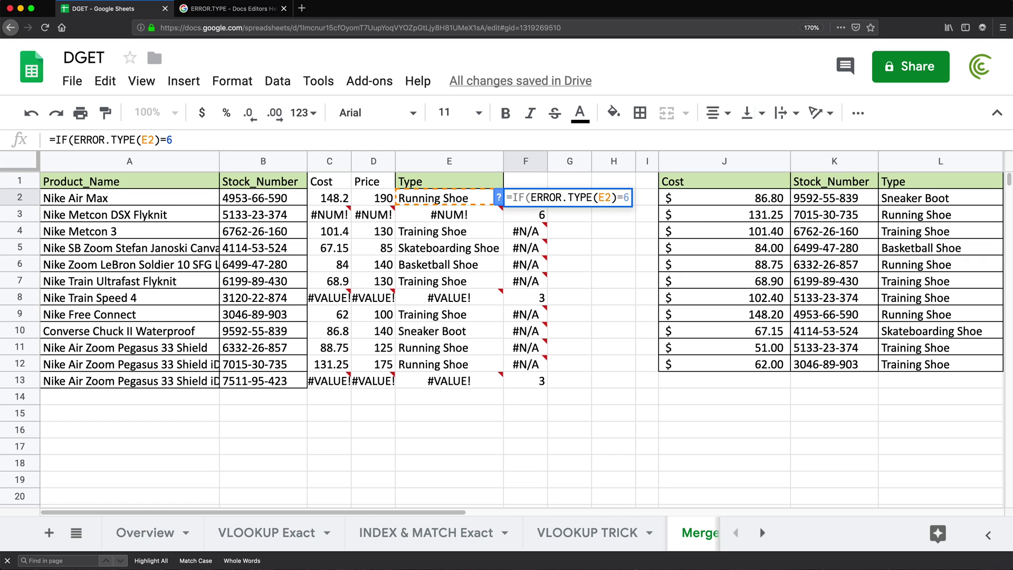
# Complete the IF in F2 with "More Than 1 Match Found" as the true result and 1/0 as the false result.
pyautogui.click(628, 198)
pyautogui.write(',"')
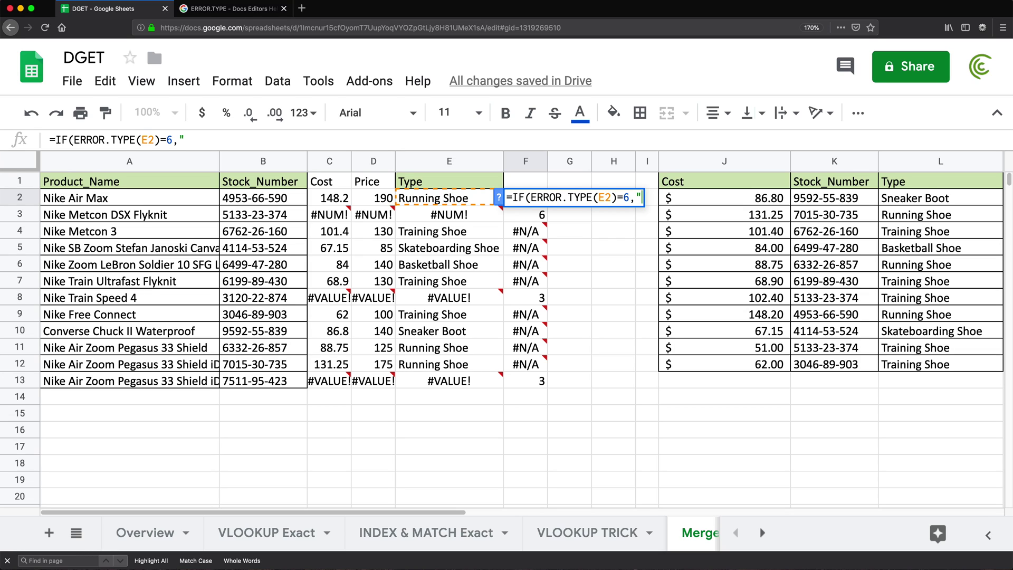
pyautogui.write('More T')
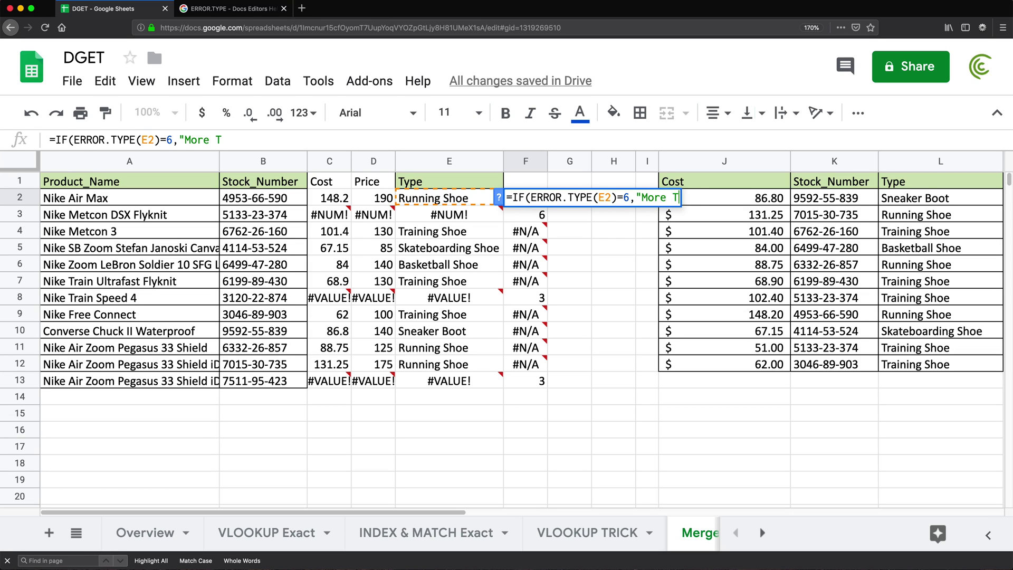
pyautogui.write('han ')
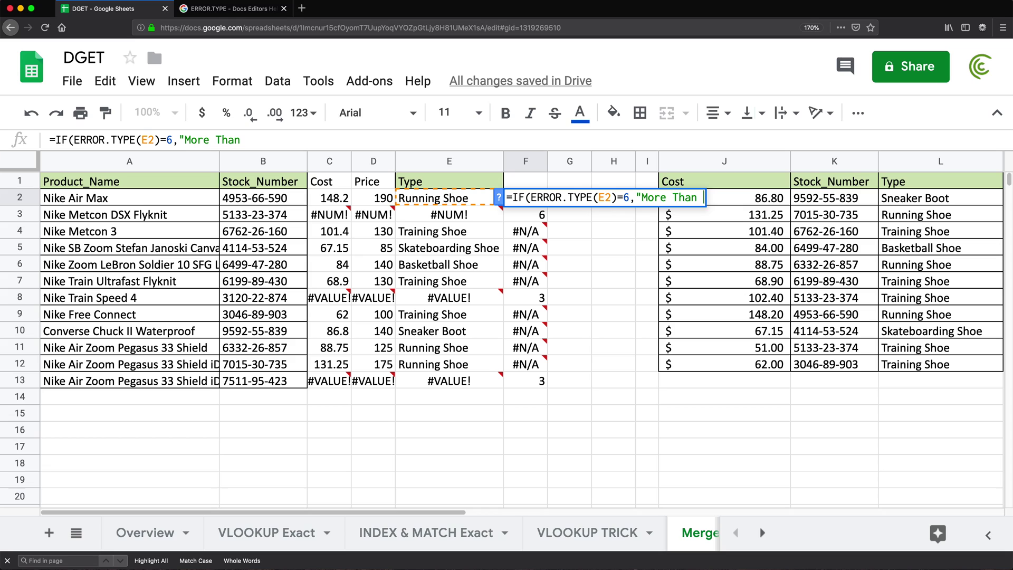
pyautogui.write('1 Match ')
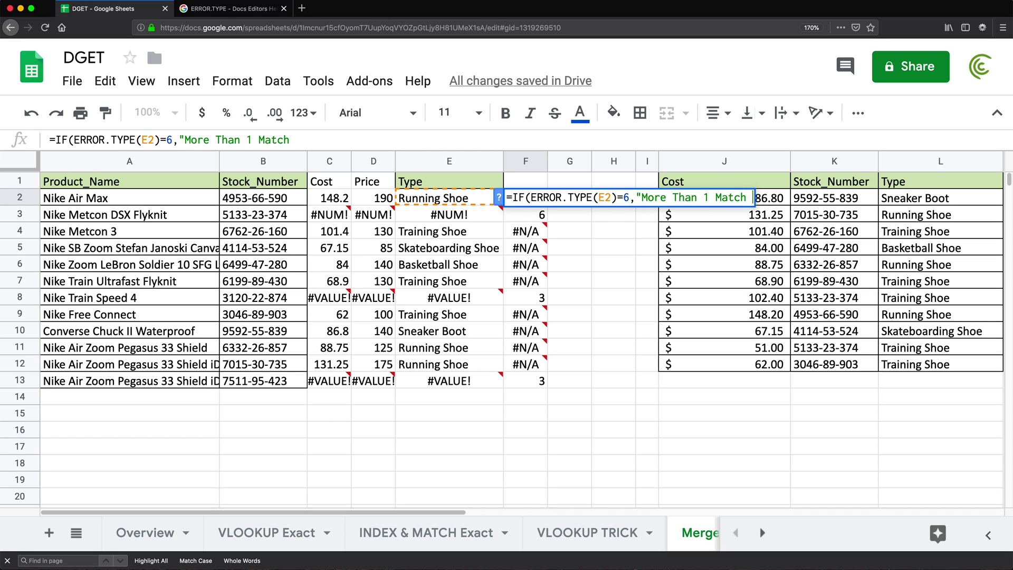
pyautogui.write('Found",')
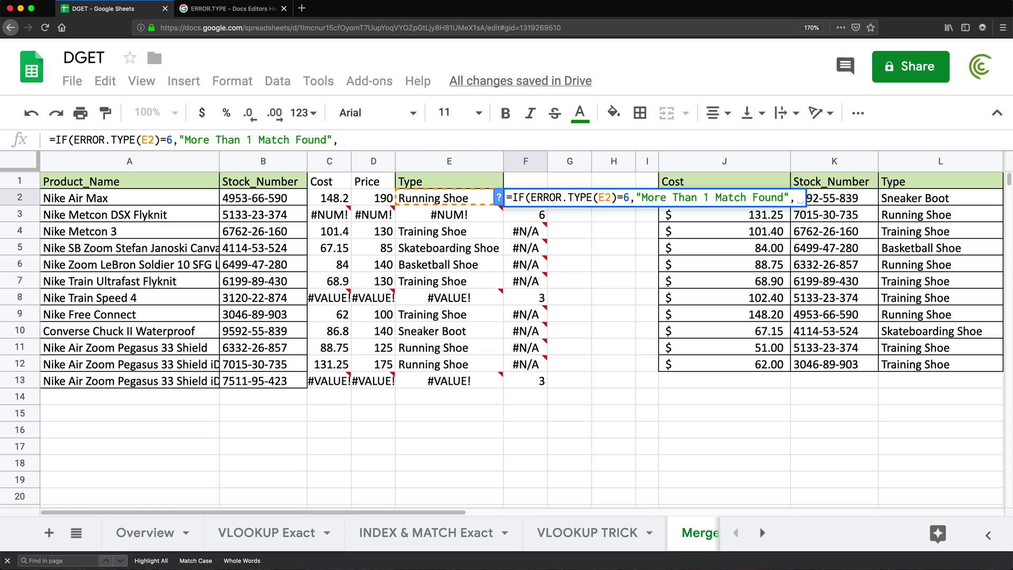
pyautogui.write('1/0')
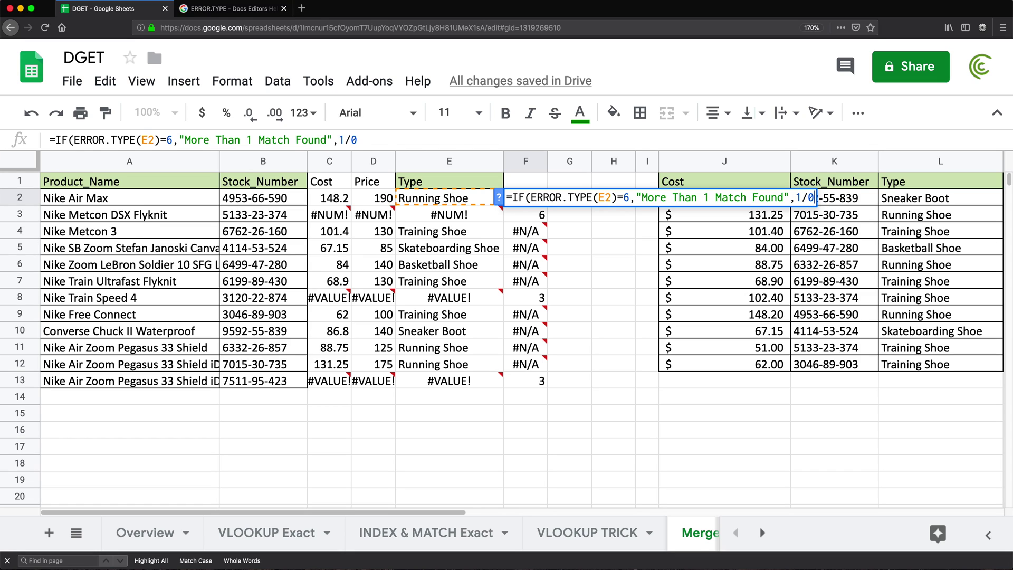
pyautogui.write(')')
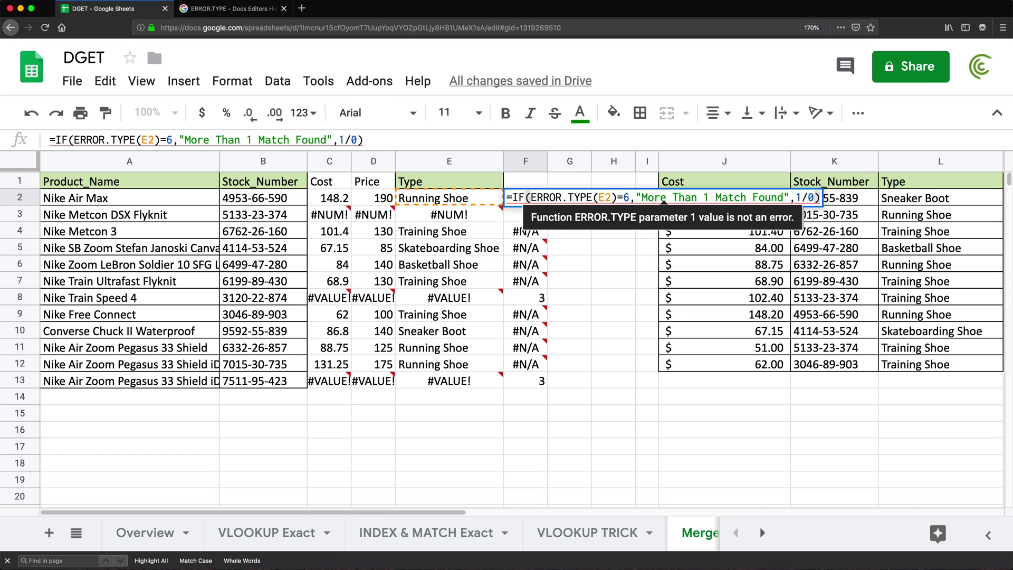
pyautogui.press('Return')
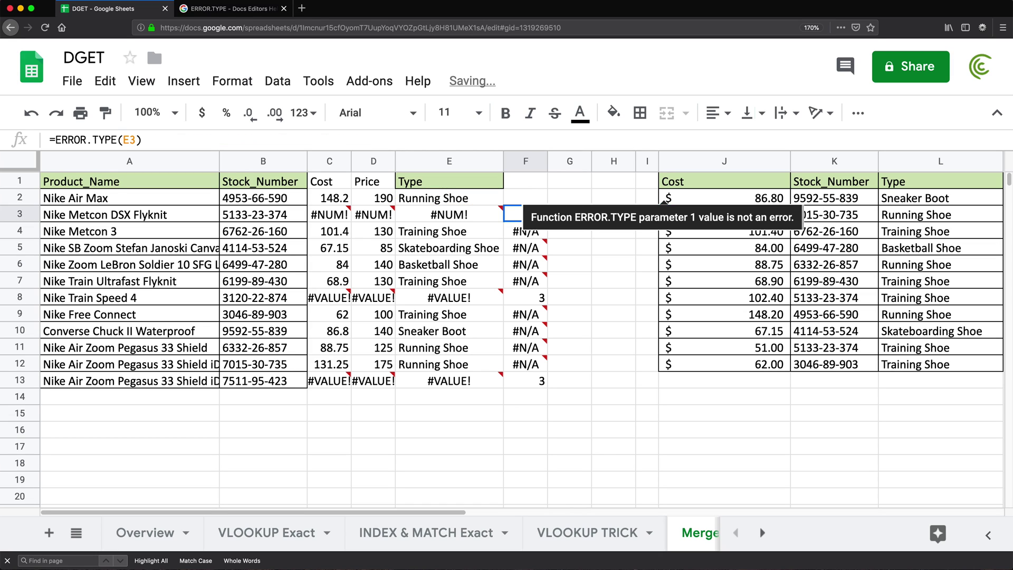
# Copy the F2 IF formula down to F13 and check the results in F3 through F8.
pyautogui.click(545, 198)
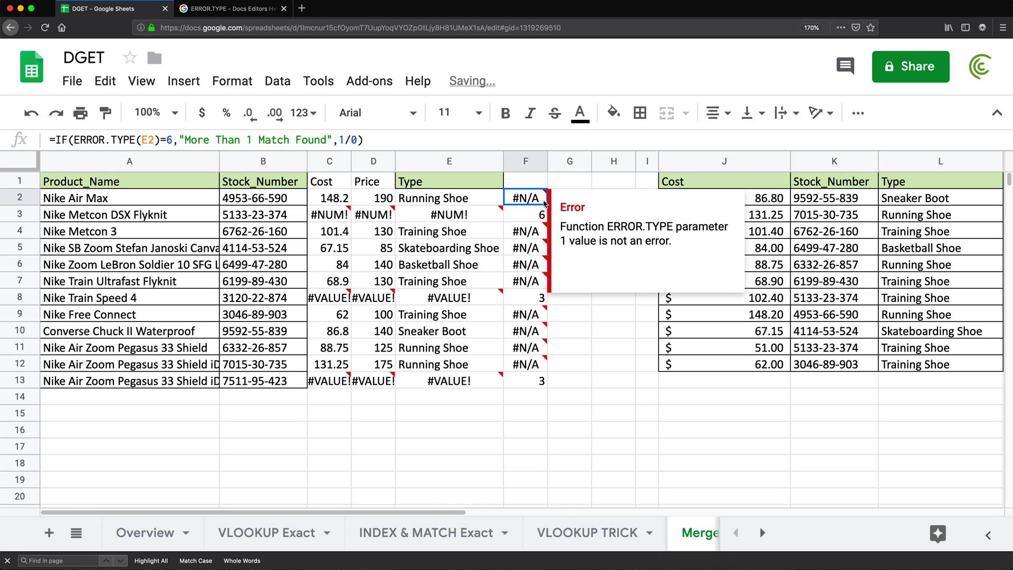
pyautogui.moveTo(546, 205); pyautogui.dragTo(530, 389)
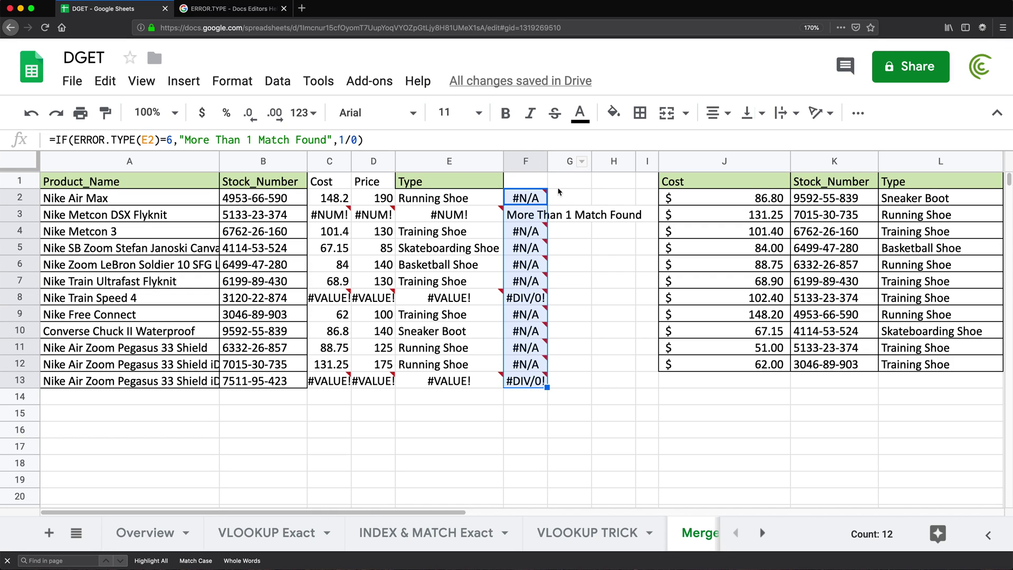
pyautogui.click(518, 216)
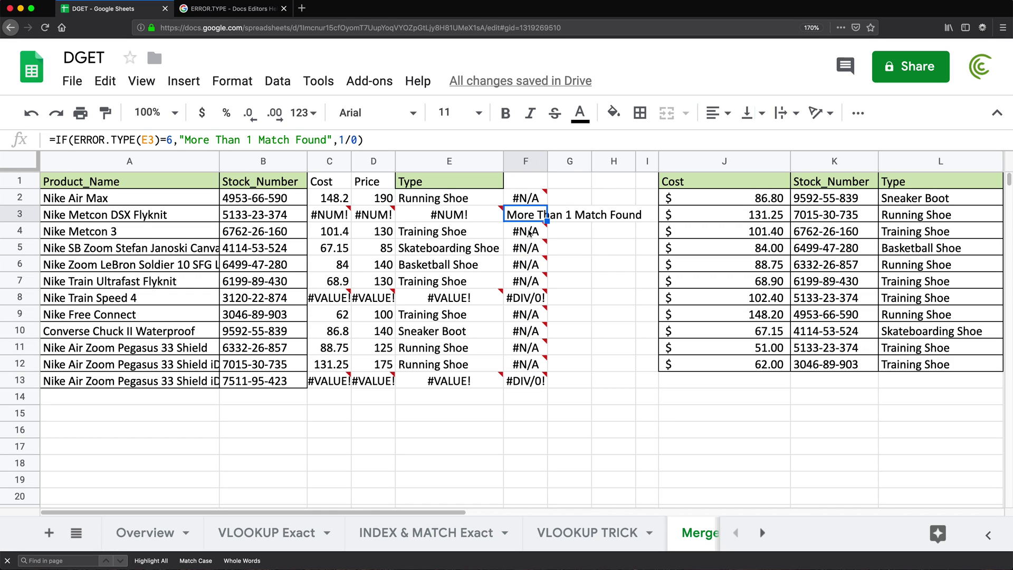
pyautogui.moveTo(529, 232); pyautogui.dragTo(530, 280)
pyautogui.click(532, 304)
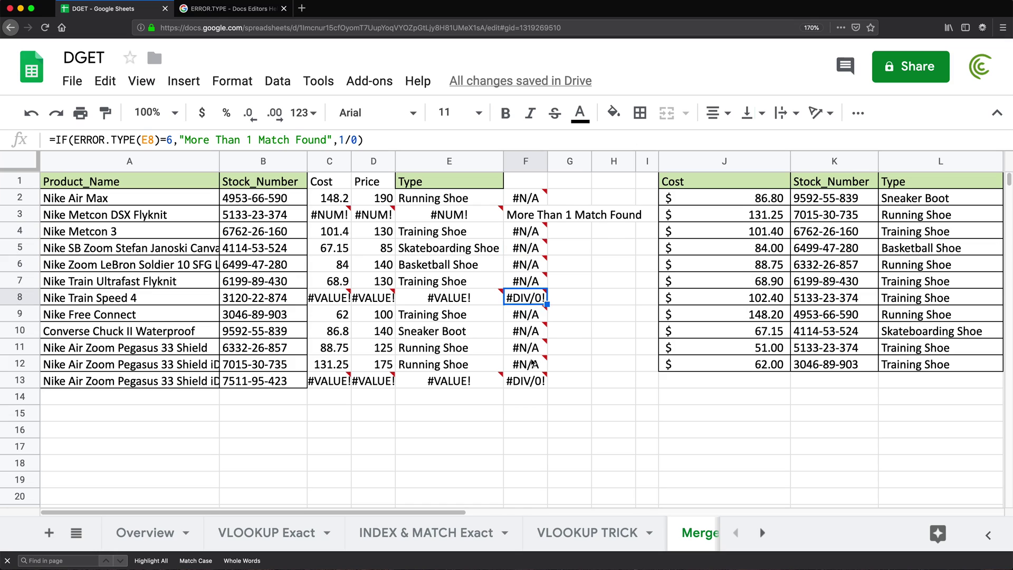
# Wrap the F2 IF formula in IFERROR with E2 as the fallback value.
pyautogui.doubleClick(526, 200)
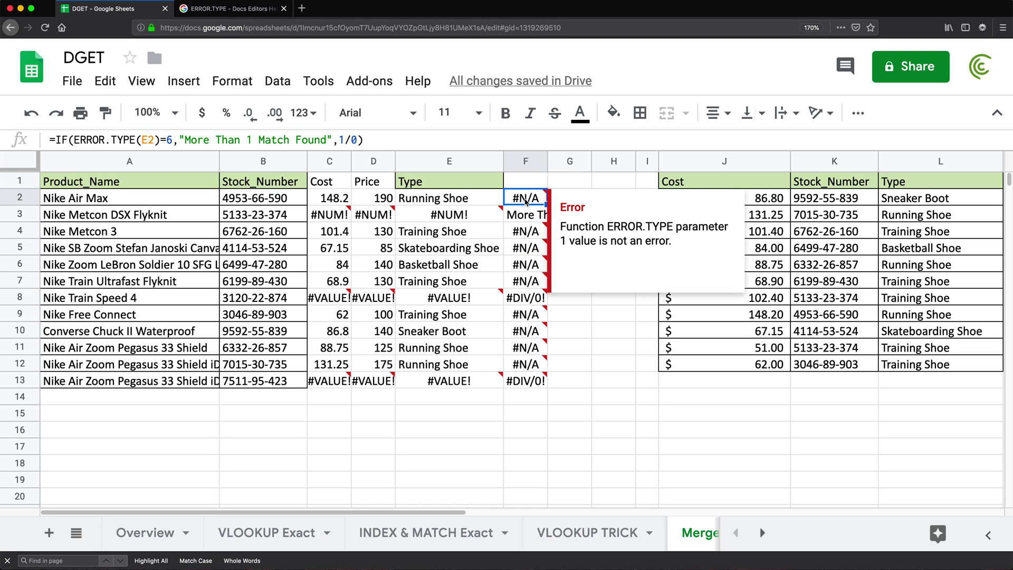
pyautogui.click(511, 196)
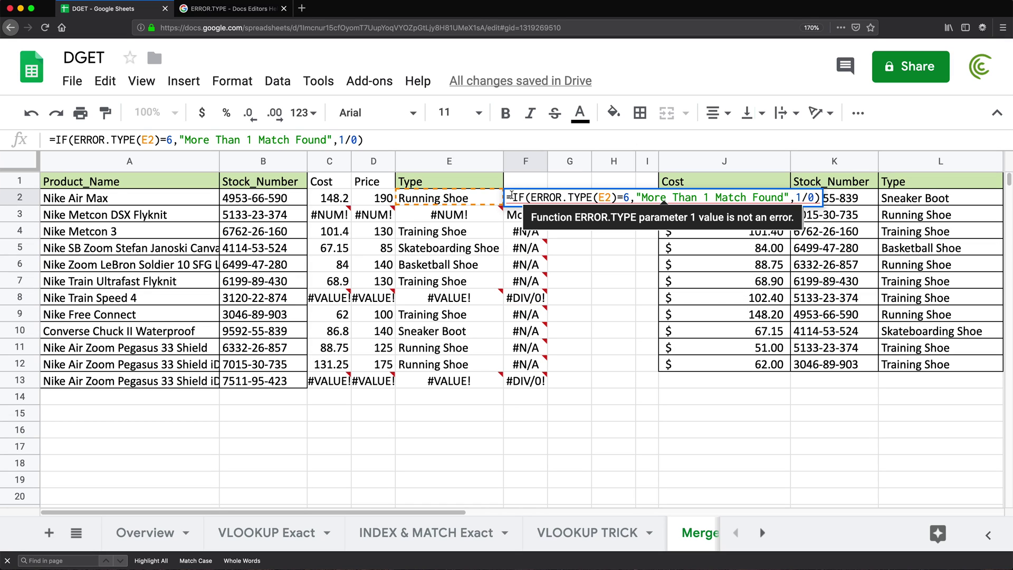
pyautogui.write('iferror(')
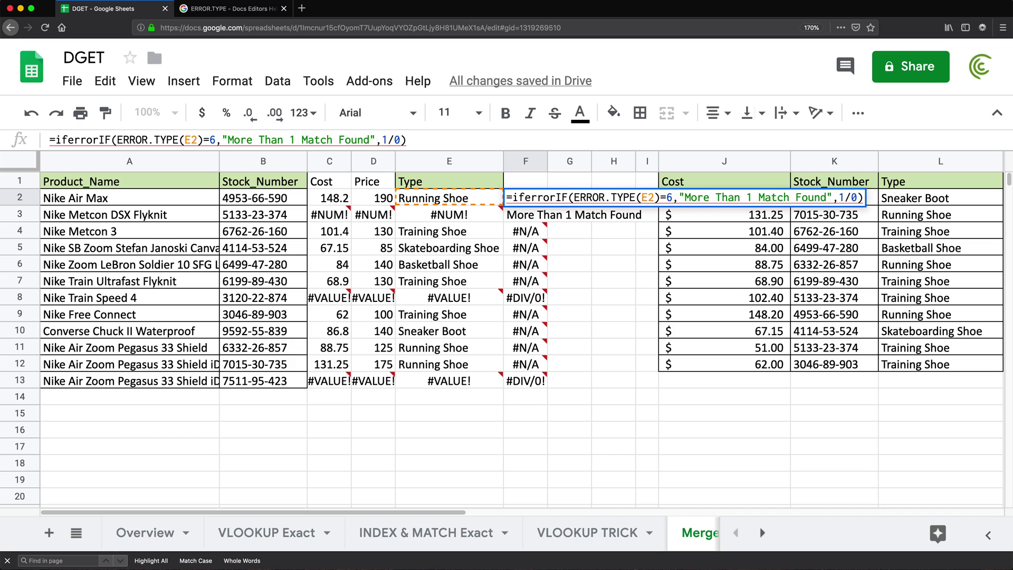
pyautogui.click(866, 197)
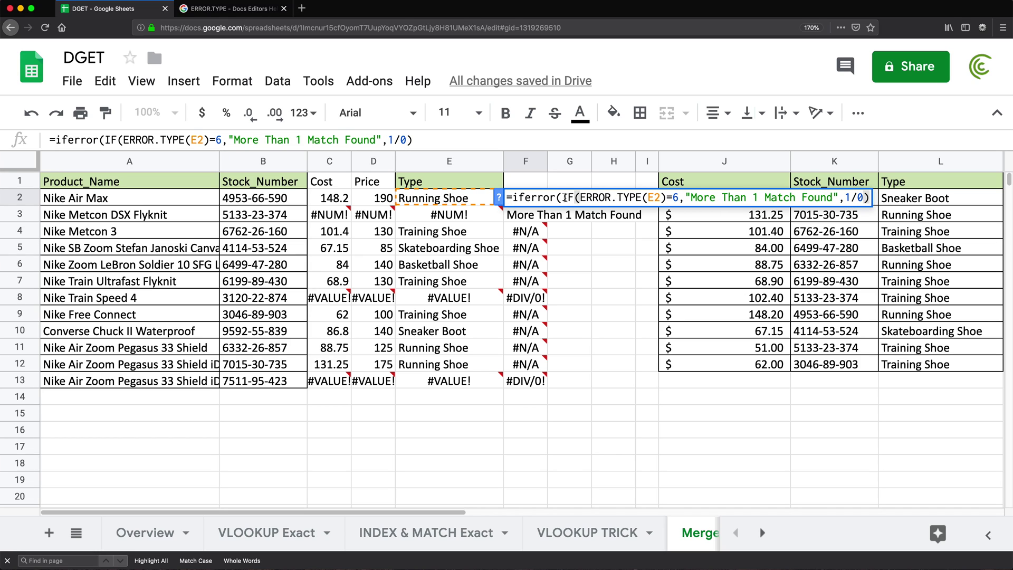
pyautogui.write(',')
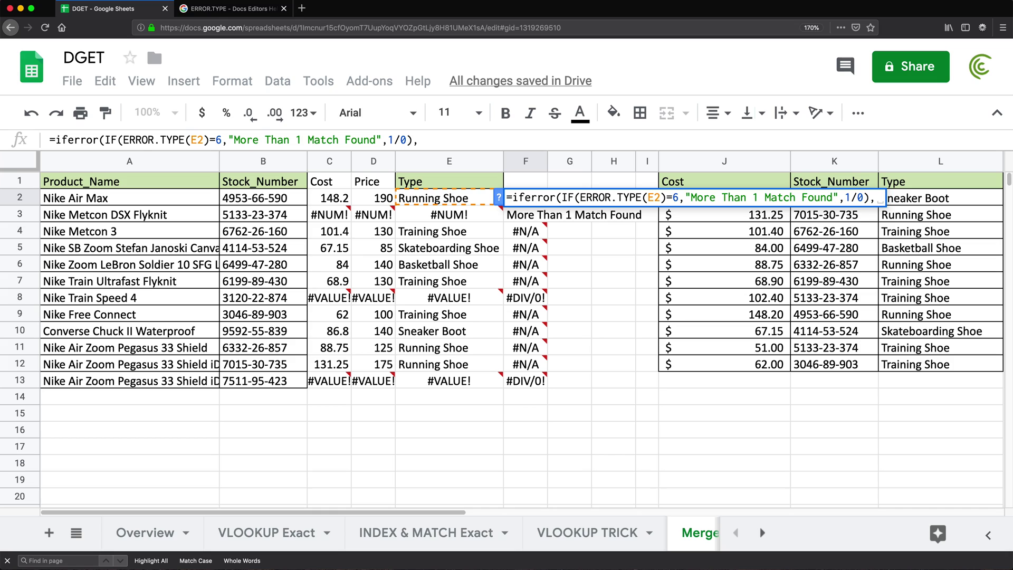
pyautogui.click(422, 201)
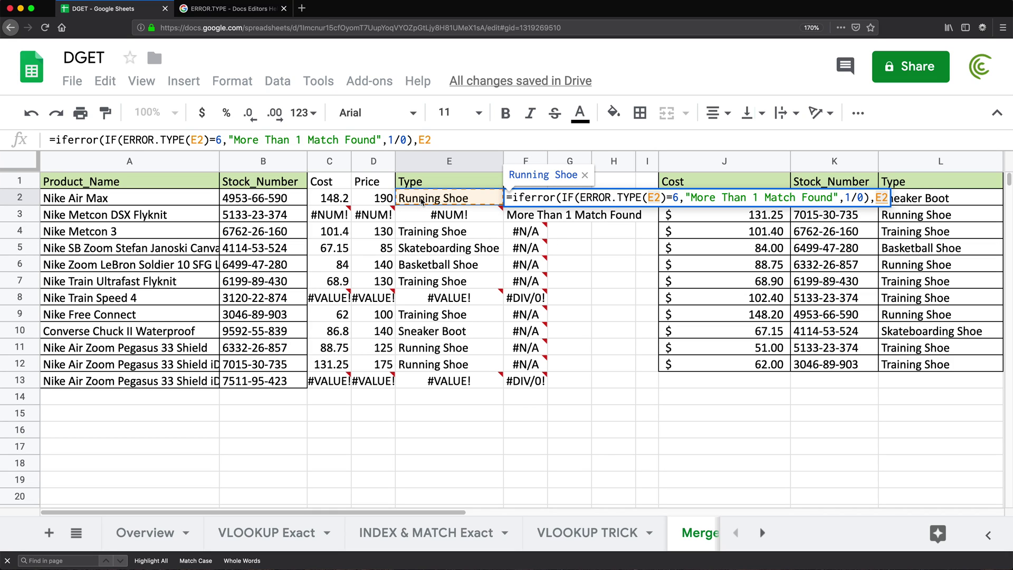
pyautogui.press('Return')
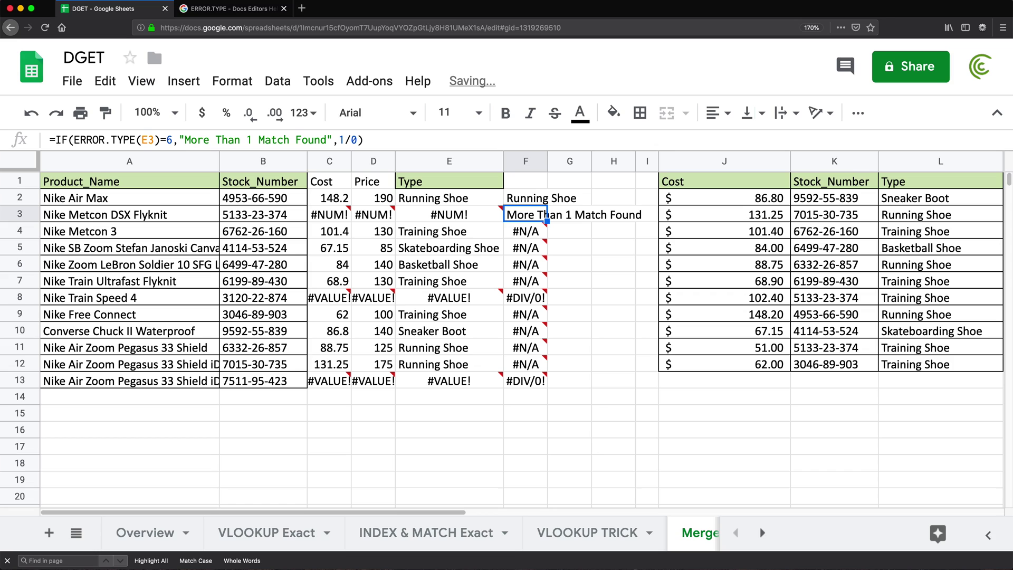
# Copy the IFERROR formula from F2 down to F13.
pyautogui.click(515, 203)
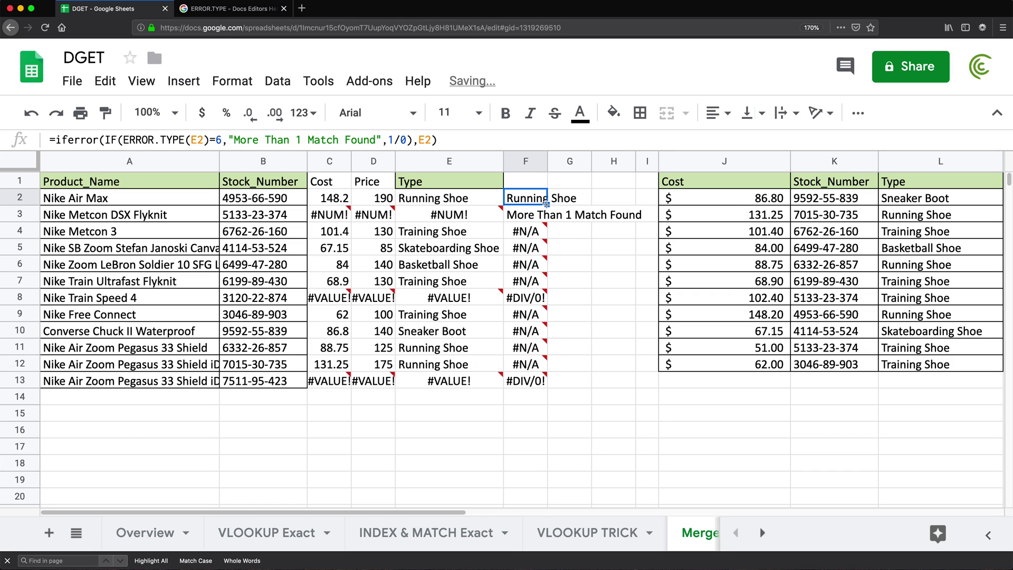
pyautogui.moveTo(546, 204); pyautogui.dragTo(538, 384)
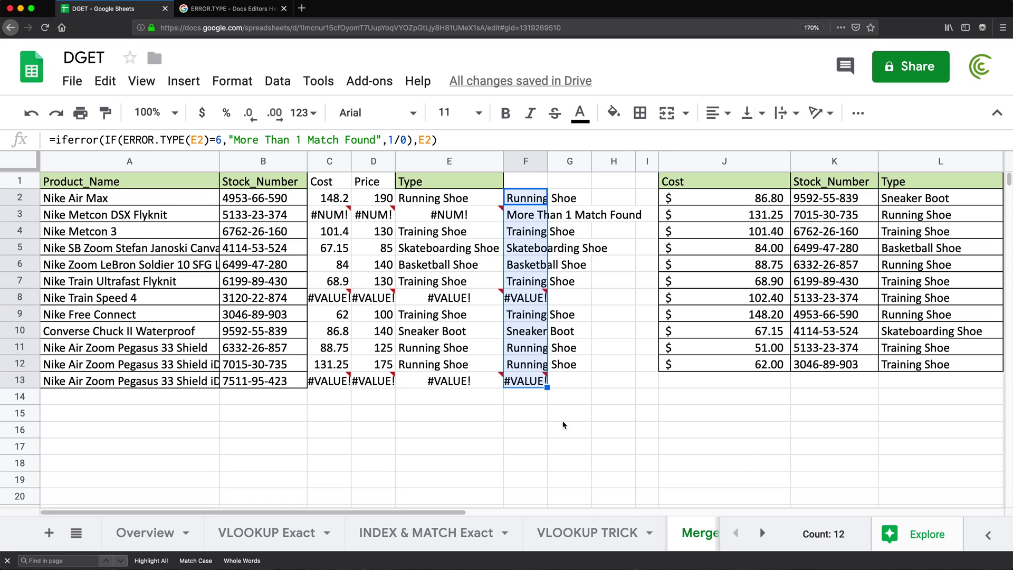
pyautogui.click(530, 161)
pyautogui.click(515, 198)
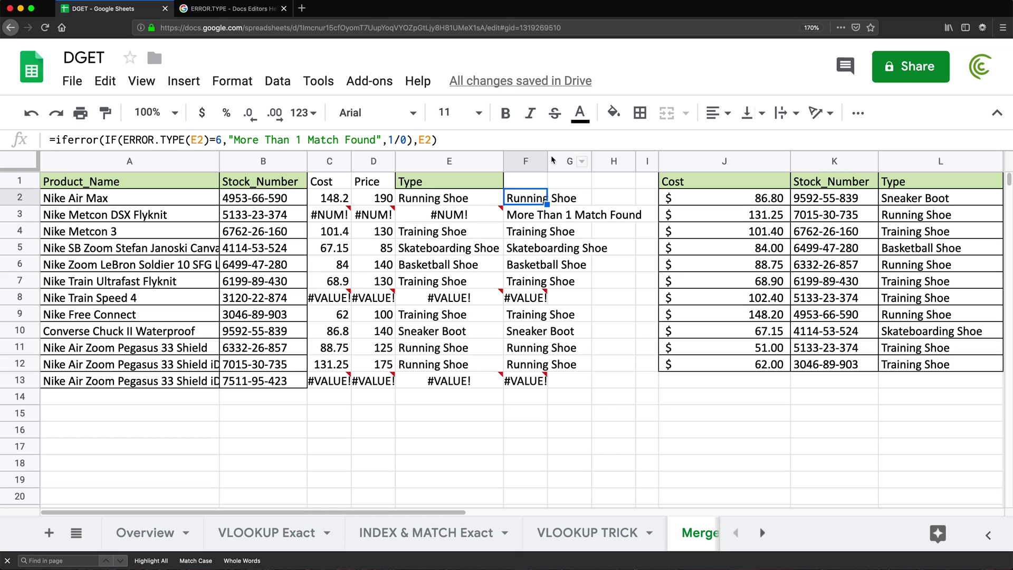
# Widen column F to fit its longest text and check the results in F8 and F3.
pyautogui.moveTo(547, 156); pyautogui.dragTo(647, 155)
pyautogui.click(551, 301)
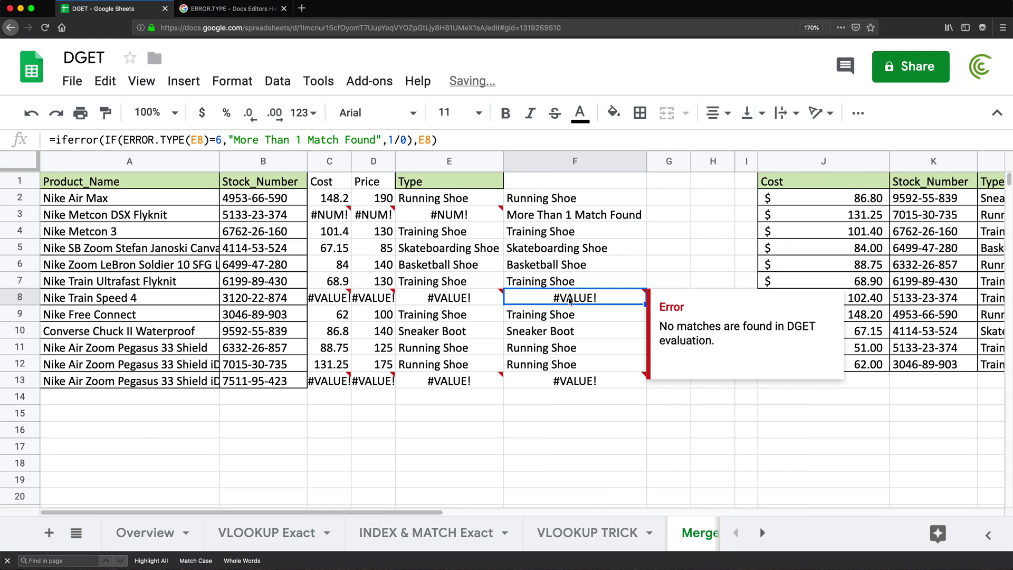
pyautogui.click(591, 215)
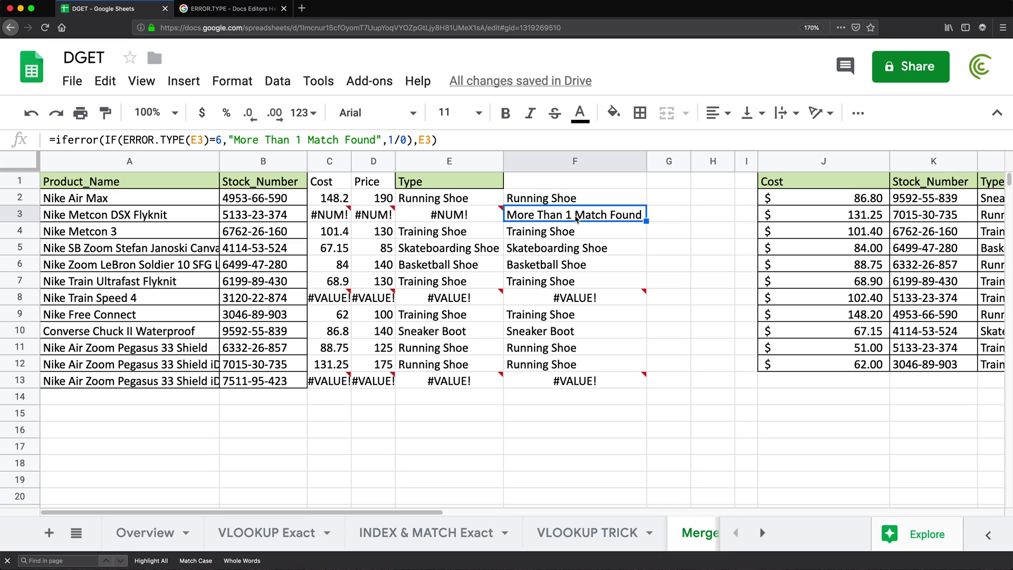
# Examine the ERROR.TYPE condition and the IF result arguments inside the F3 formula.
pyautogui.doubleClick(576, 216)
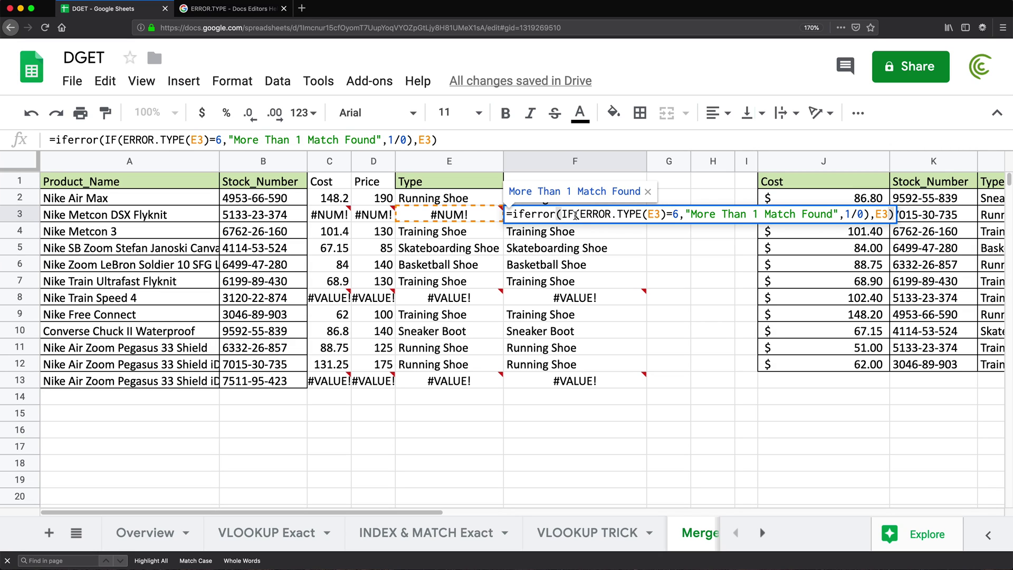
pyautogui.click(586, 214)
pyautogui.moveTo(582, 214); pyautogui.dragTo(680, 214)
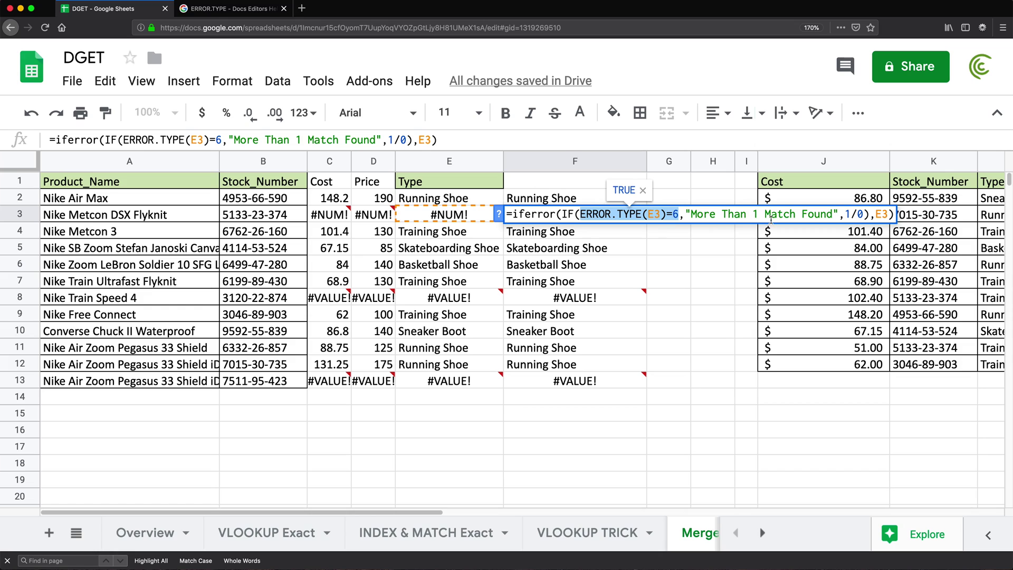
pyautogui.click(830, 214)
pyautogui.press('Return')
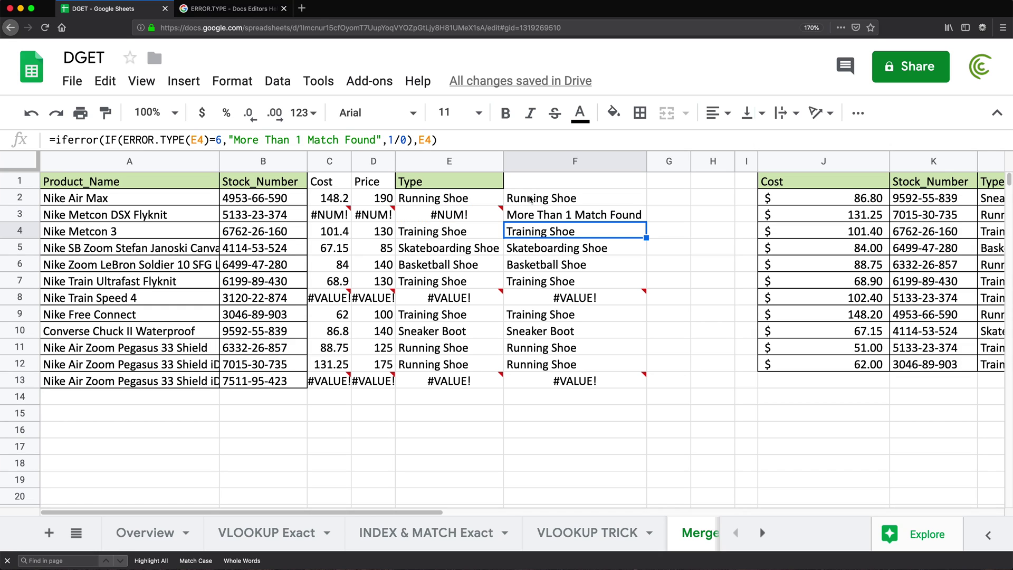
# Copy the DGET expression from E2 without its equals sign, leaving the cell unedited.
pyautogui.click(574, 201)
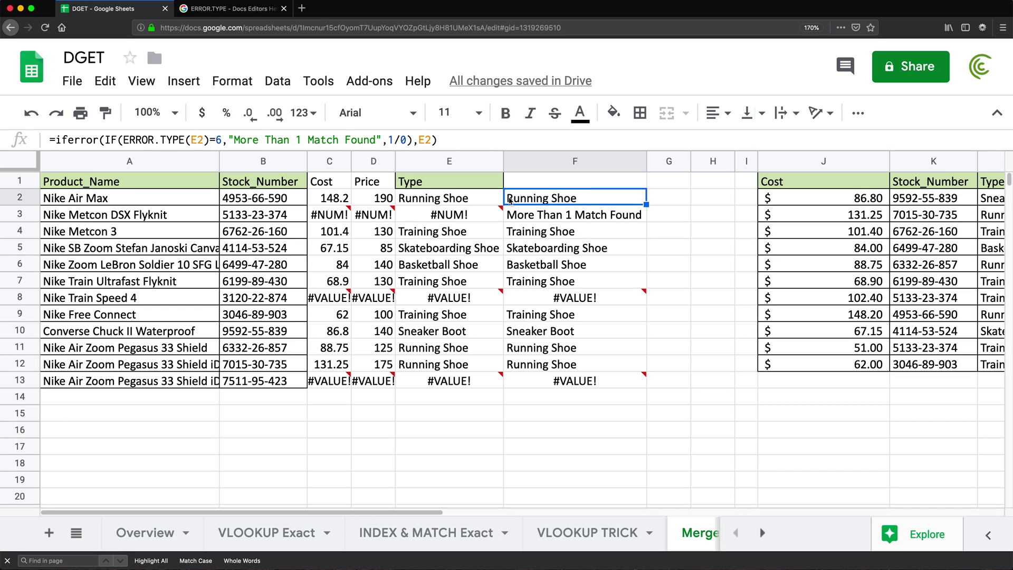
pyautogui.doubleClick(441, 199)
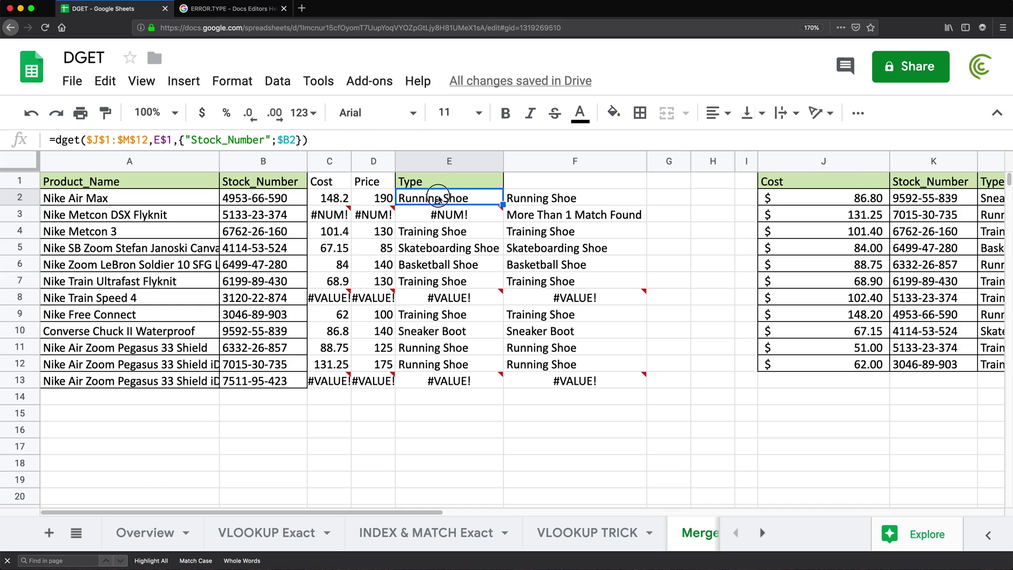
pyautogui.moveTo(407, 197); pyautogui.dragTo(668, 204)
pyautogui.press('super+c')
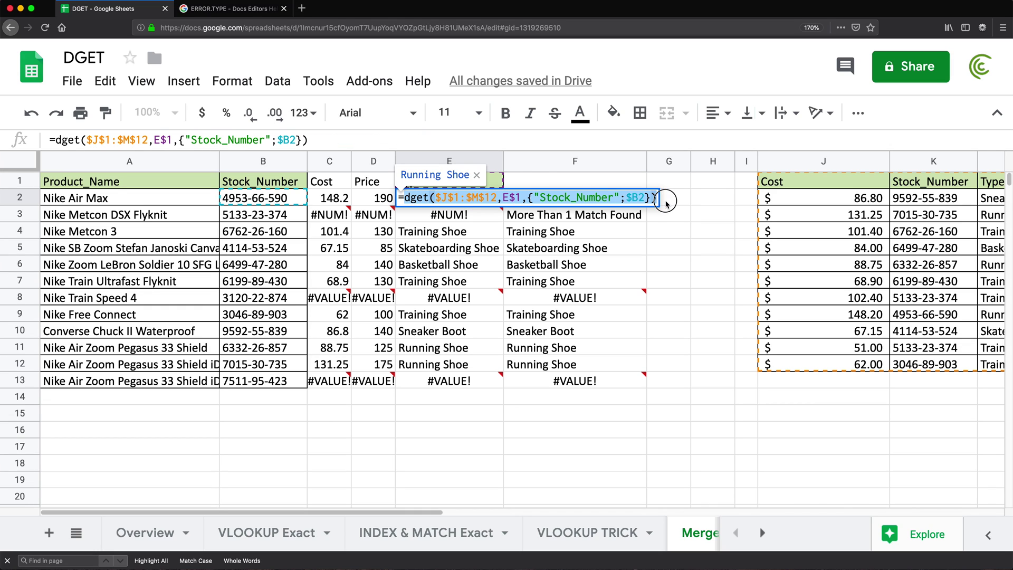
pyautogui.press('Escape')
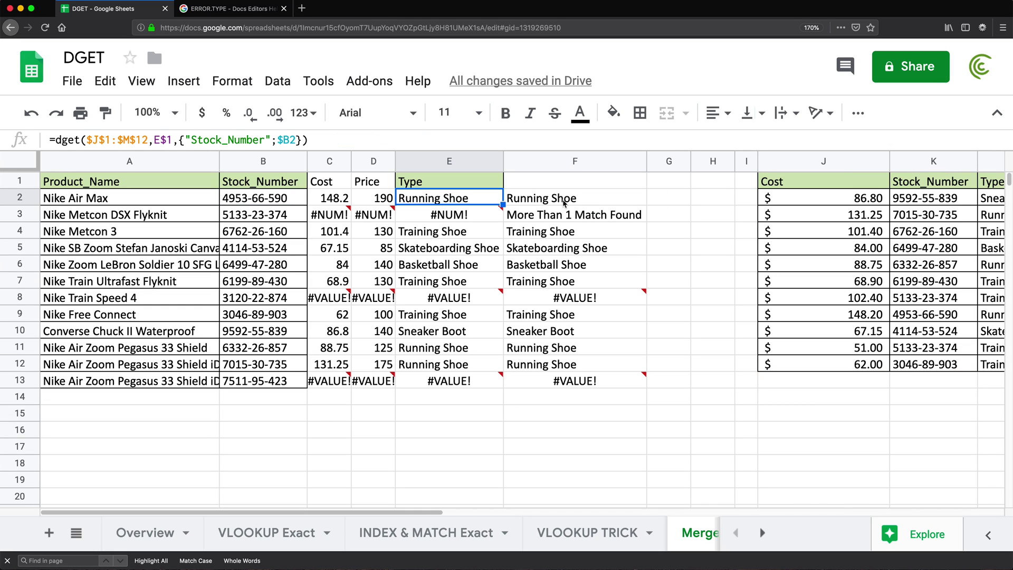
# Replace both E2 references in the F2 IFERROR formula with the copied DGET expression.
pyautogui.doubleClick(564, 203)
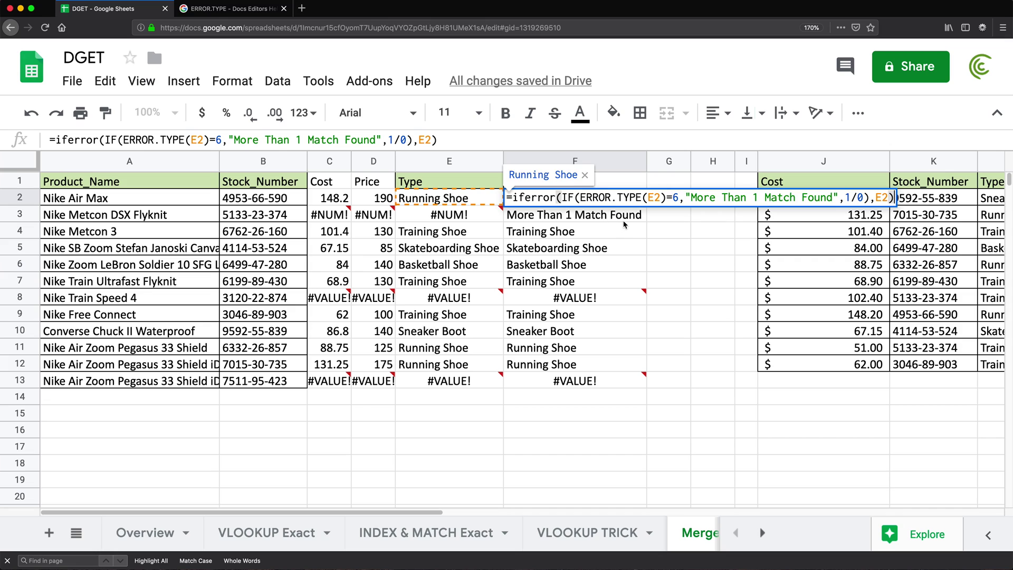
pyautogui.doubleClick(656, 198)
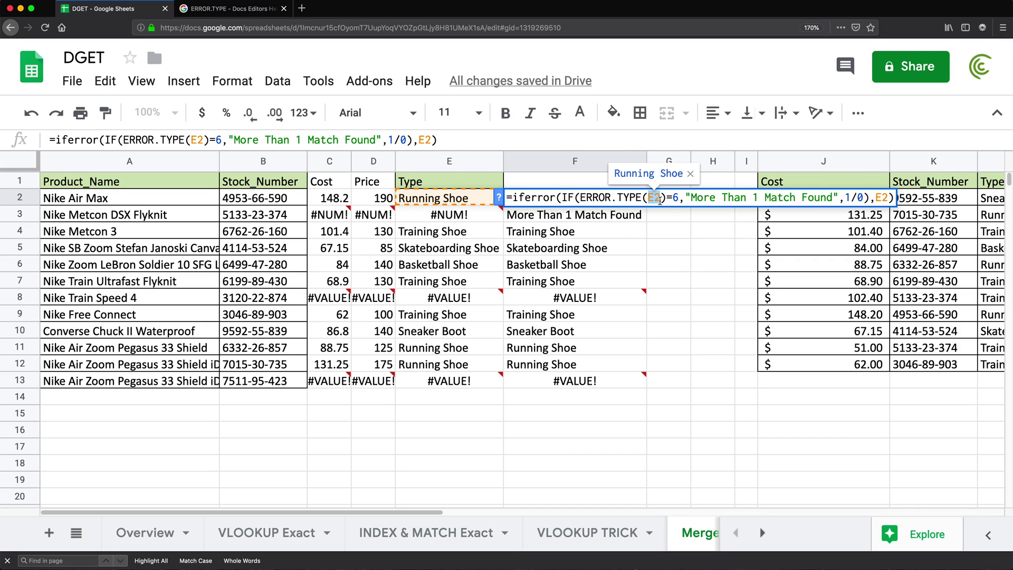
pyautogui.press('super+v')
pyautogui.doubleClick(621, 214)
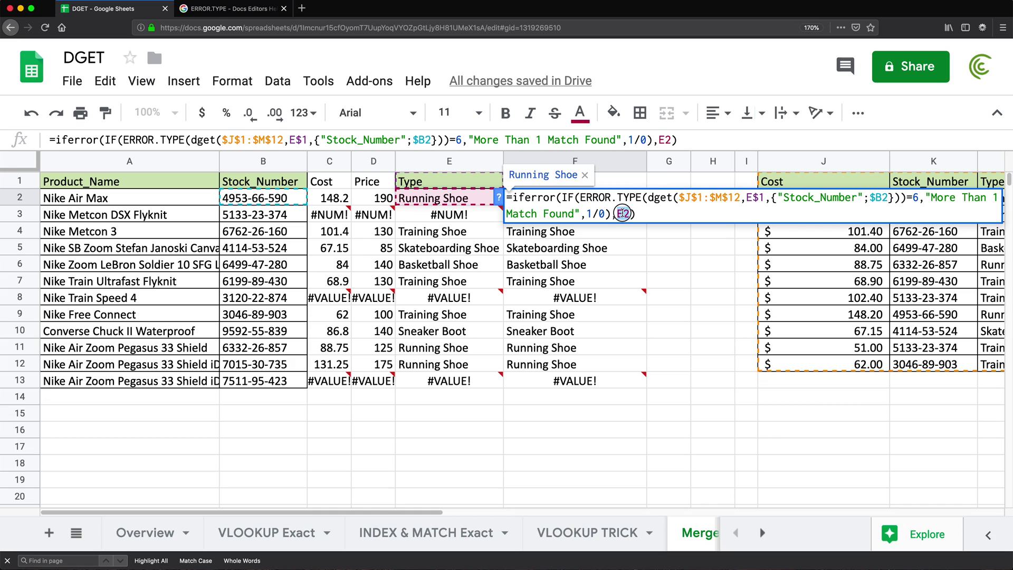
pyautogui.press('super+v')
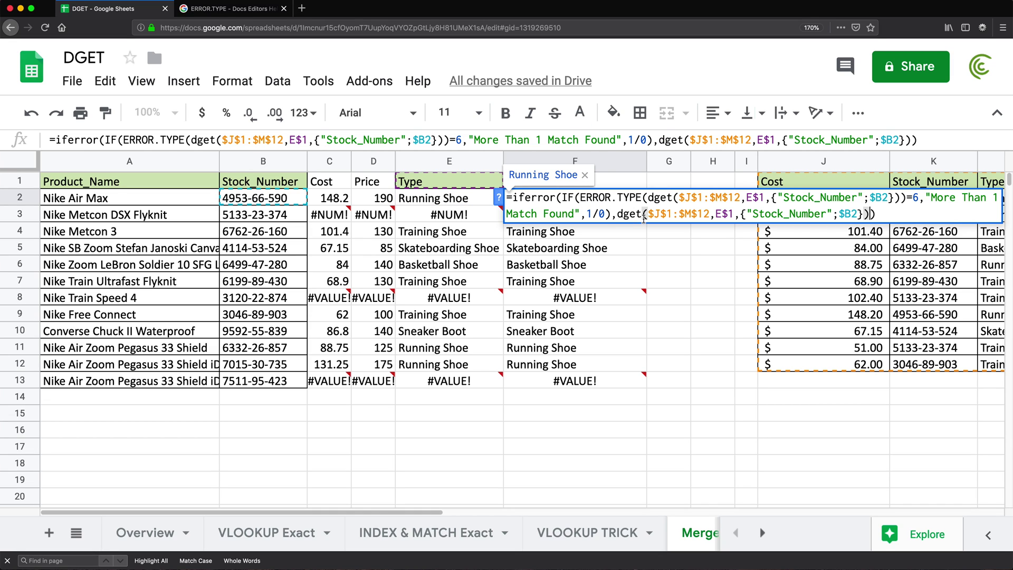
pyautogui.press('Return')
# Copy the combined IFERROR and DGET formula from F2 down to F13 and check F8.
pyautogui.click(640, 199)
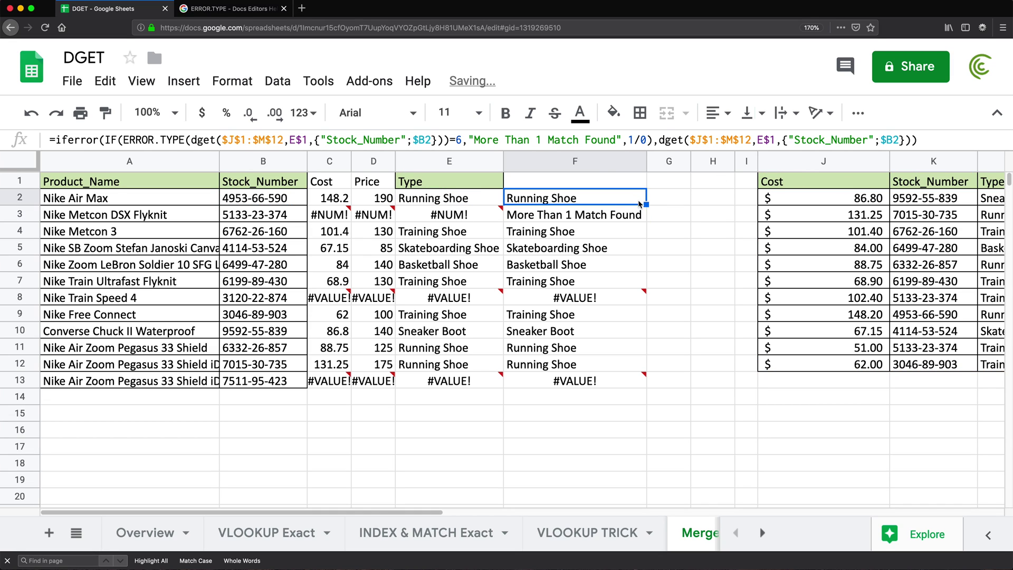
pyautogui.moveTo(647, 204); pyautogui.dragTo(633, 383)
pyautogui.click(574, 297)
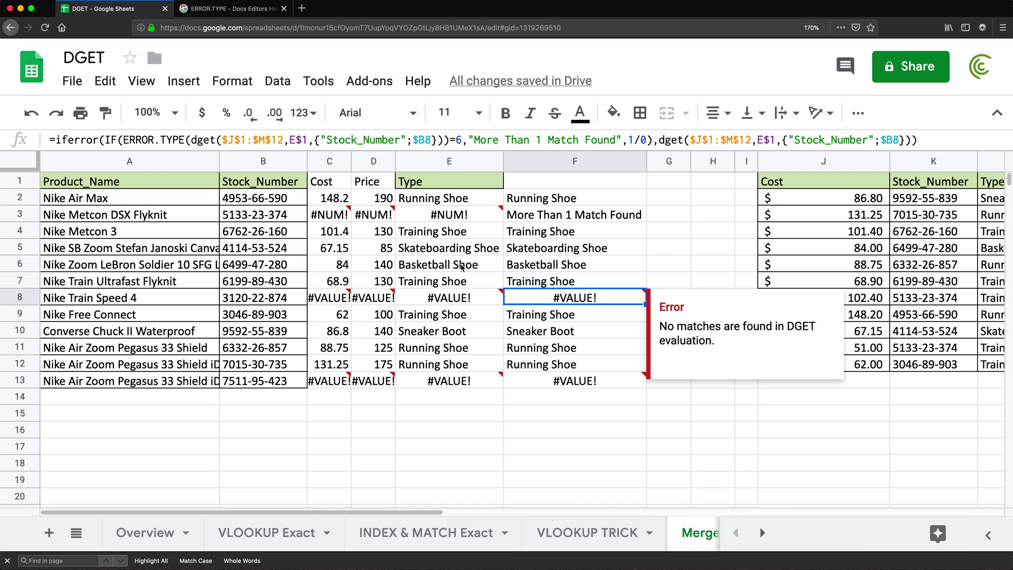
# Delete column E with the original DGET Type formulas.
pyautogui.rightClick(454, 161)
pyautogui.click(523, 289)
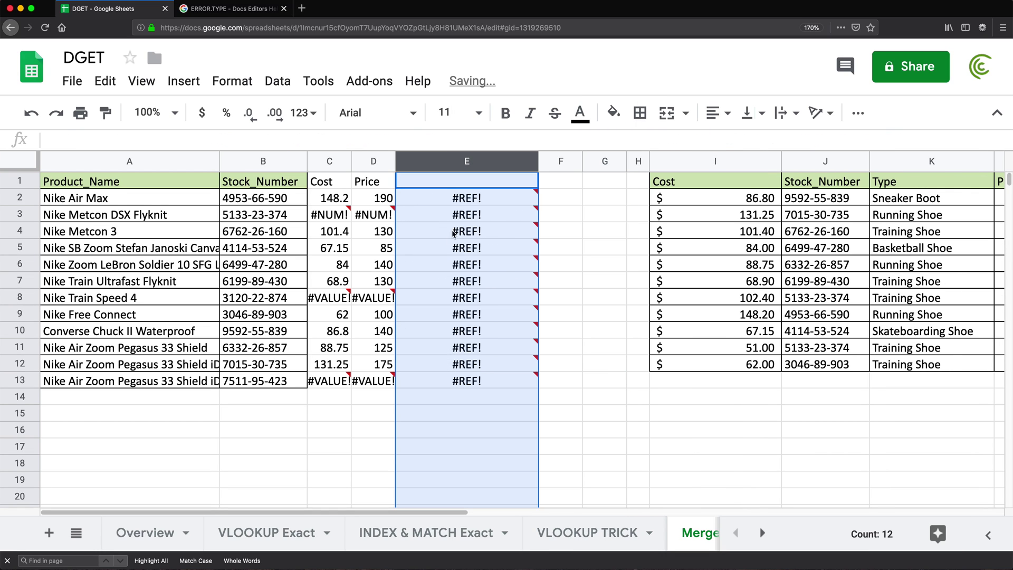
pyautogui.click(450, 186)
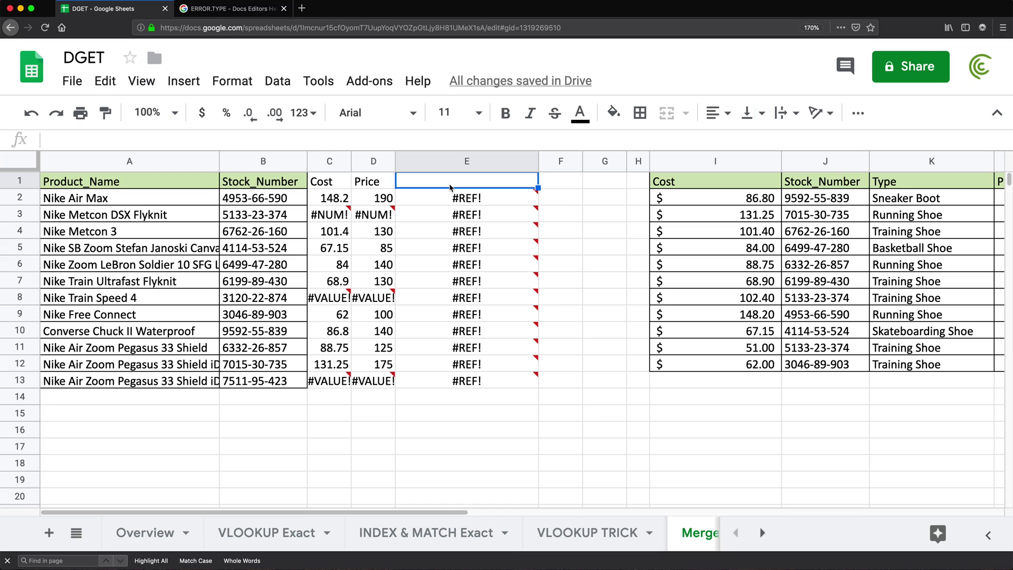
# Replace the #REF! in the first DGET of the E2 formula with E$1.
pyautogui.click(452, 201)
pyautogui.press('Return')
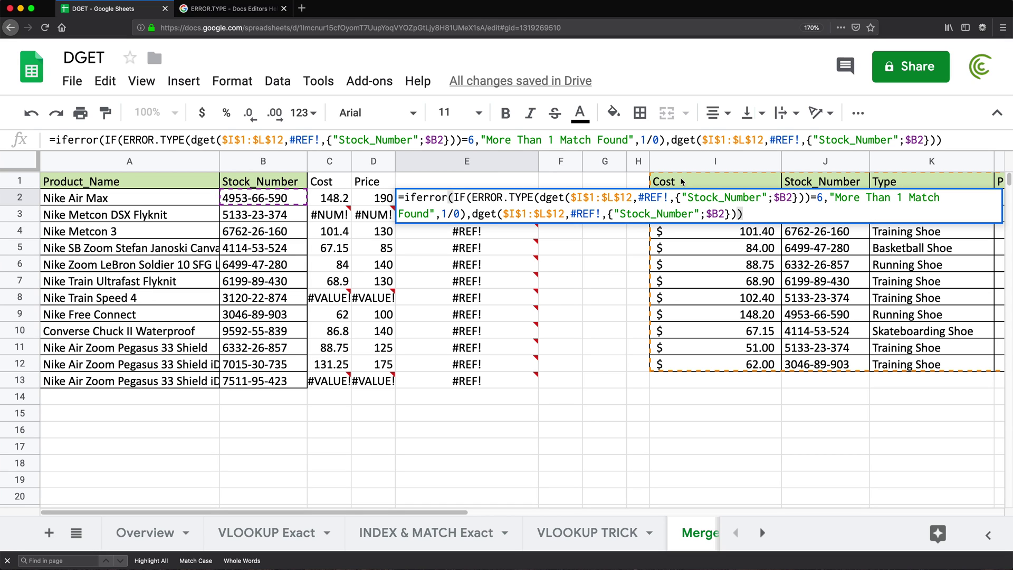
pyautogui.click(669, 197)
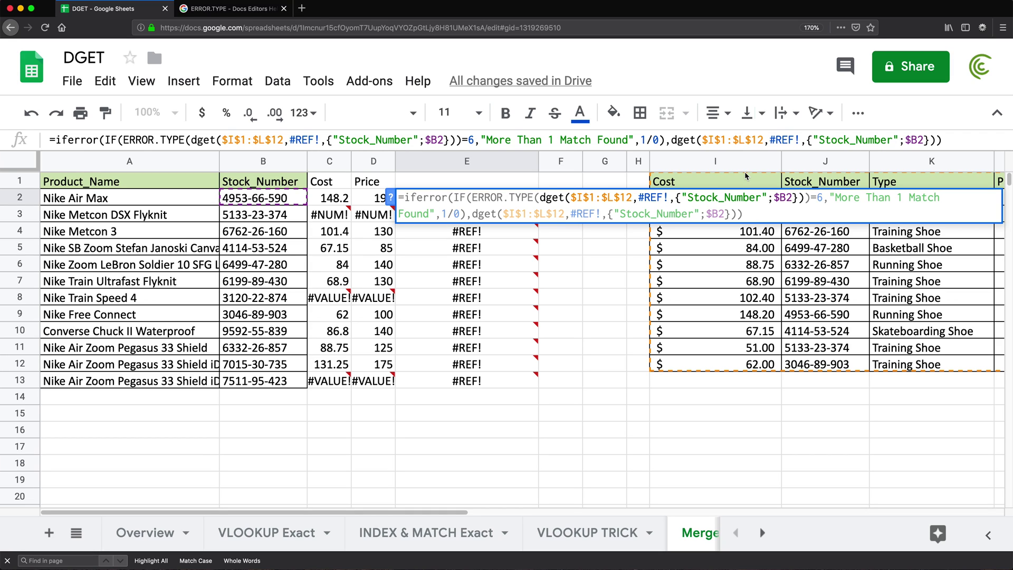
pyautogui.press('BackSpace')
pyautogui.press('BackSpace')
pyautogui.press('BackSpace')
pyautogui.press('BackSpace')
pyautogui.press('BackSpace')
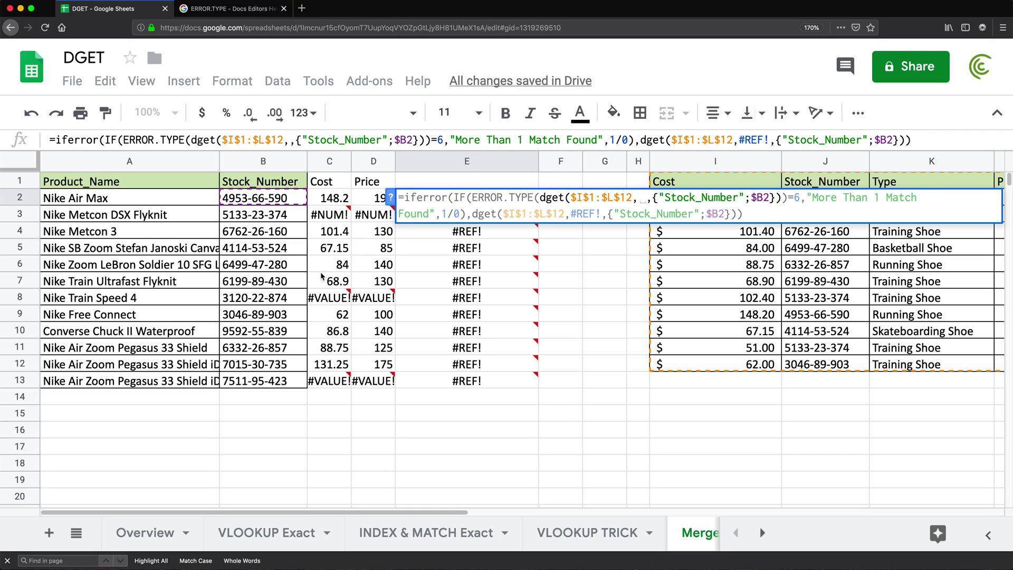
pyautogui.click(445, 183)
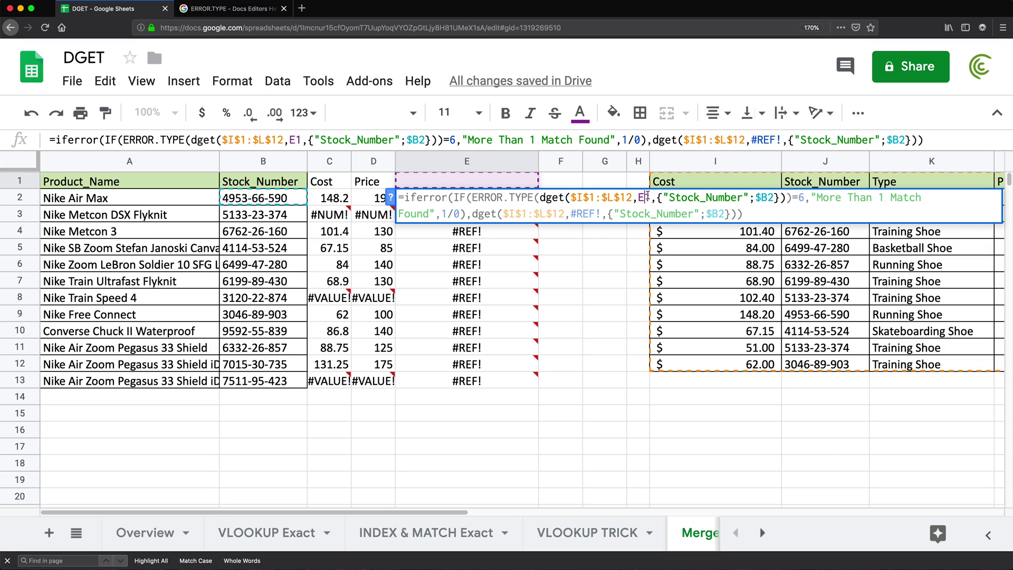
pyautogui.write('$')
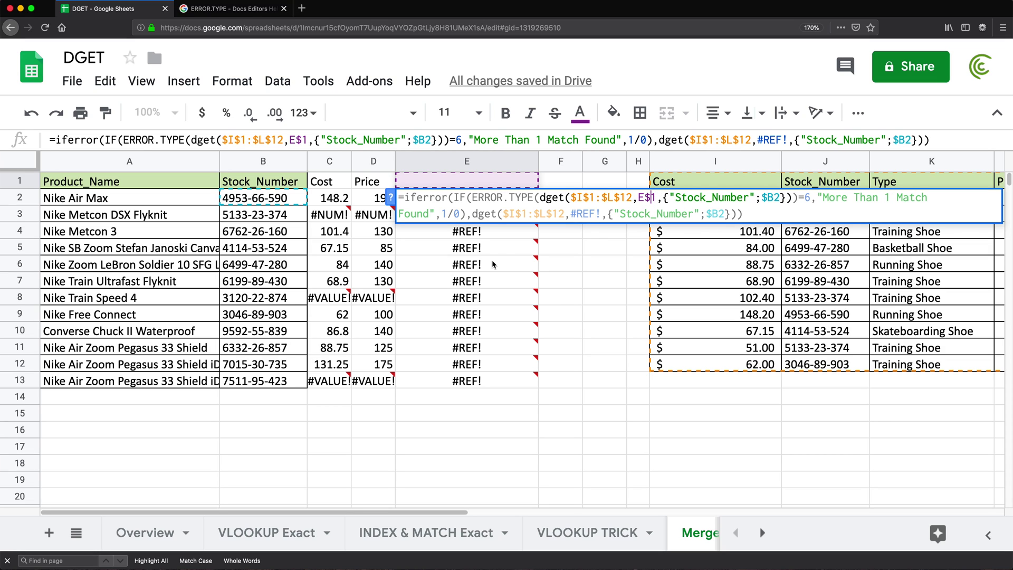
# Replace the #REF! in the second DGET of the E2 formula with E$1 and commit the formula.
pyautogui.click(602, 214)
pyautogui.press('BackSpace')
pyautogui.press('BackSpace')
pyautogui.press('BackSpace')
pyautogui.press('BackSpace')
pyautogui.press('BackSpace')
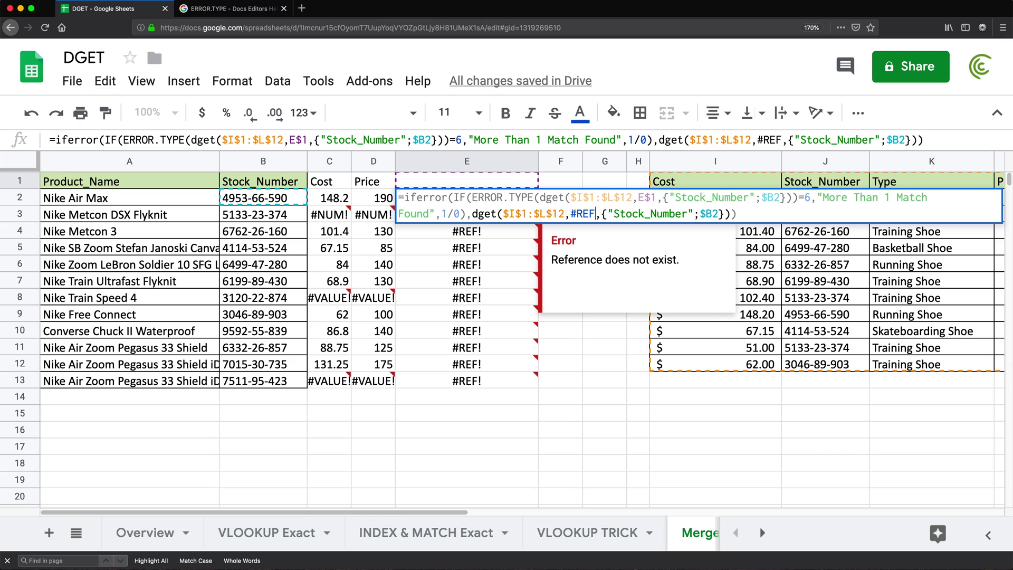
pyautogui.click(469, 183)
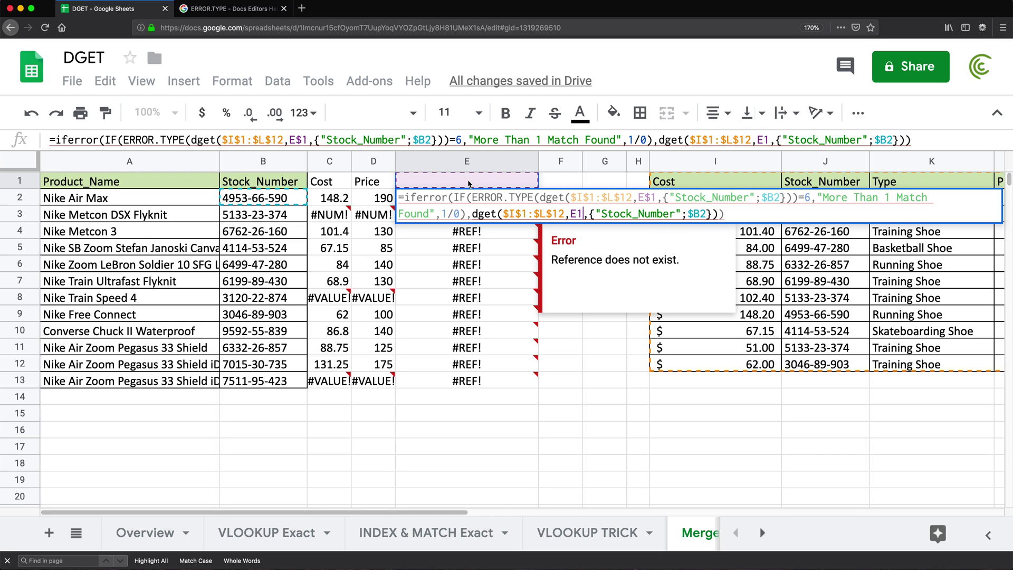
pyautogui.press('Return')
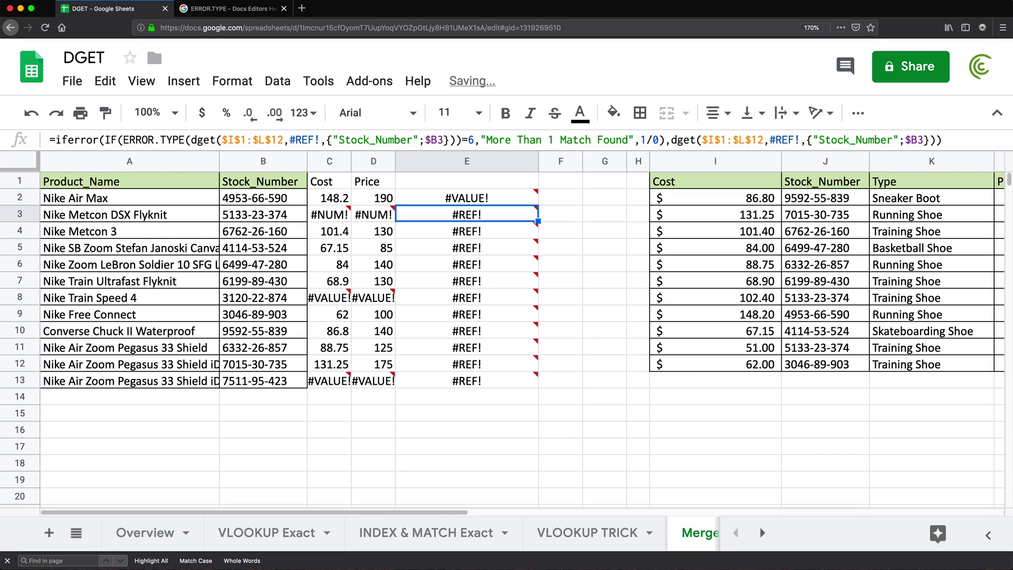
pyautogui.click(514, 202)
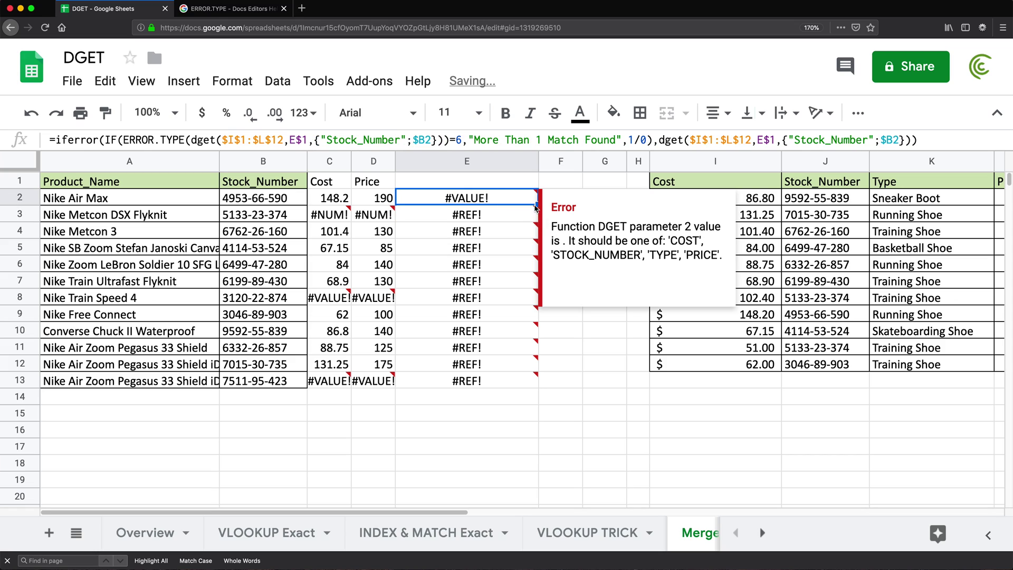
pyautogui.click(510, 184)
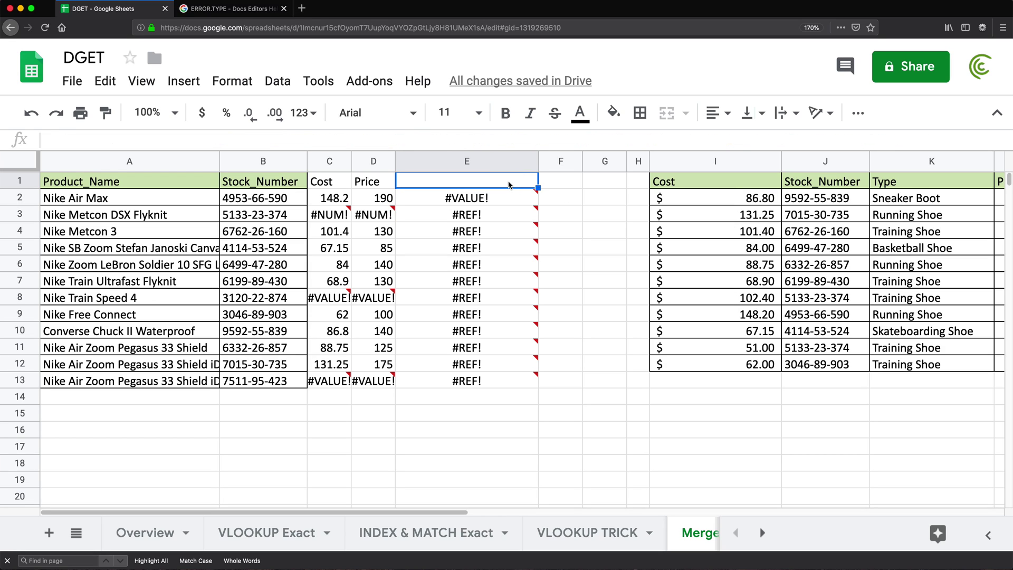
pyautogui.write('Size')
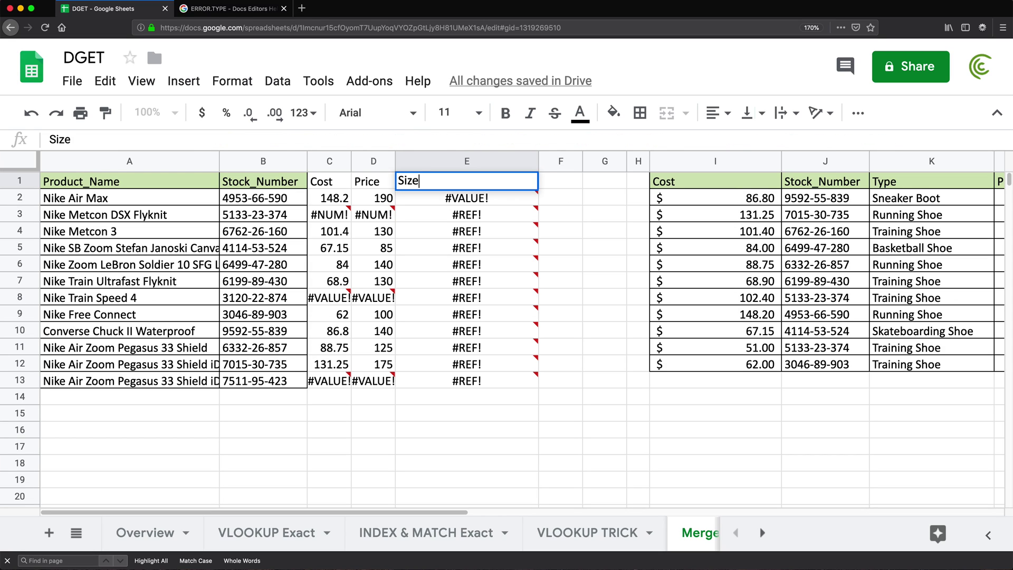
pyautogui.press('Return')
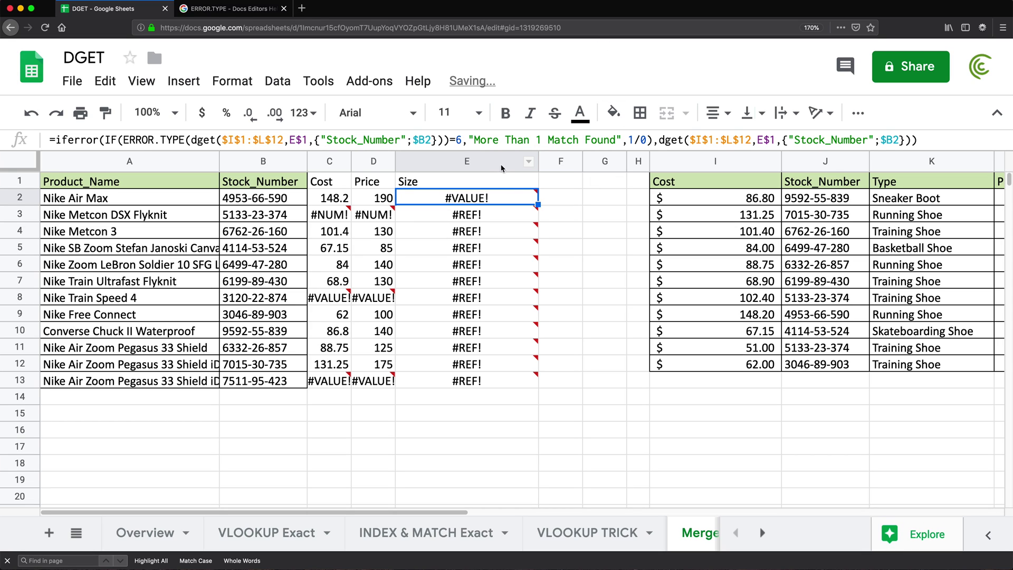
pyautogui.click(487, 178)
pyautogui.write('Tpyr')
pyautogui.press('Return')
# Enter Type as the header in E1 and copy the E2 formula down to E13.
pyautogui.click(466, 180)
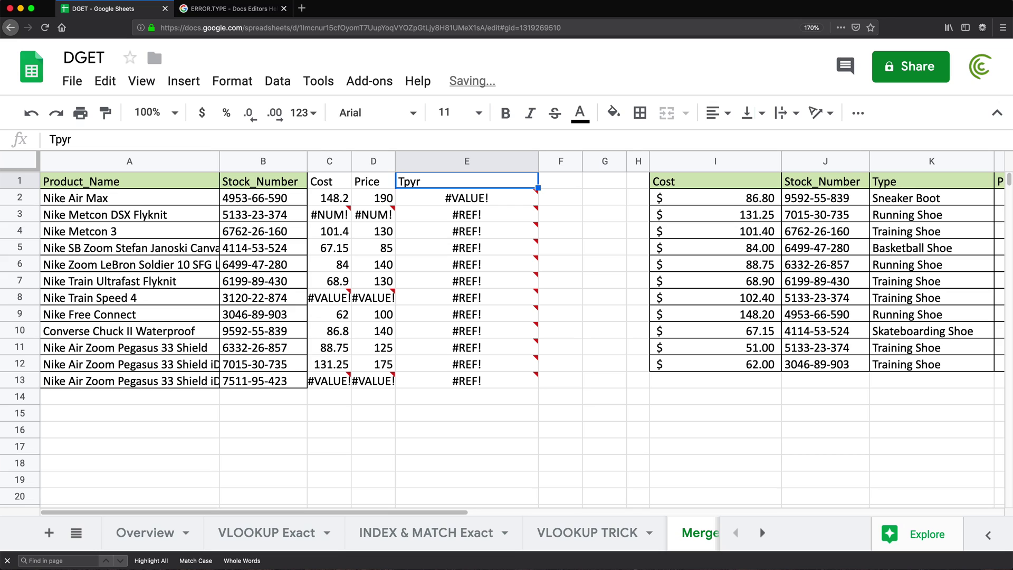
pyautogui.write('Type')
pyautogui.press('Return')
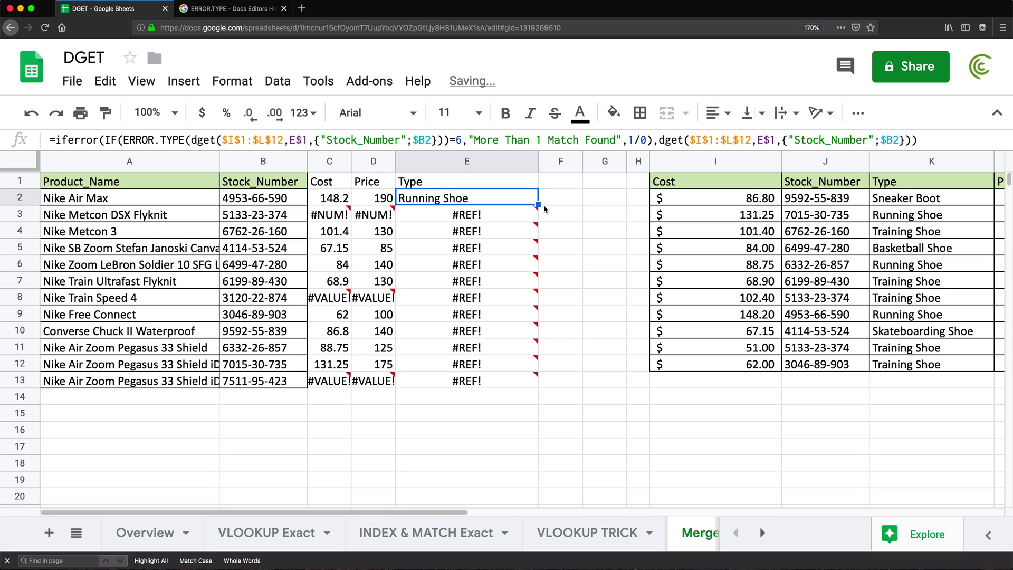
pyautogui.keyDown('shift'); pyautogui.click(521, 381); pyautogui.keyUp('shift')
pyautogui.hotkey('ctrl', 'd')
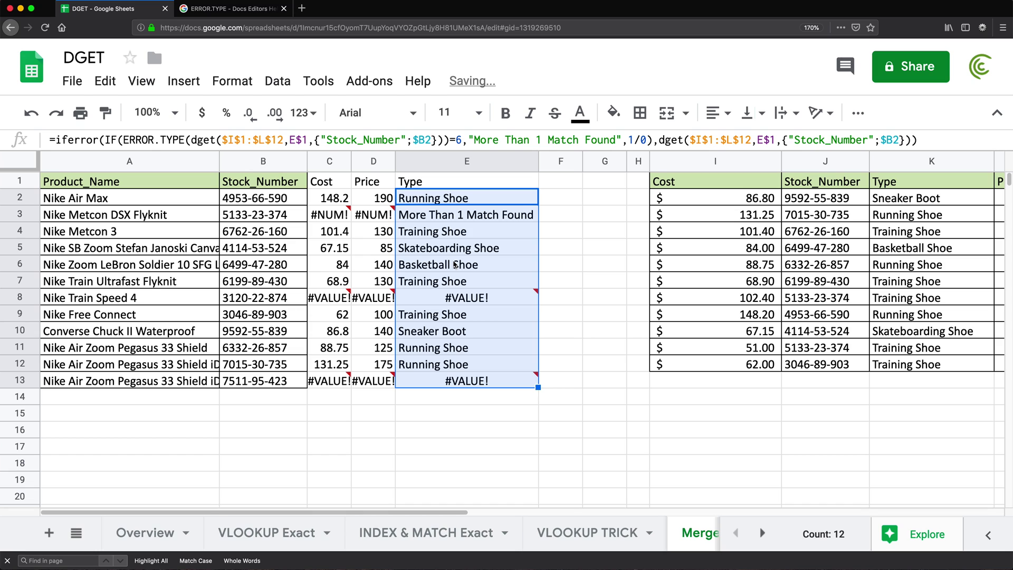
# Delete columns F through L, including the lookup table, from the Merge Data sheet.
pyautogui.click(700, 533)
pyautogui.moveTo(560, 161); pyautogui.dragTo(786, 161)
pyautogui.rightClick(786, 161)
pyautogui.click(860, 294)
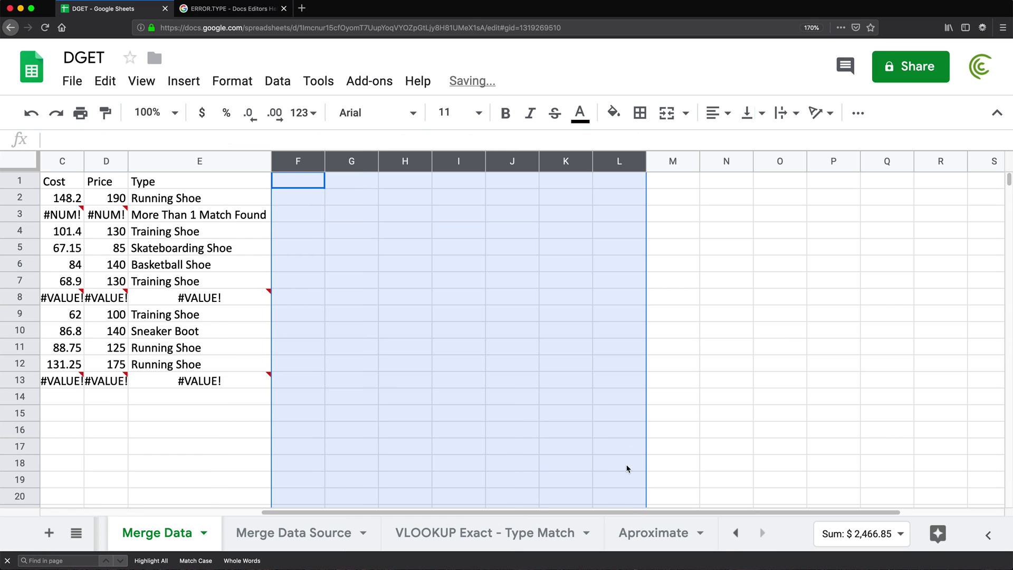
pyautogui.moveTo(651, 511); pyautogui.dragTo(406, 510)
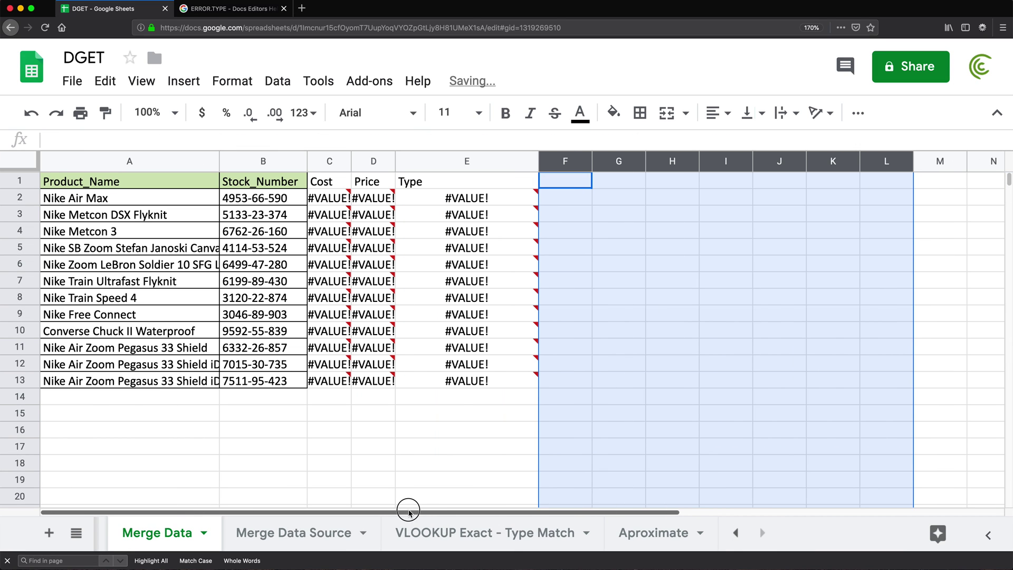
# Clear the formulas in C2:E13 and the Cost, Price and Type headers in C1:E1 of the Merge Data sheet.
pyautogui.moveTo(330, 202); pyautogui.dragTo(505, 380)
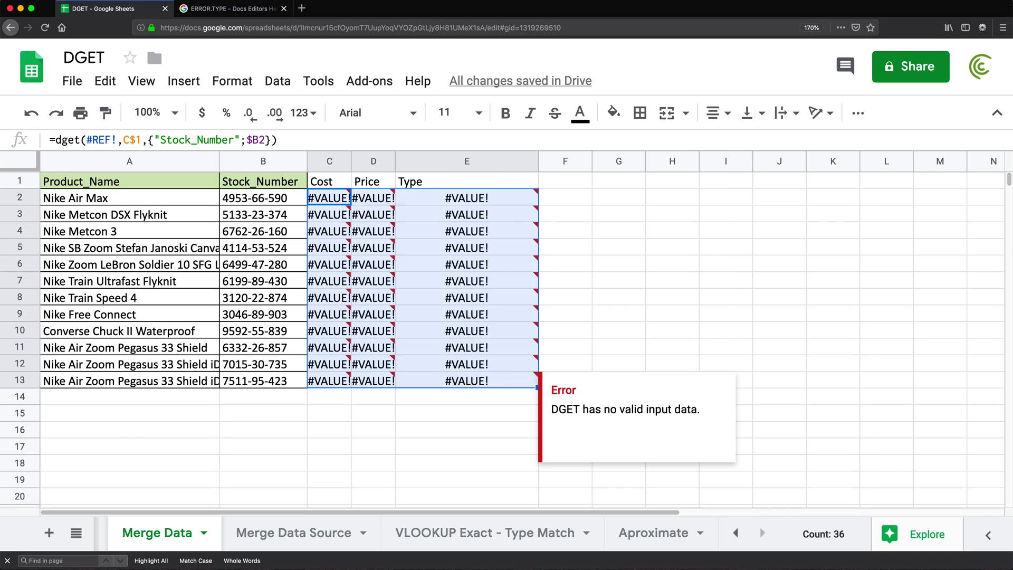
pyautogui.press('Delete')
pyautogui.moveTo(323, 184); pyautogui.dragTo(468, 186)
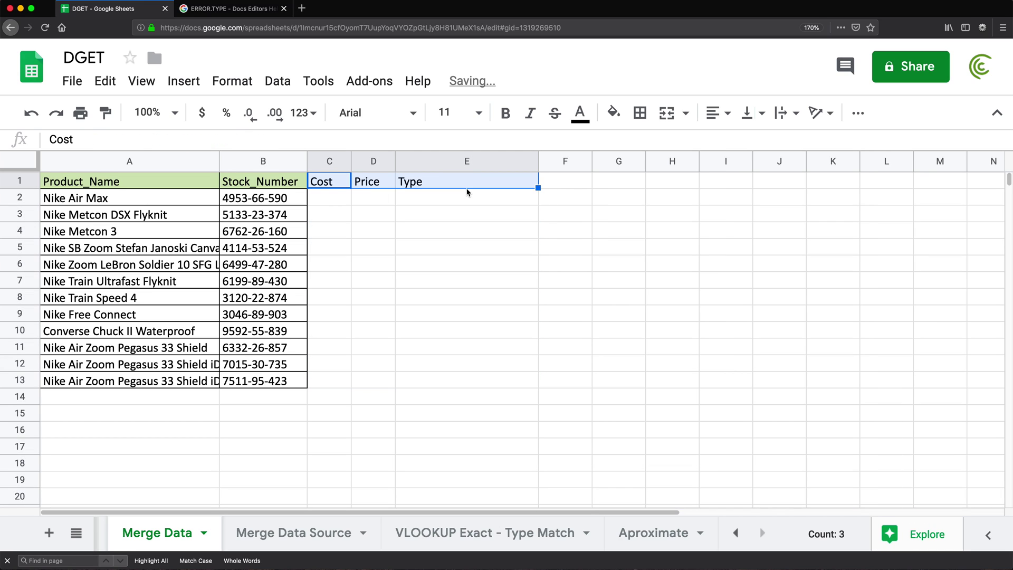
pyautogui.press('Delete')
pyautogui.click(372, 246)
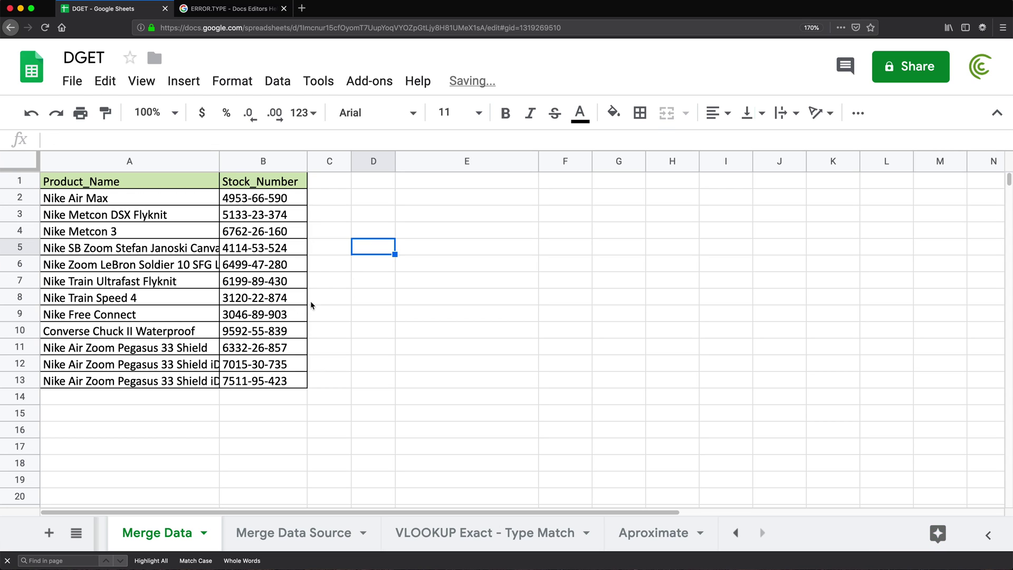
# Copy the header row A1:D1 from the Merge Data Source sheet into the Merge Data sheet starting at C1.
pyautogui.click(301, 533)
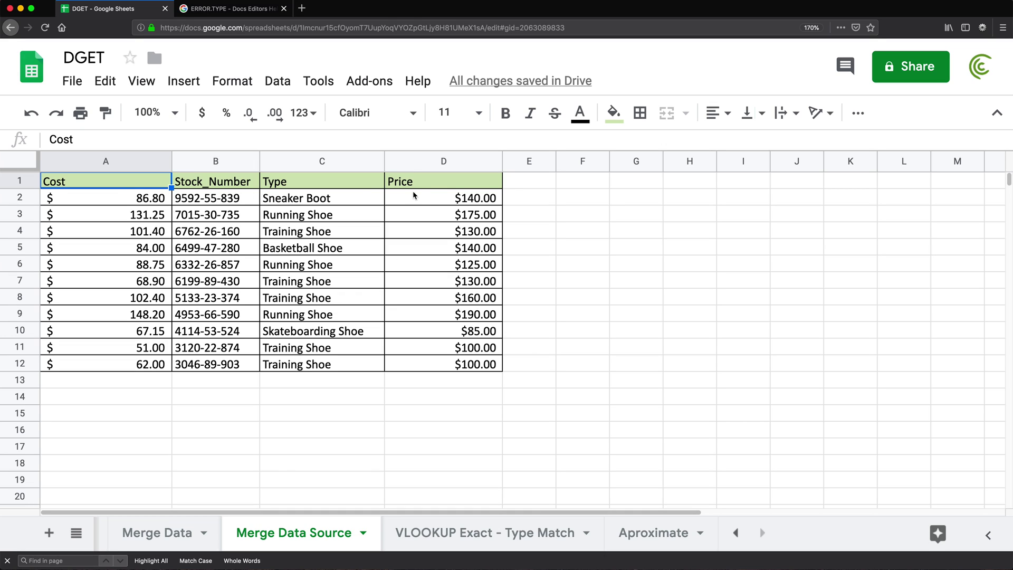
pyautogui.moveTo(113, 182); pyautogui.dragTo(443, 182)
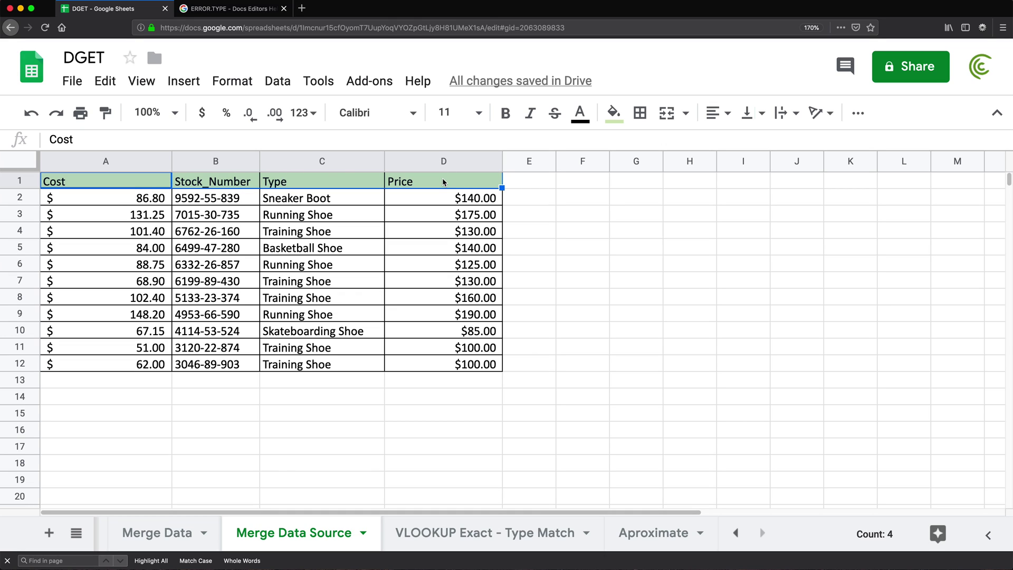
pyautogui.hotkey('ctrl', 'c')
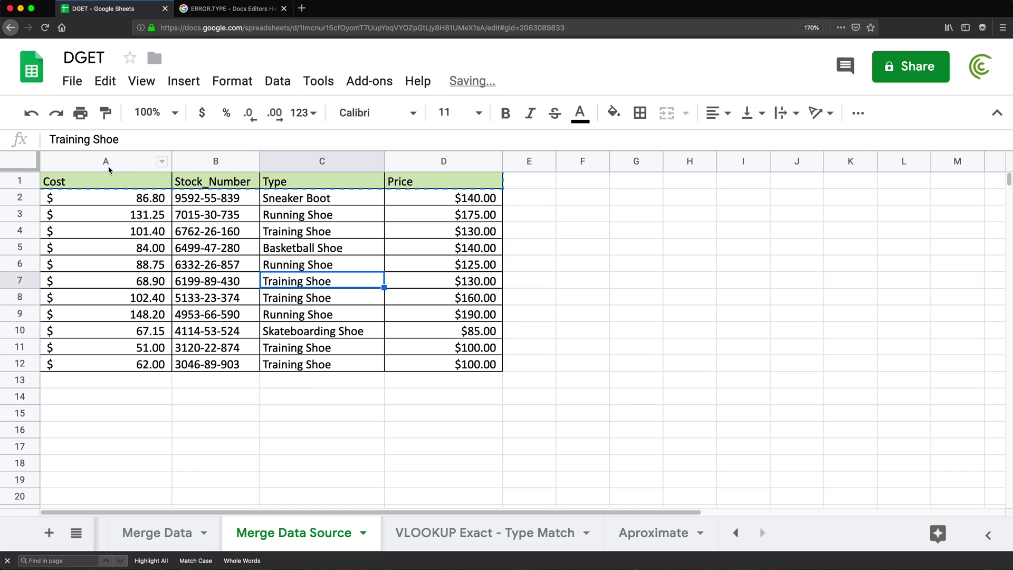
pyautogui.moveTo(184, 190); pyautogui.dragTo(418, 190)
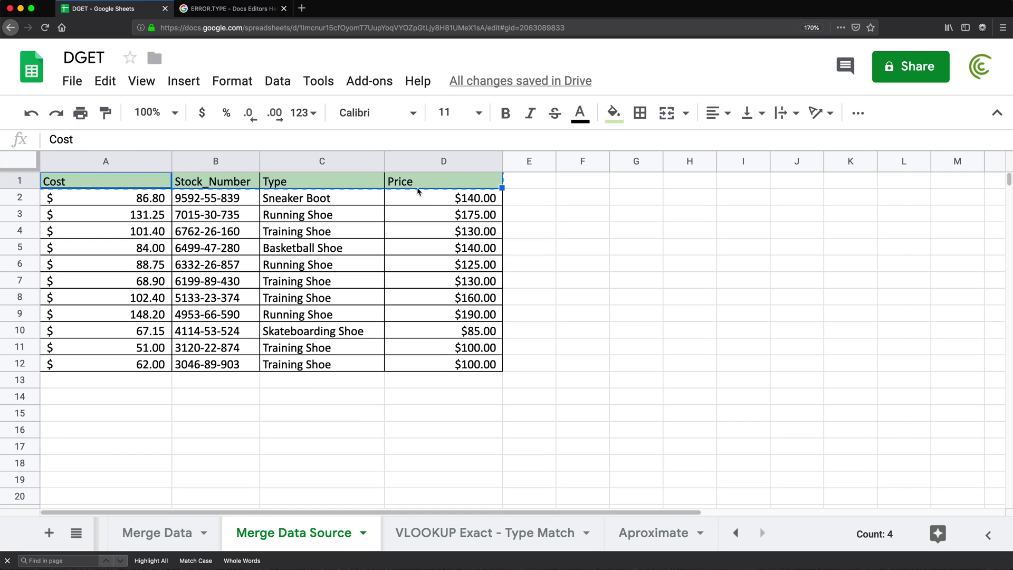
pyautogui.click(140, 531)
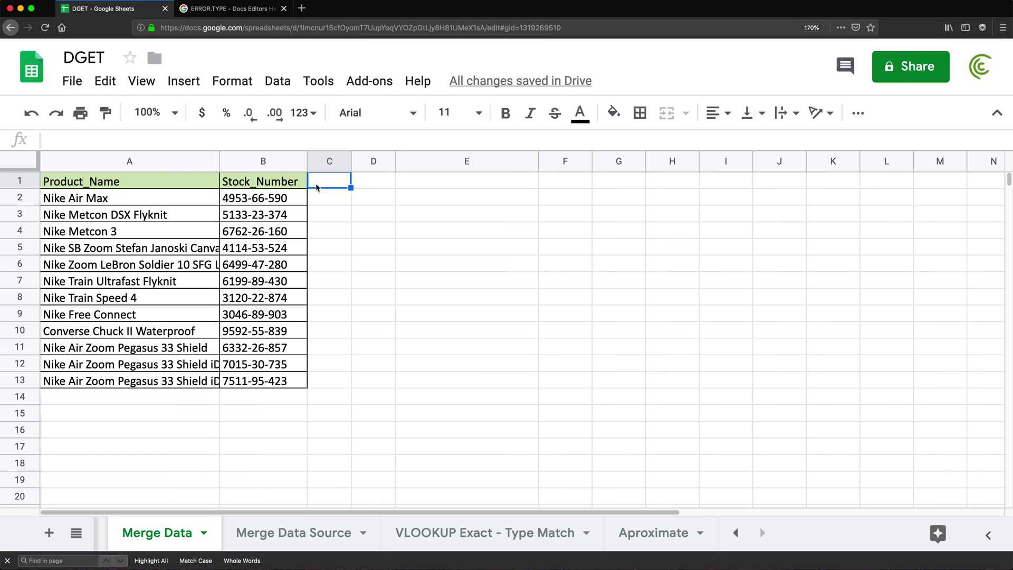
pyautogui.hotkey('ctrl', 'v')
# Delete the duplicate Stock_Number column D from the Merge Data sheet and widen the Cost column.
pyautogui.click(367, 161)
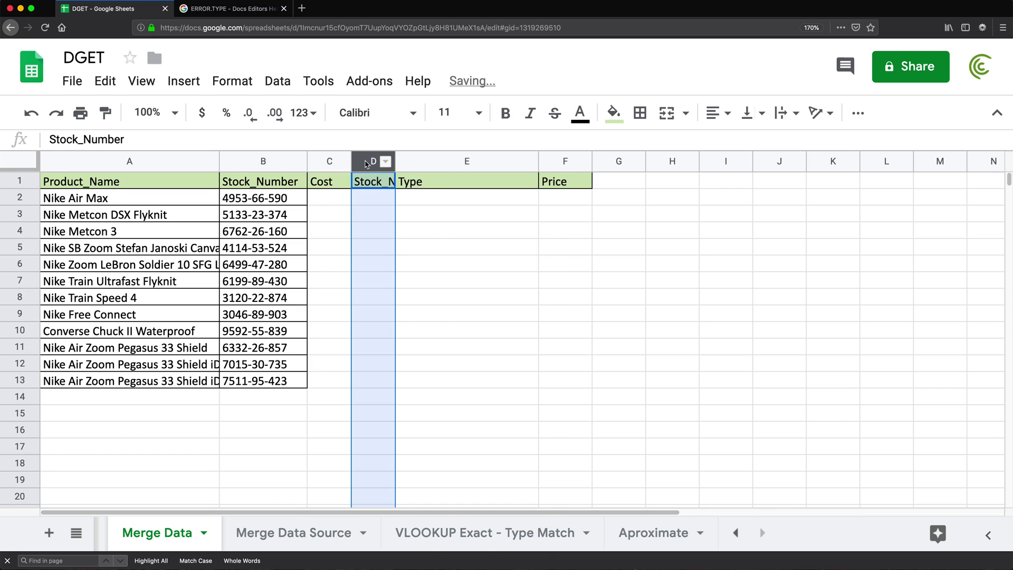
pyautogui.rightClick(367, 162)
pyautogui.click(401, 265)
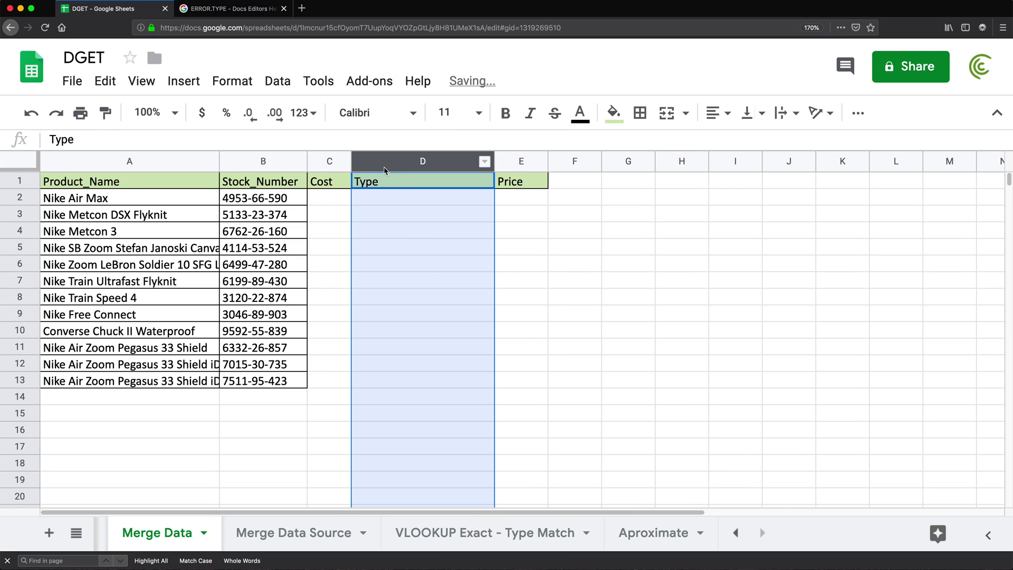
pyautogui.click(427, 205)
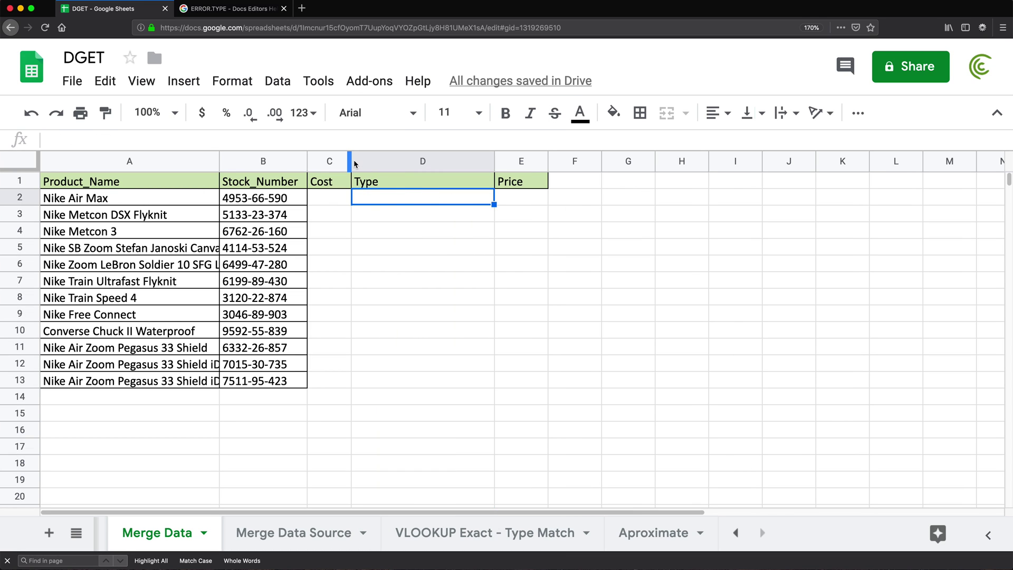
pyautogui.moveTo(351, 161); pyautogui.dragTo(384, 162)
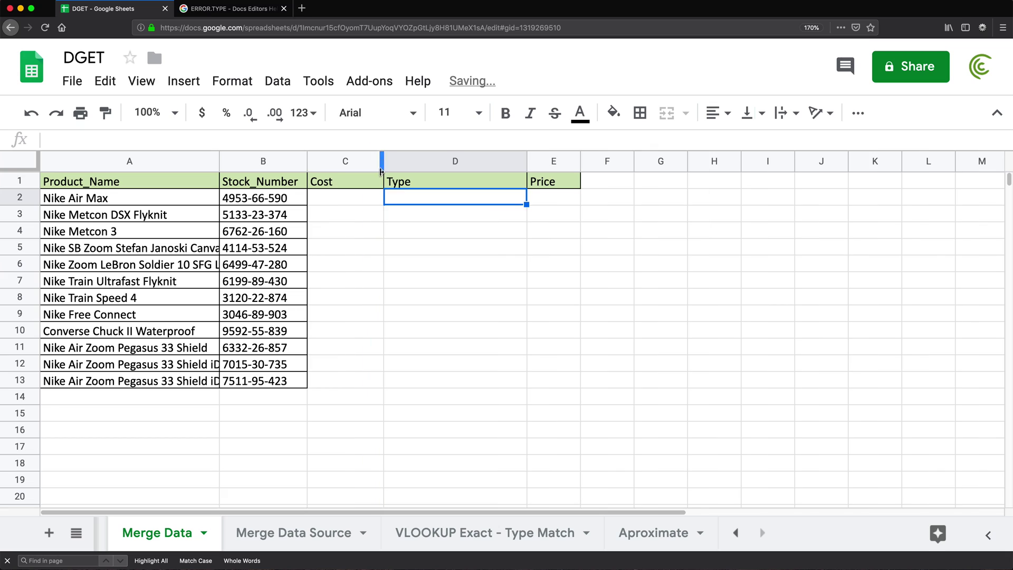
# Start a DGET formula in C2 with the absolute range 'Merge Data Source'!$A$1:$D$12 as its database.
pyautogui.click(369, 199)
pyautogui.write('=')
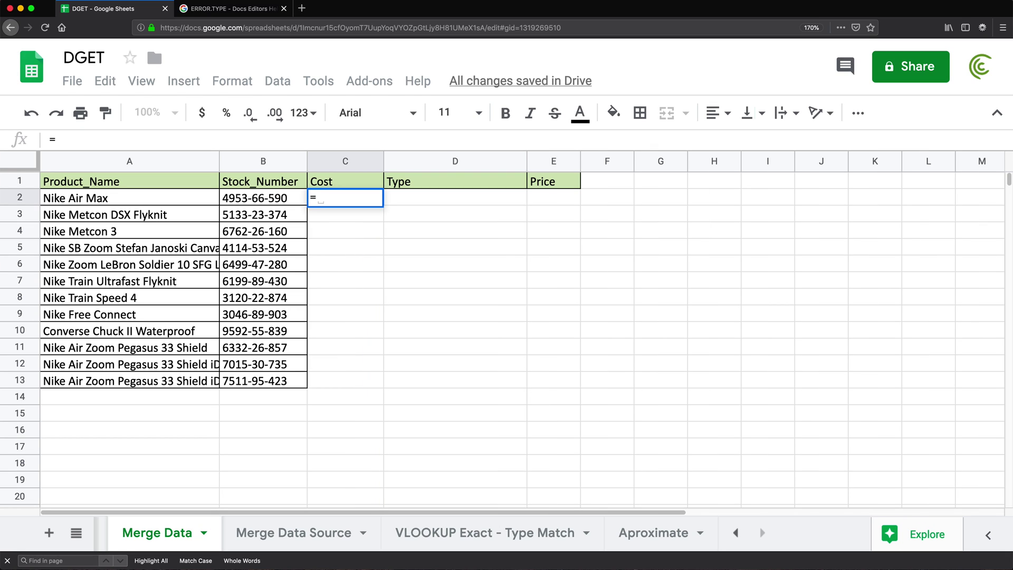
pyautogui.write('DGET(')
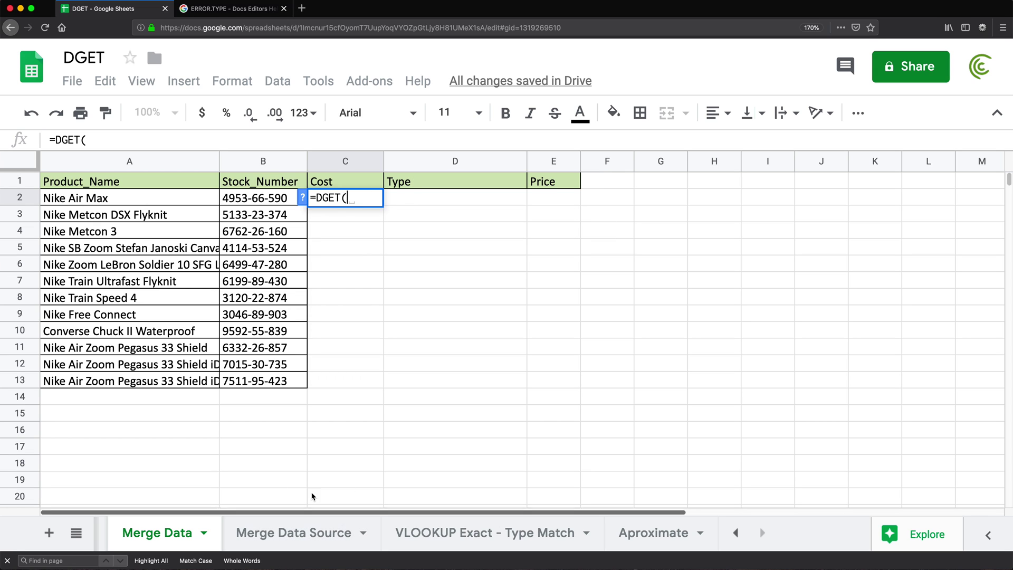
pyautogui.click(293, 532)
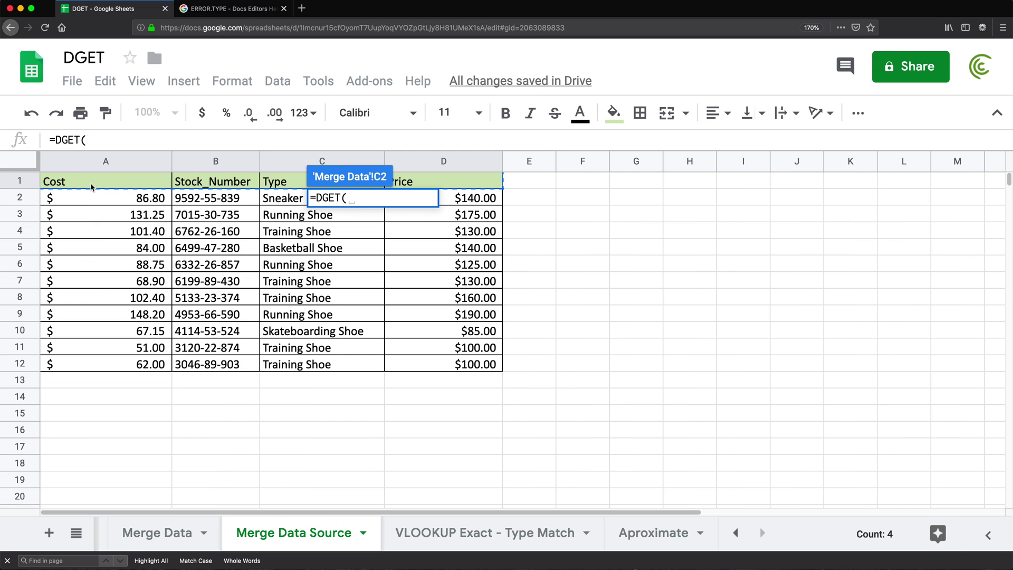
pyautogui.moveTo(94, 186); pyautogui.dragTo(454, 363)
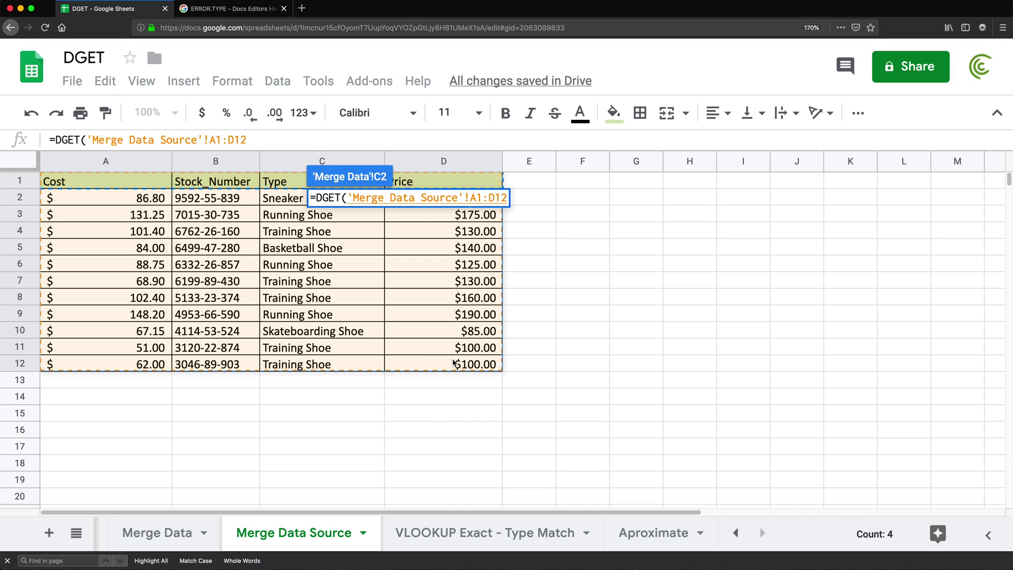
pyautogui.press('F4')
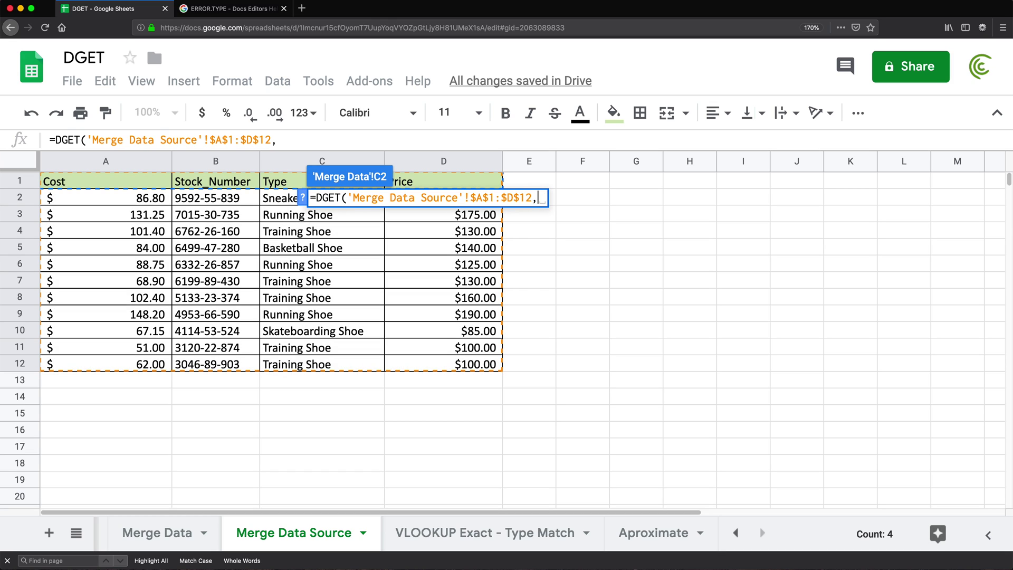
# Add "Cost" as the DGET field and an empty {} array as its criteria, closing the formula's parenthesis.
pyautogui.write('"')
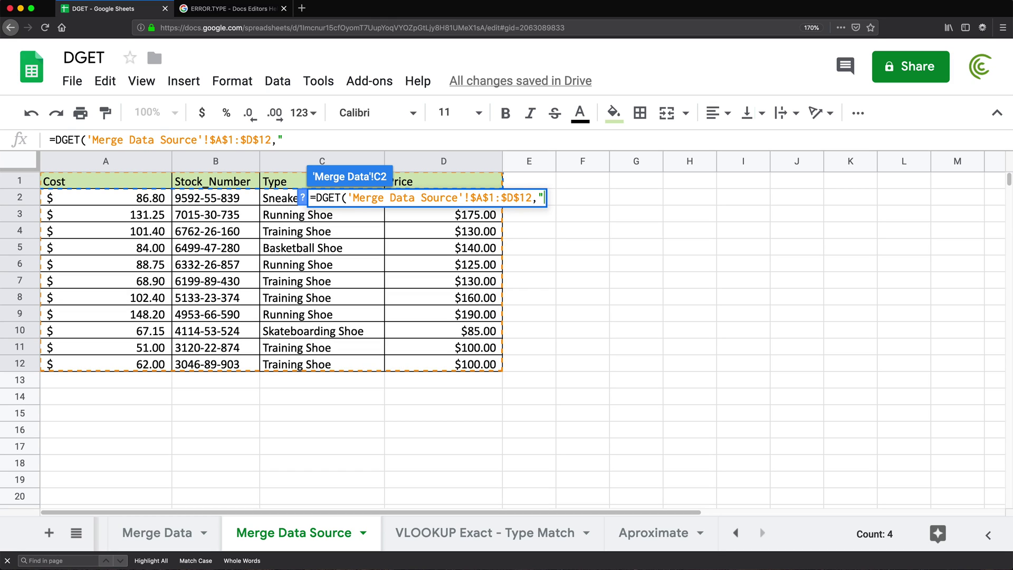
pyautogui.write('Cost",')
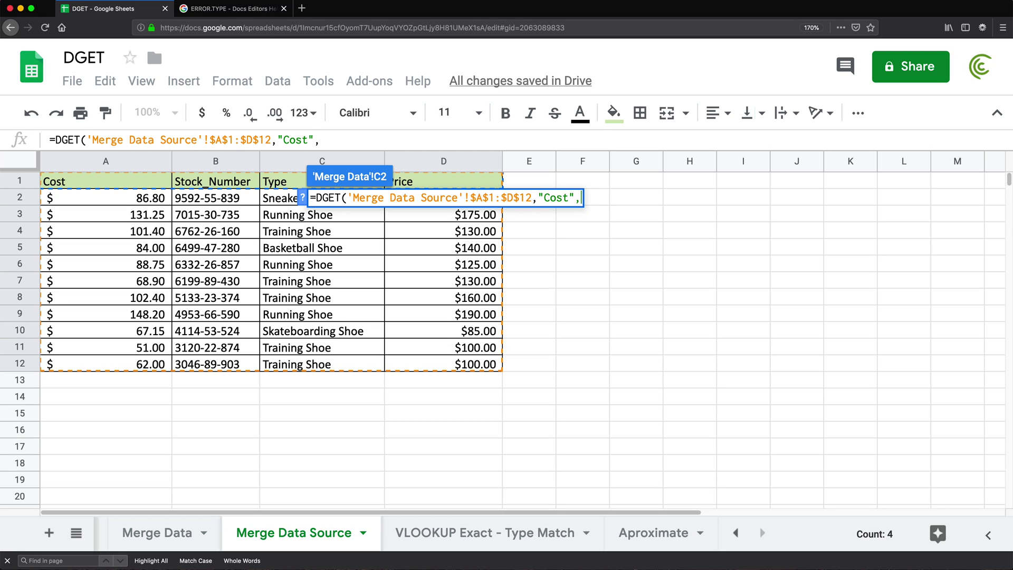
pyautogui.write(' {}')
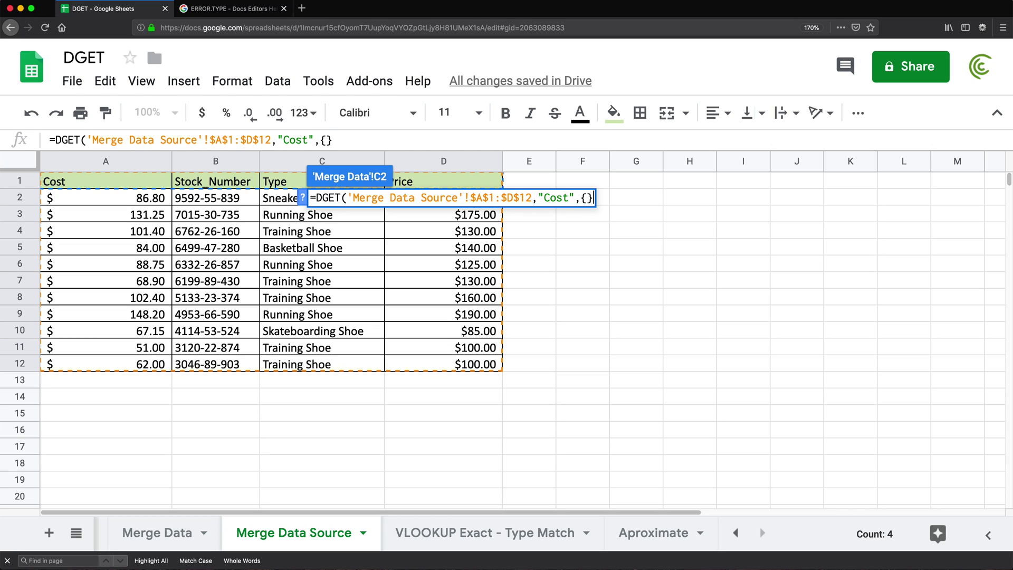
pyautogui.write(')')
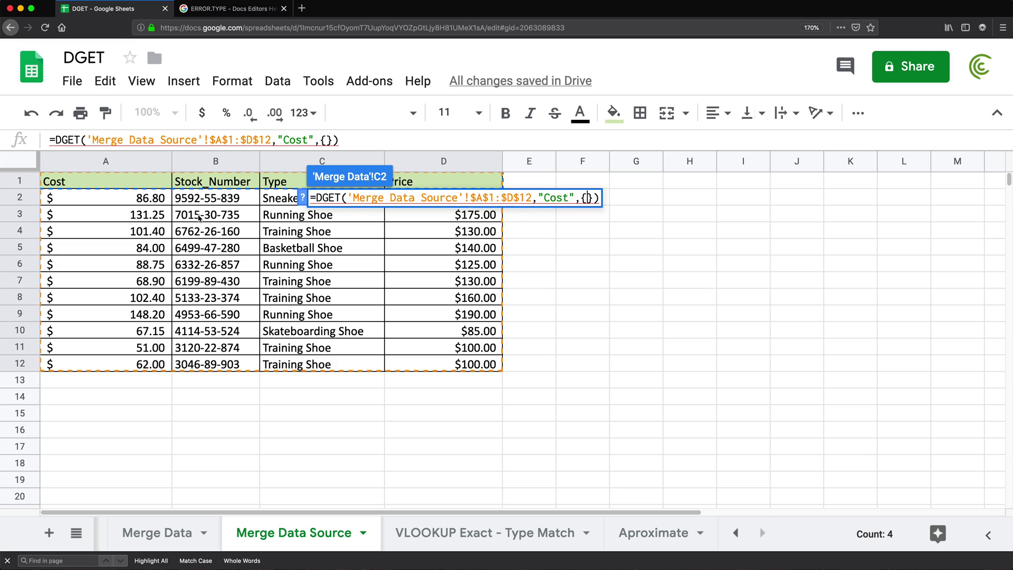
# Fill the criteria array with 'Merge Data Source'!$B$1;B2 and commit the C2 formula.
pyautogui.click(203, 183)
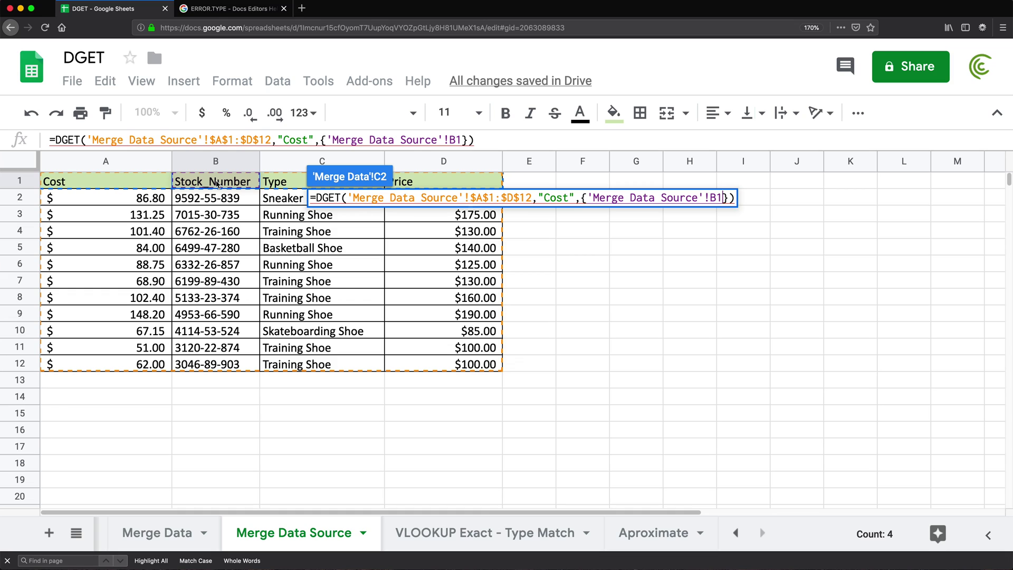
pyautogui.press('F4')
pyautogui.write(';')
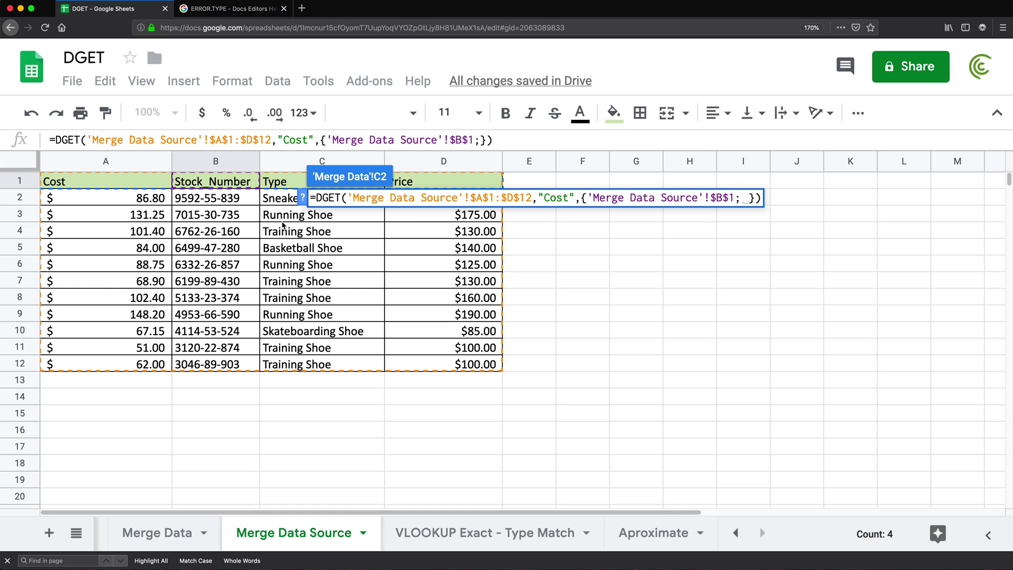
pyautogui.click(163, 543)
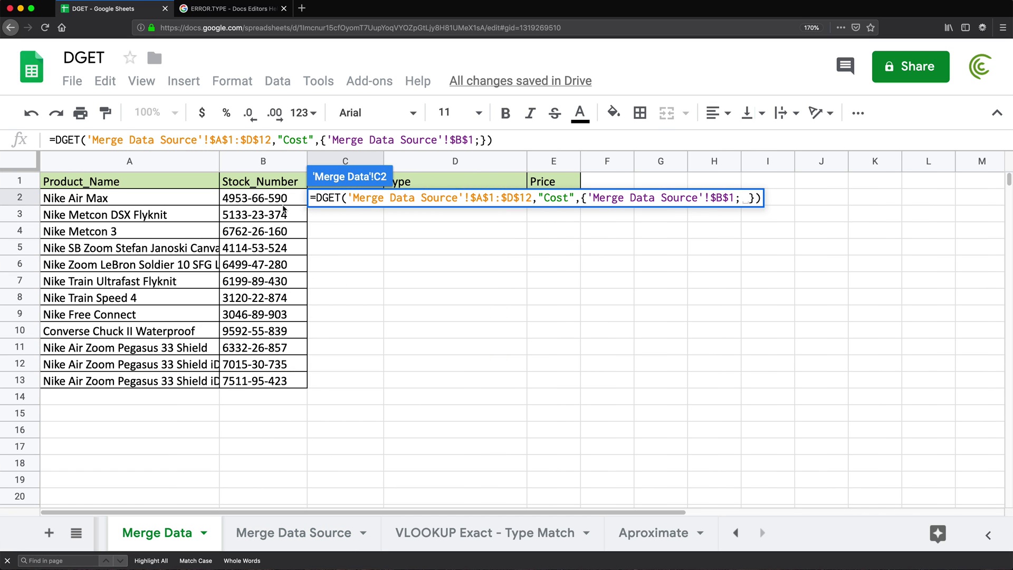
pyautogui.click(248, 203)
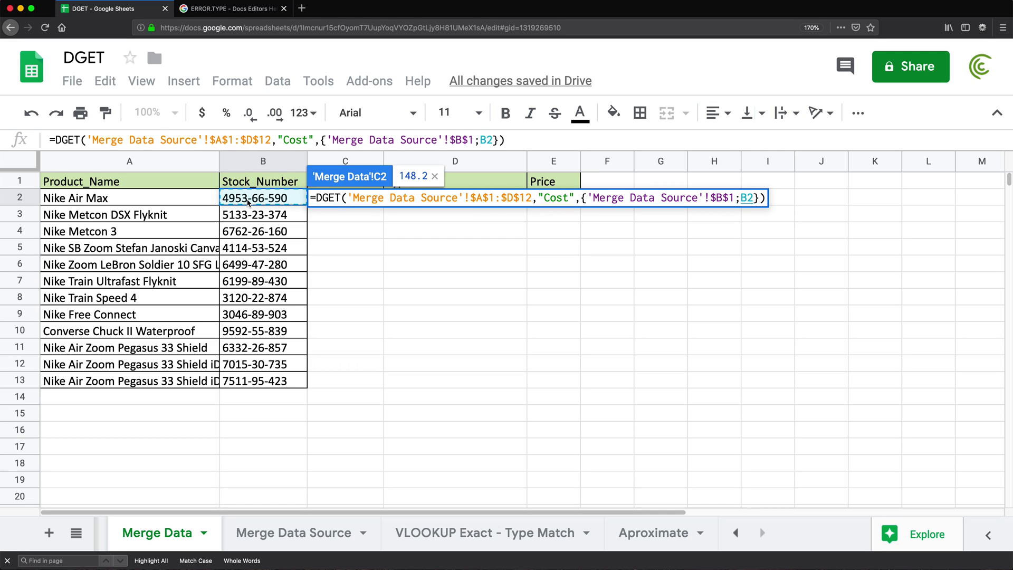
pyautogui.press('Return')
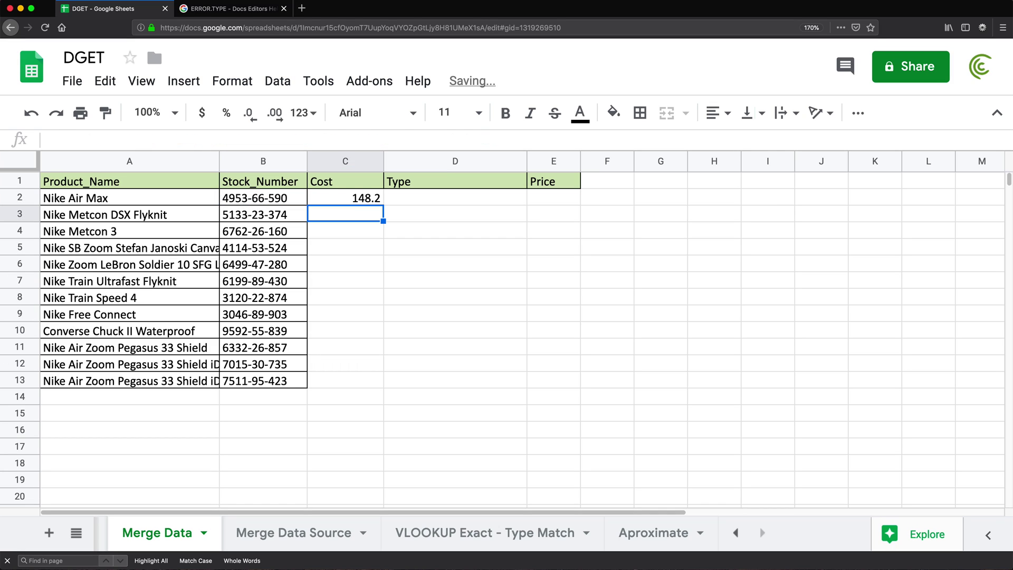
# Replace the "Cost" field in the C2 DGET formula with the row-locked header reference C$1.
pyautogui.doubleClick(348, 199)
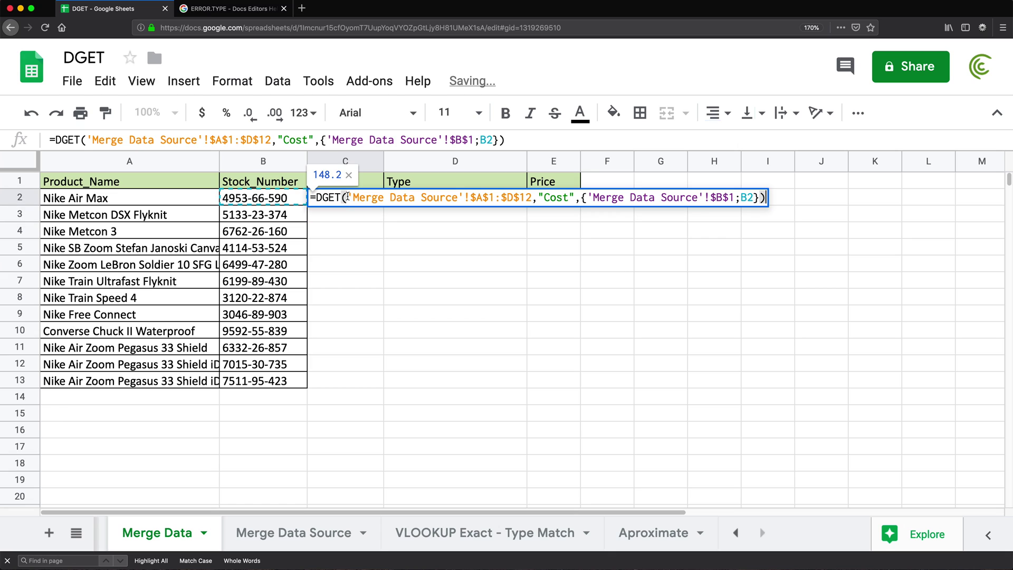
pyautogui.doubleClick(561, 196)
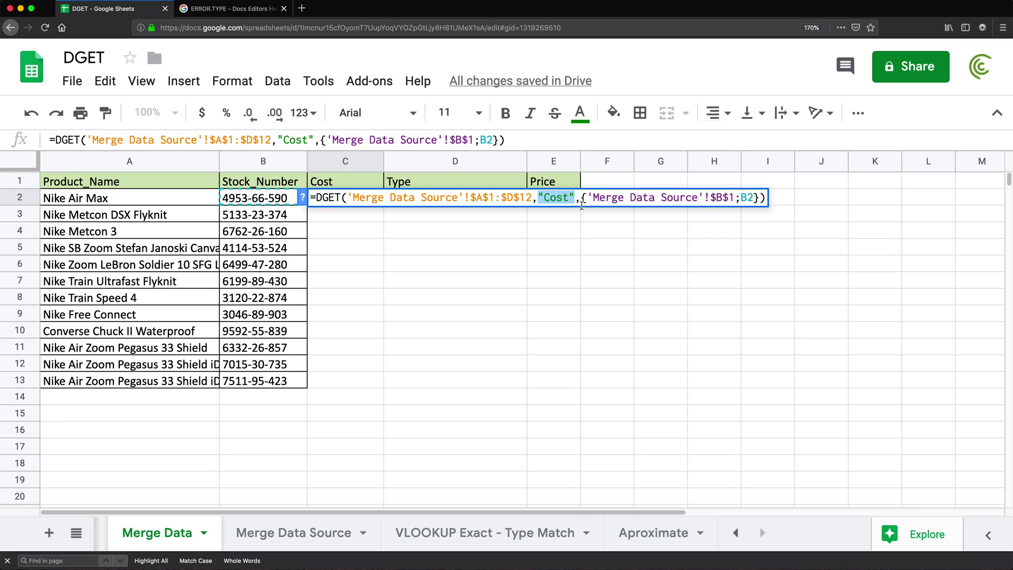
pyautogui.press('BackSpace')
pyautogui.click(336, 183)
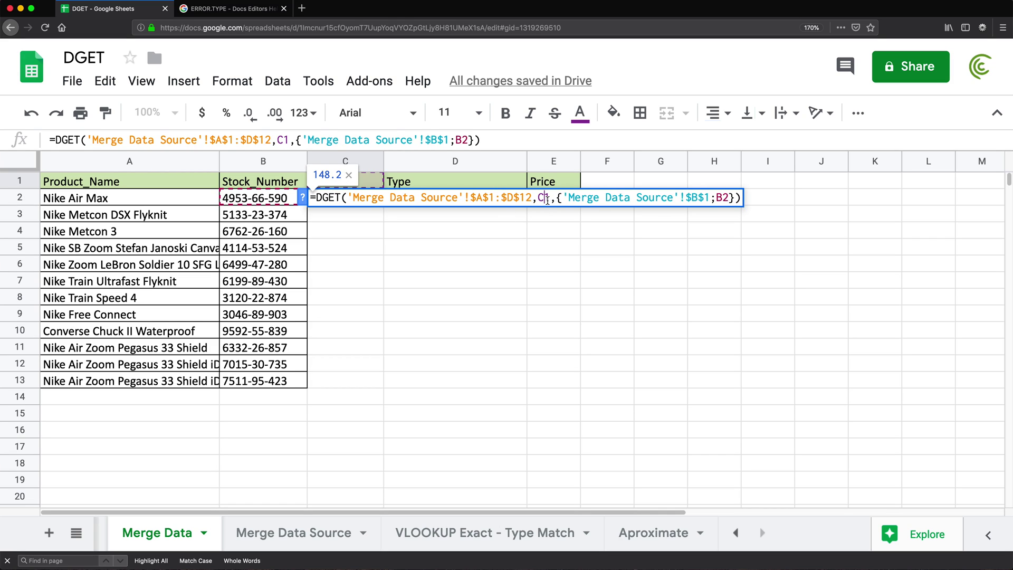
pyautogui.click(545, 198)
pyautogui.write('$')
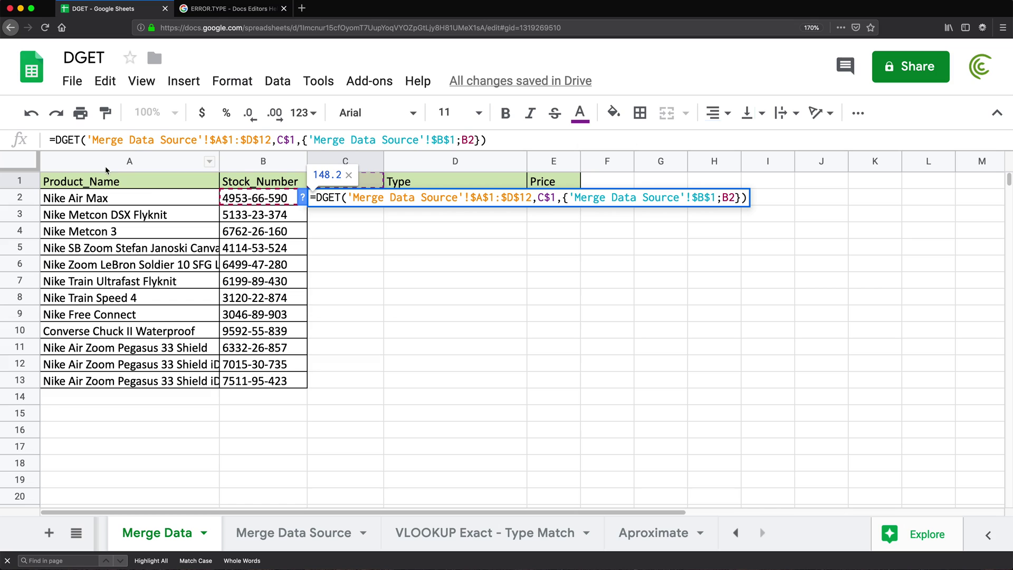
# Lock the criteria reference in the C2 formula as $B2, commit it, and copy the formula across to E2.
pyautogui.moveTo(735, 198); pyautogui.dragTo(724, 197)
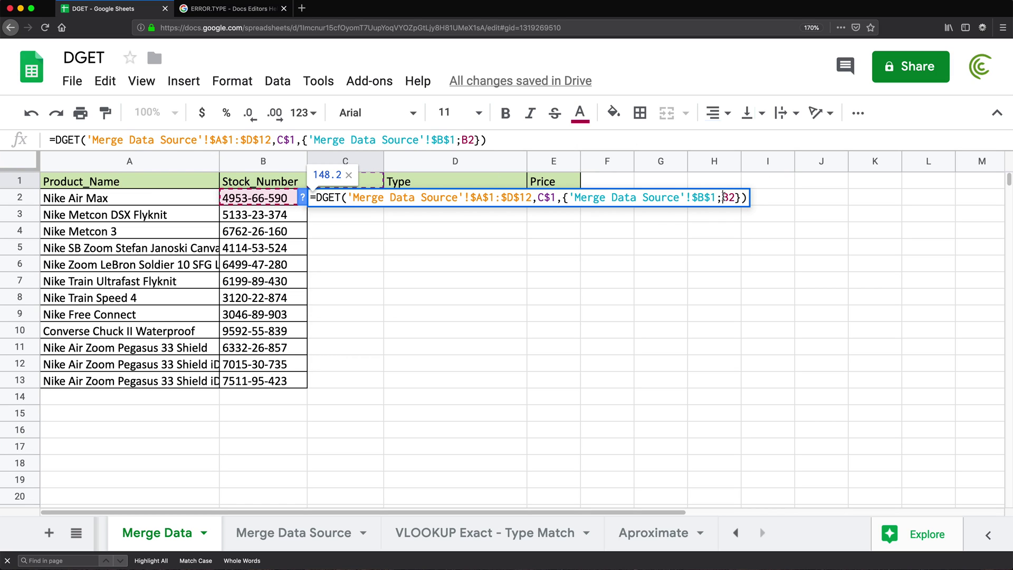
pyautogui.write('$')
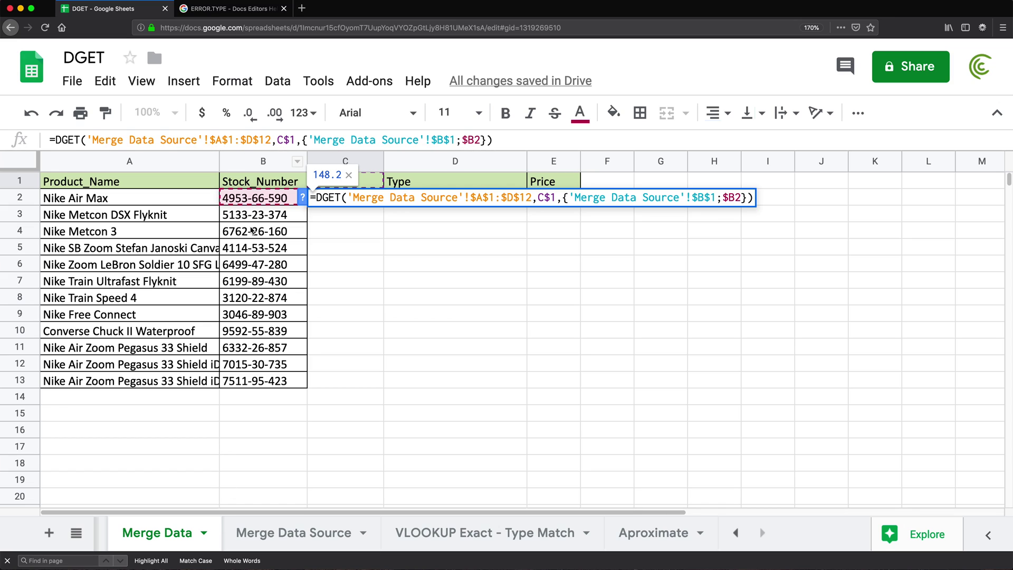
pyautogui.press('Return')
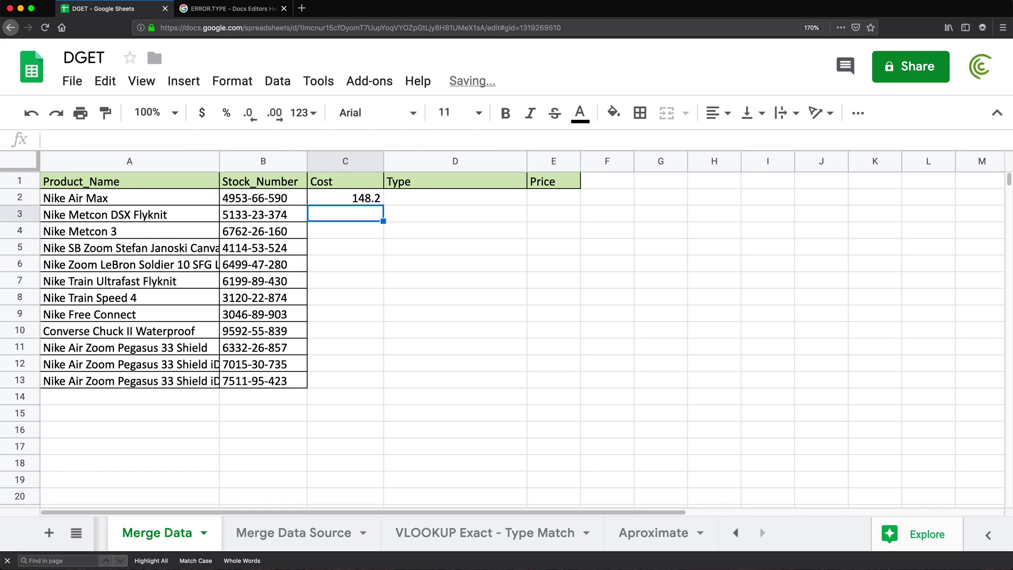
pyautogui.click(360, 198)
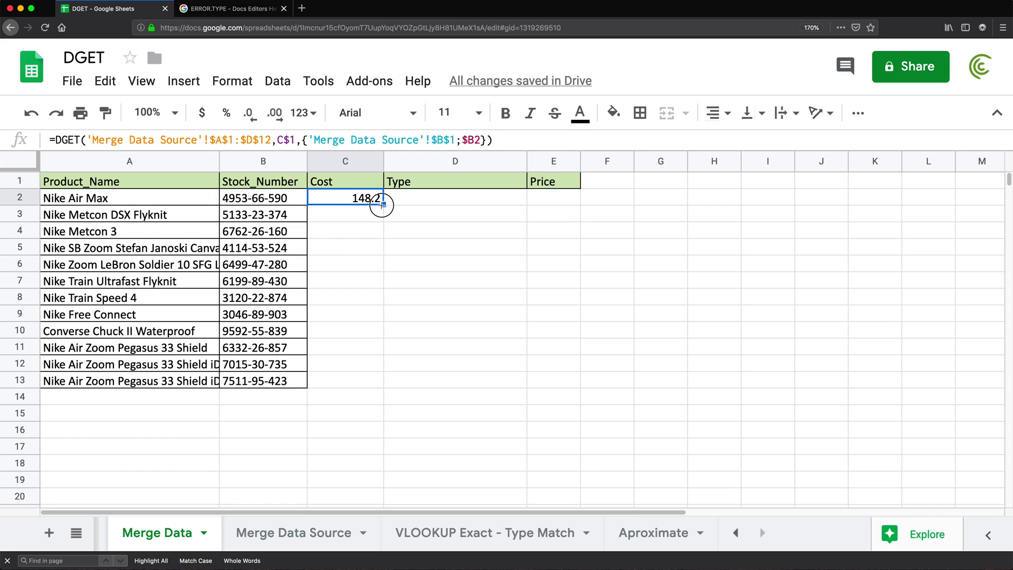
pyautogui.moveTo(384, 202); pyautogui.dragTo(578, 220)
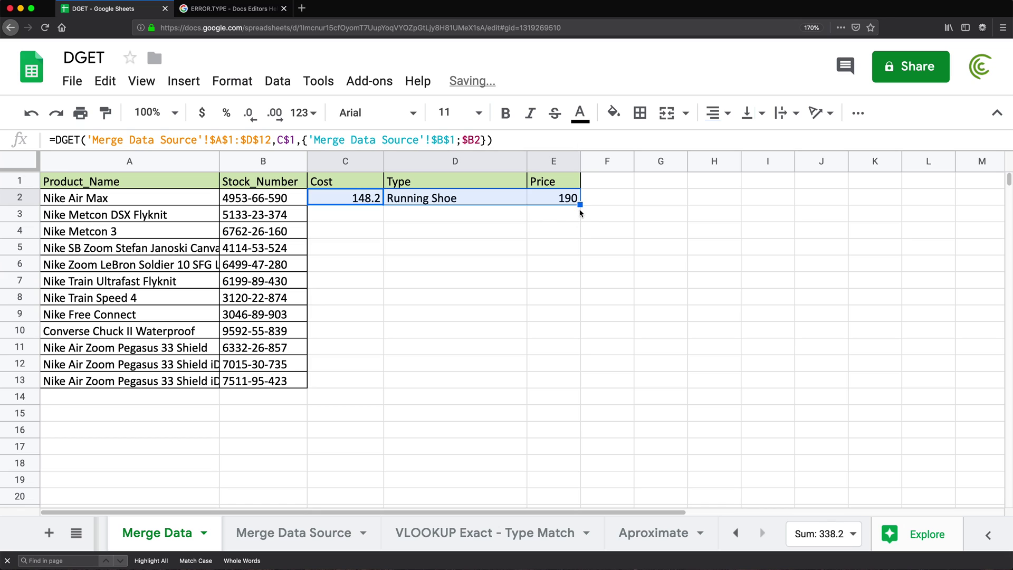
# Fill the C2:E2 formulas down to row 13, and set the C2 DGET database range to 'Merge Data Source'!$A$1:$D.
pyautogui.doubleClick(579, 204)
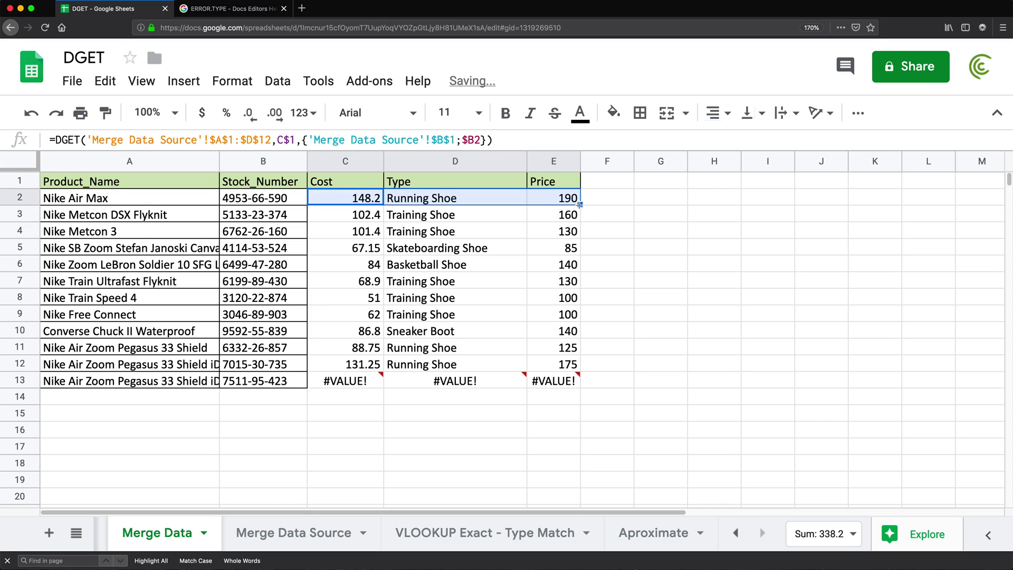
pyautogui.doubleClick(343, 200)
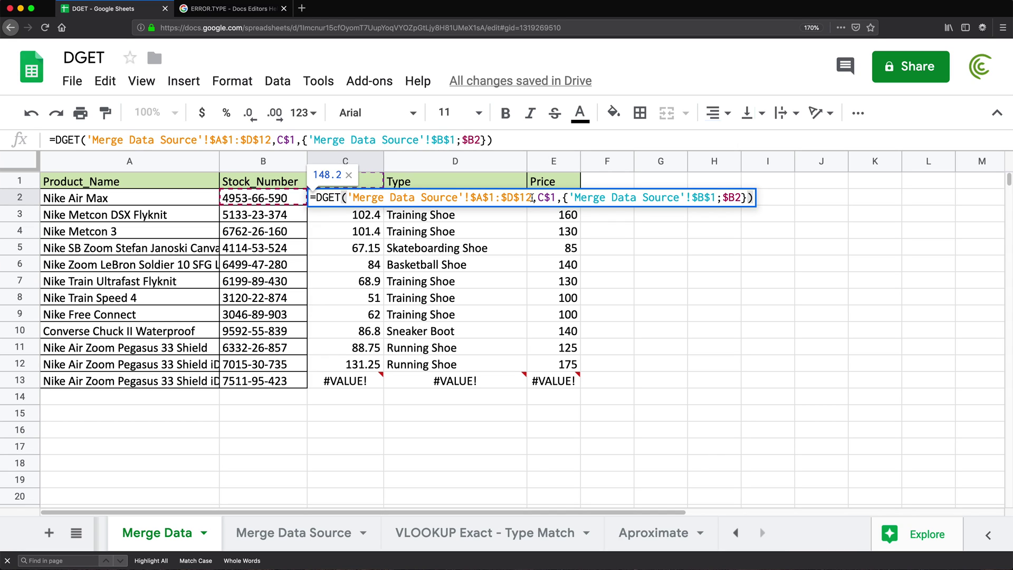
pyautogui.click(532, 198)
pyautogui.press('BackSpace')
pyautogui.press('BackSpace')
pyautogui.press('BackSpace')
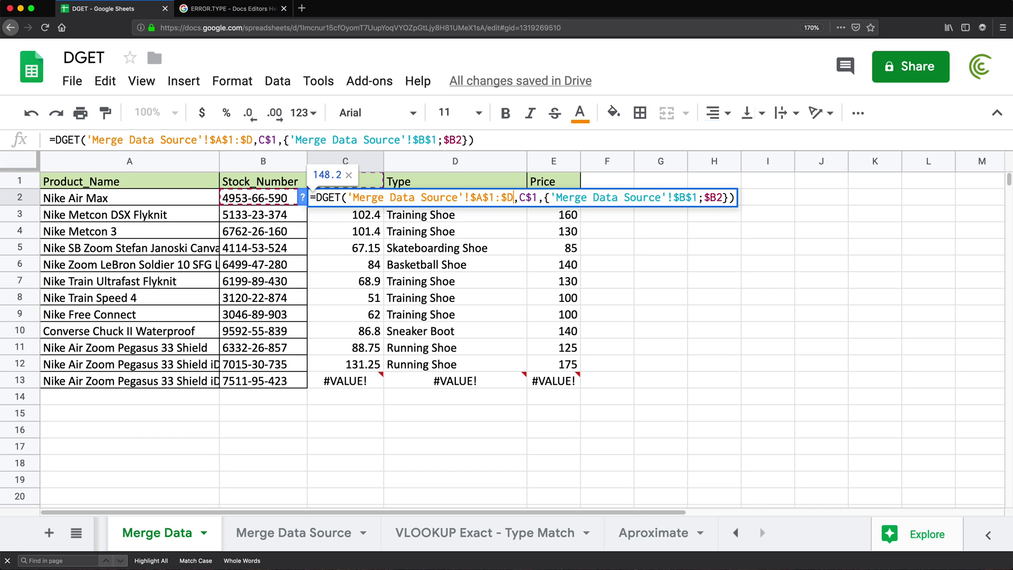
pyautogui.press('Return')
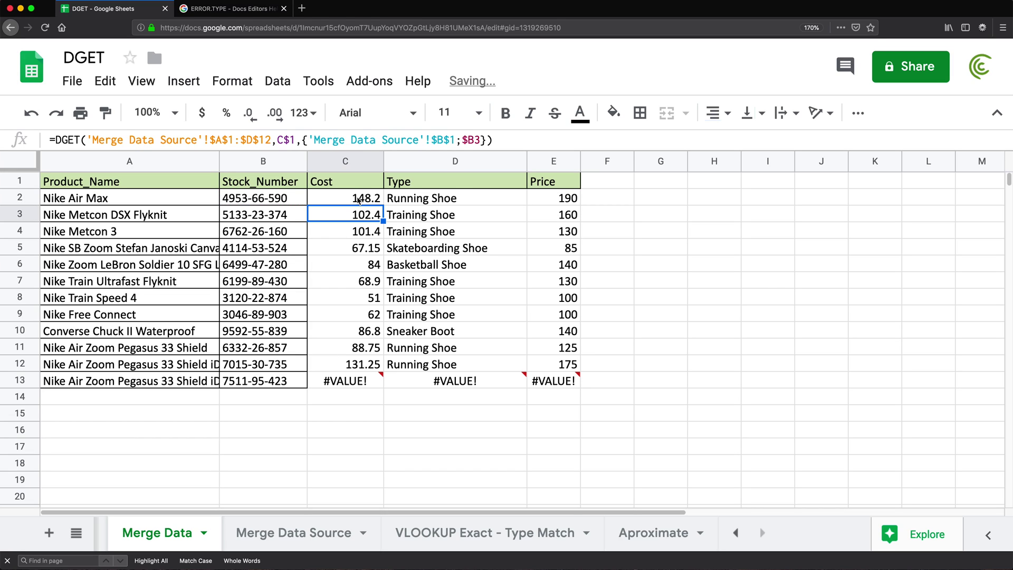
# Copy the revised C2 DGET formula across to E2 and fill the three columns down to row 13.
pyautogui.hotkey('ctrl', 'c')
pyautogui.press('Up')
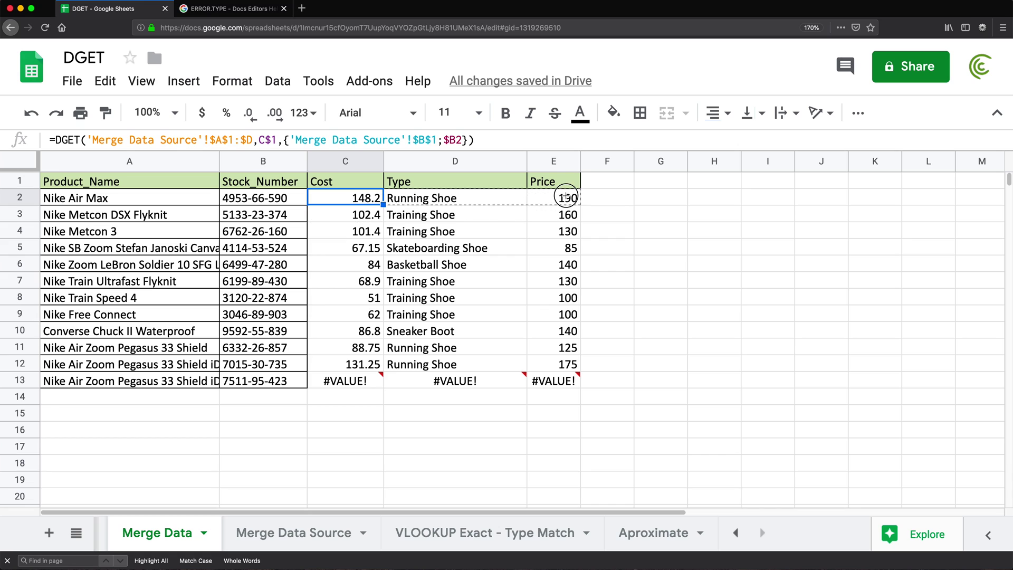
pyautogui.keyDown('shift'); pyautogui.click(561, 199); pyautogui.keyUp('shift')
pyautogui.moveTo(580, 204); pyautogui.dragTo(592, 378)
# Open the DGET formula in C2 for editing.
pyautogui.click(362, 203)
pyautogui.doubleClick(361, 200)
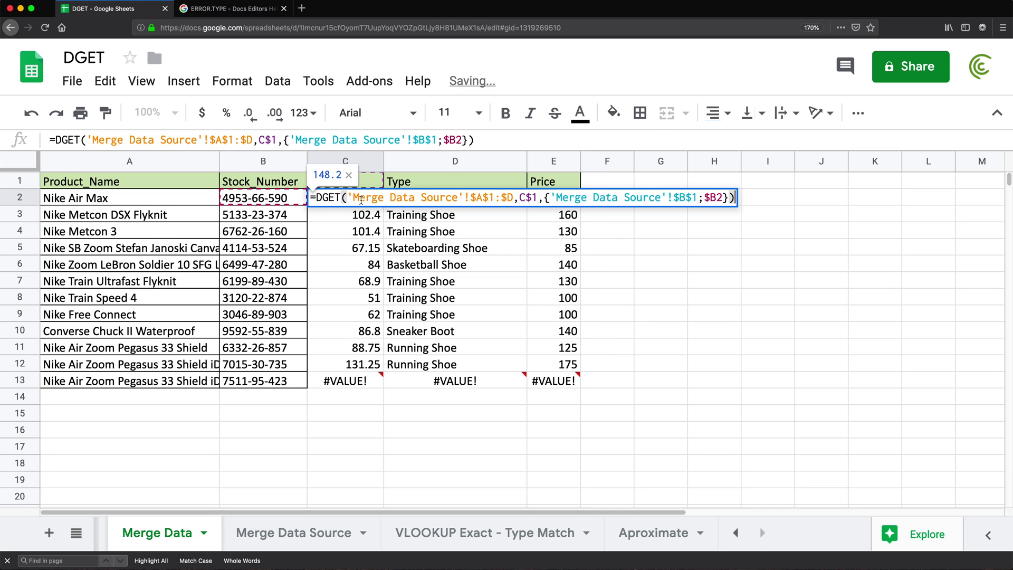